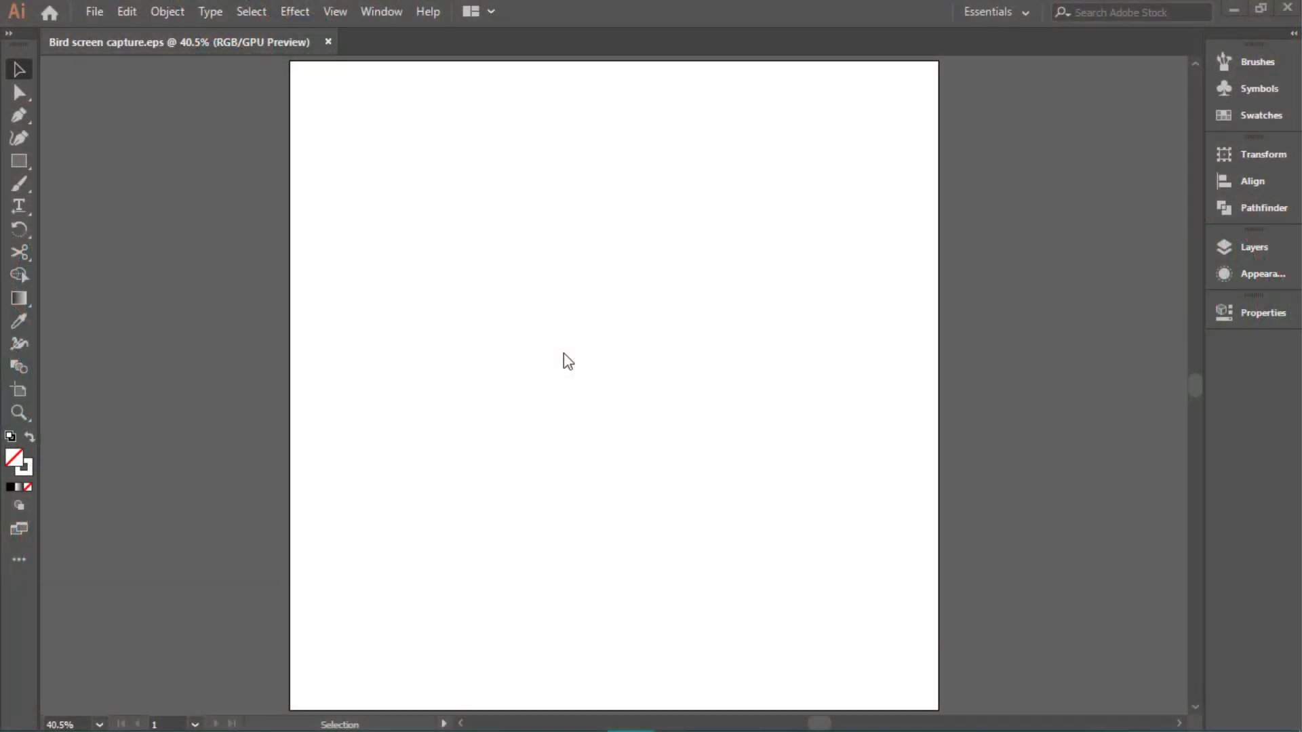
# Set up the Pen tool with a black (000000) stroke and no fill
pyautogui.click(19, 116)
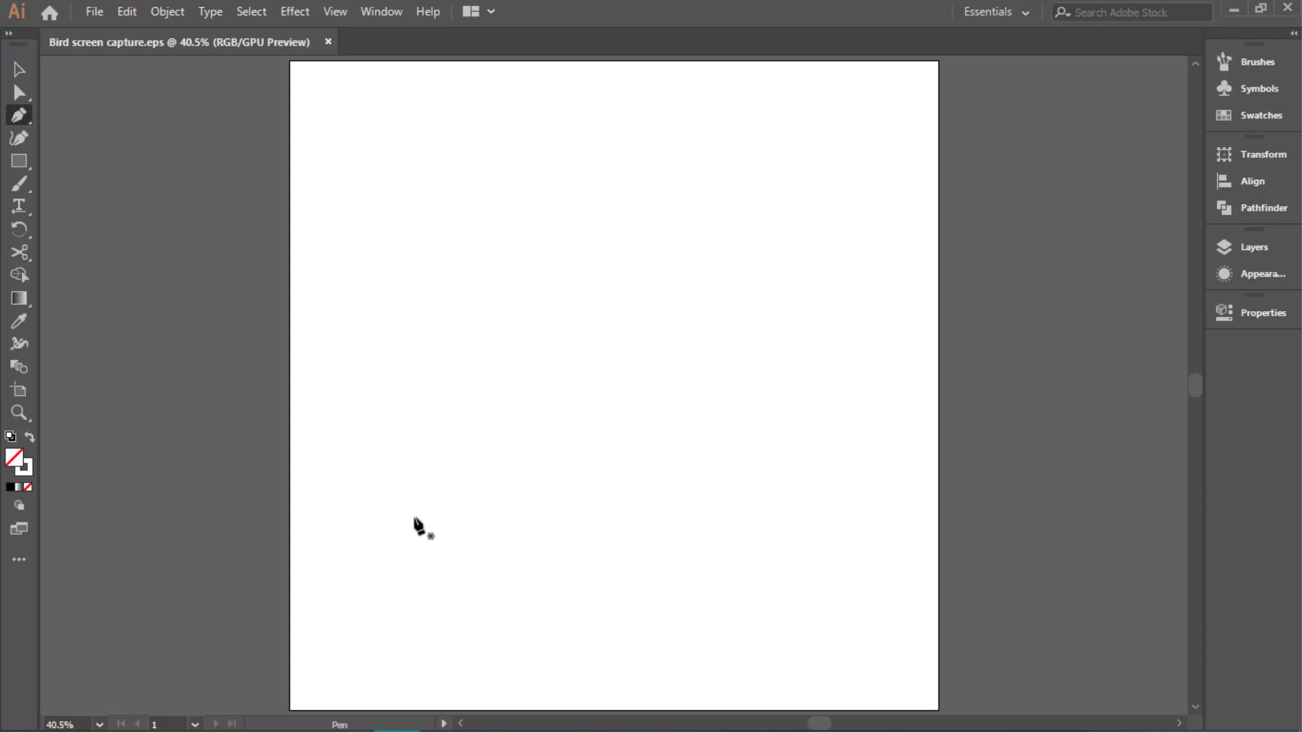
pyautogui.click(27, 473)
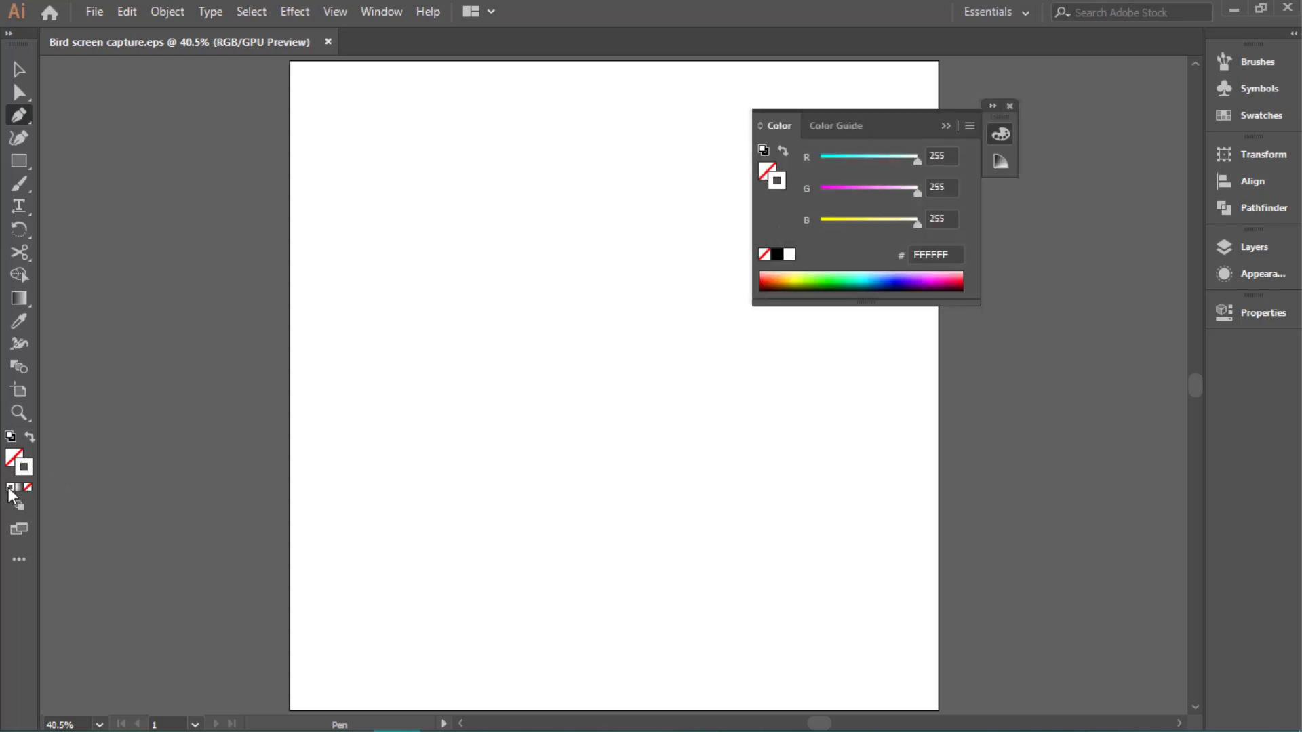
pyautogui.click(776, 255)
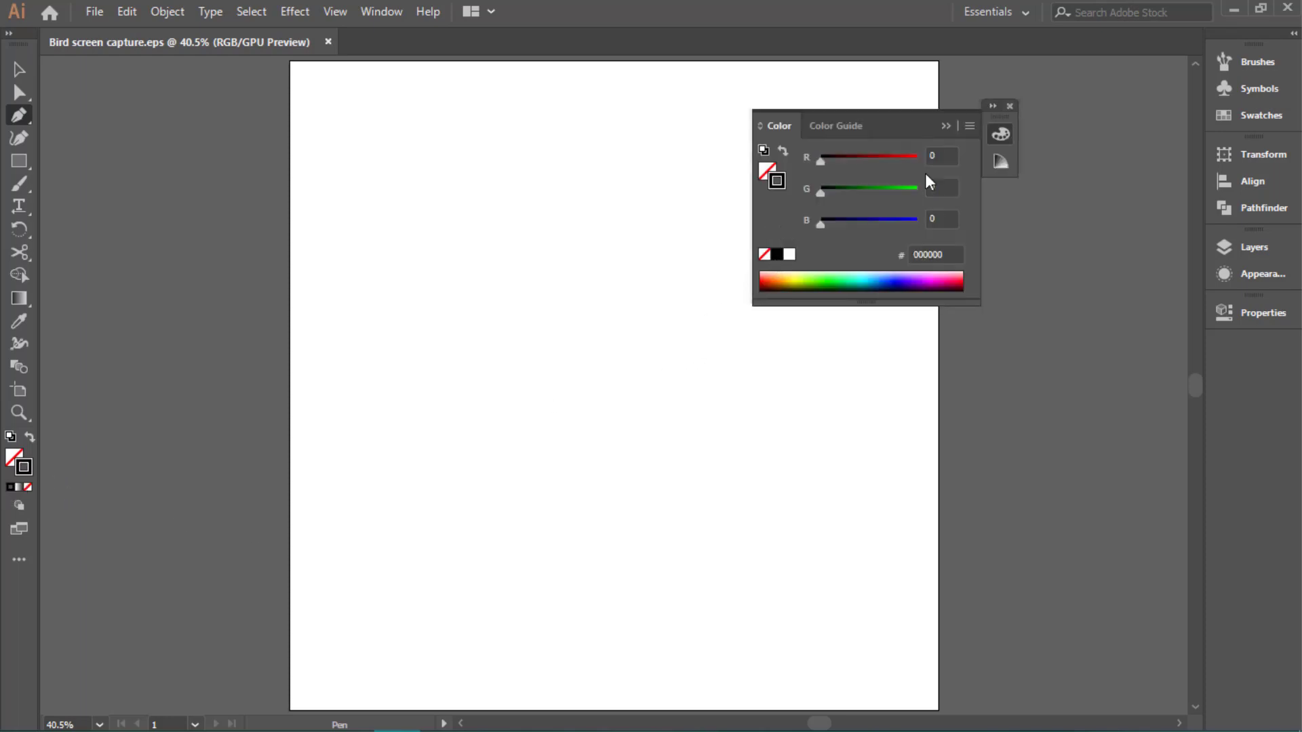
pyautogui.click(1011, 106)
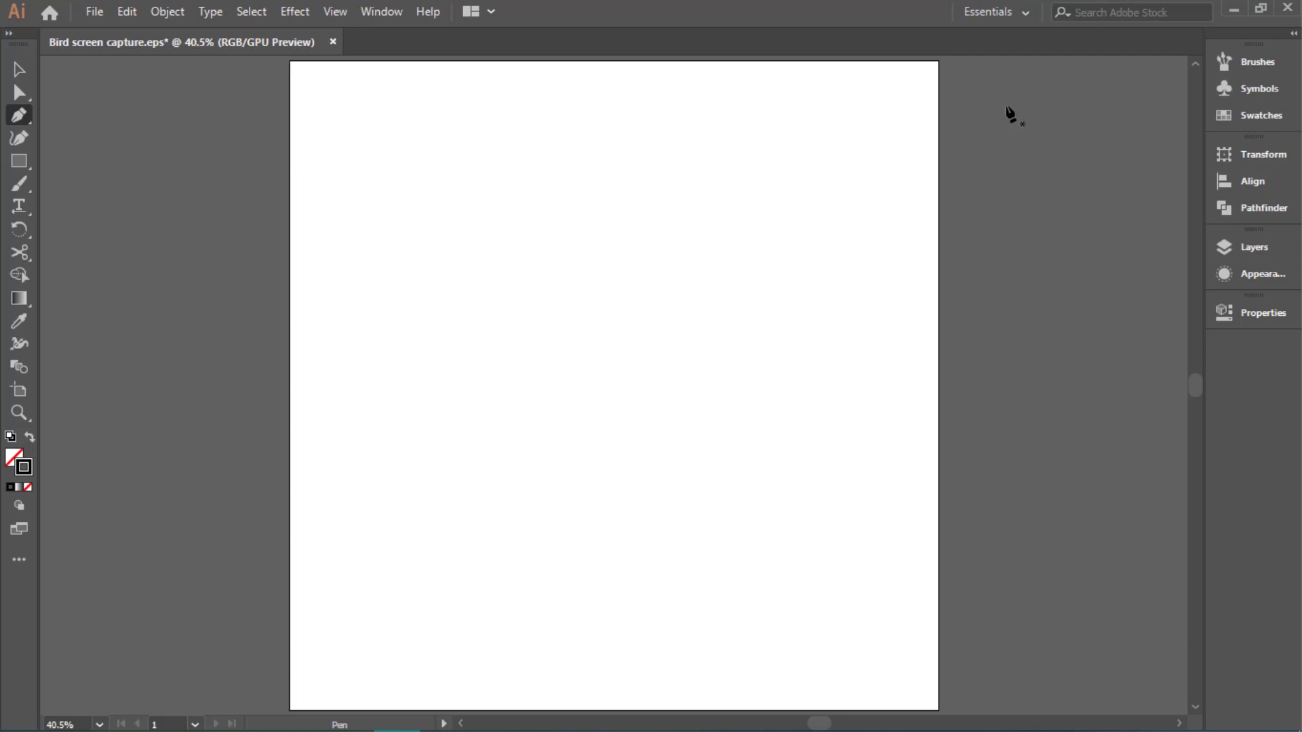
# Draw a five-point zigzag: tall upright stroke, short bar right, long diagonal up-left, short tip right
pyautogui.click(512, 617)
pyautogui.click(513, 340)
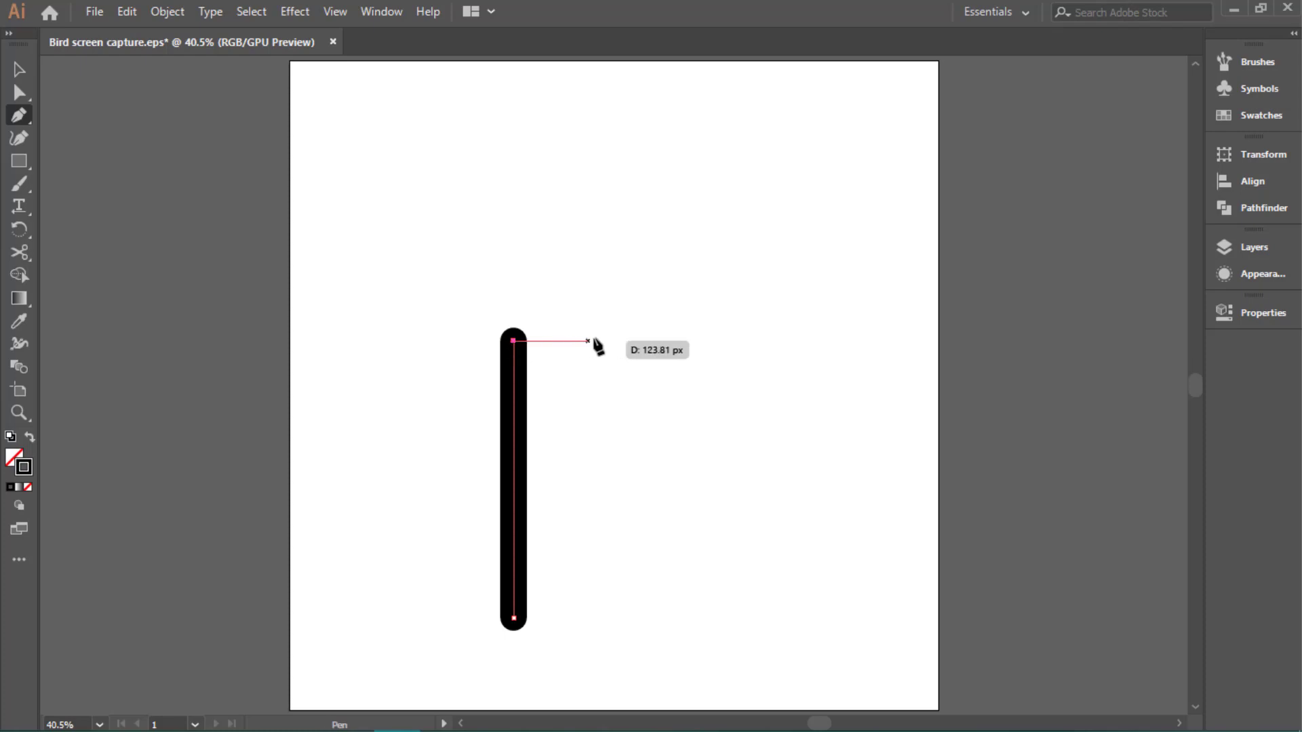
pyautogui.click(661, 342)
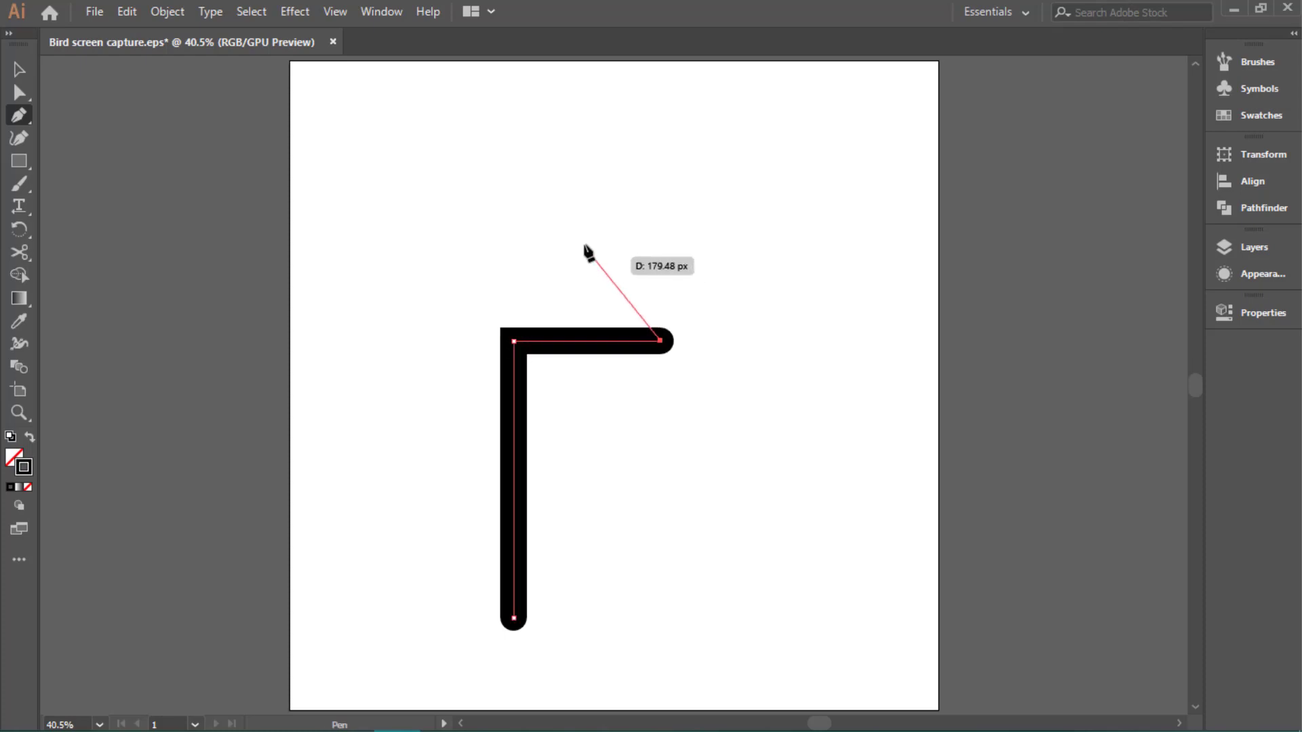
pyautogui.scroll(2, 590, 285)
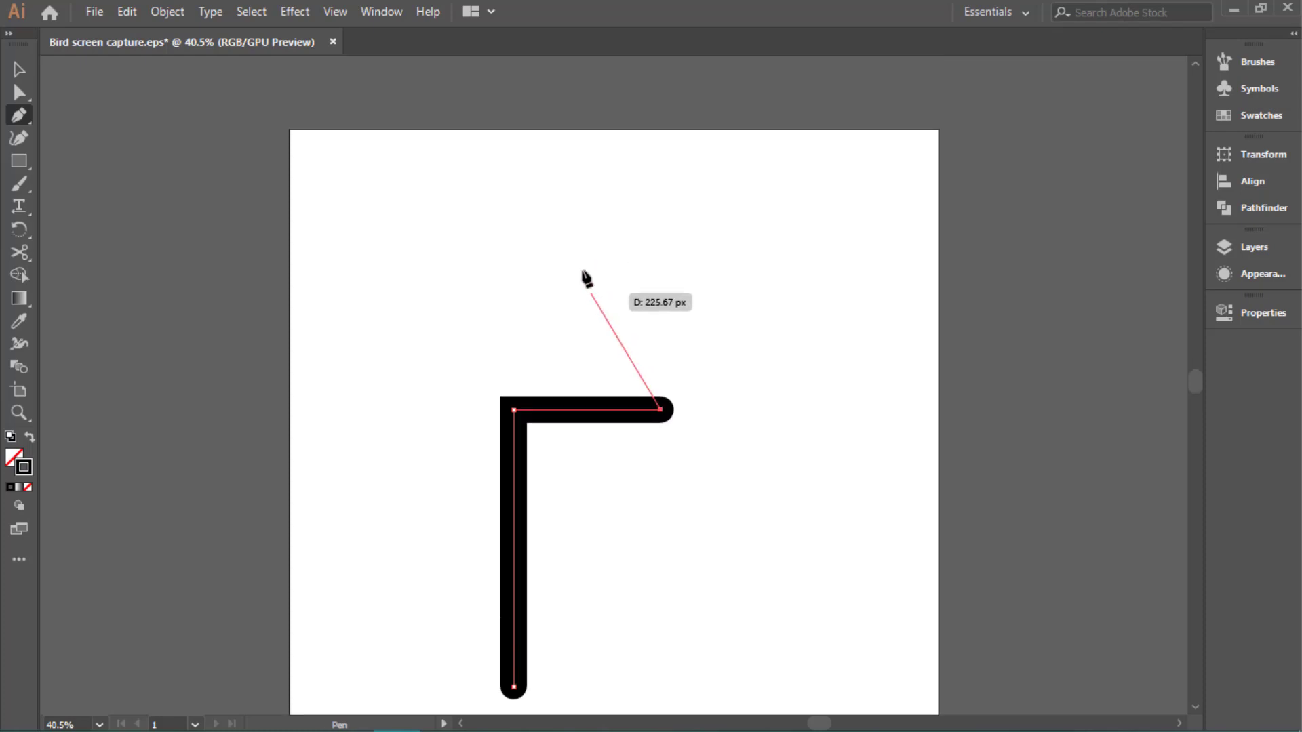
pyautogui.click(491, 196)
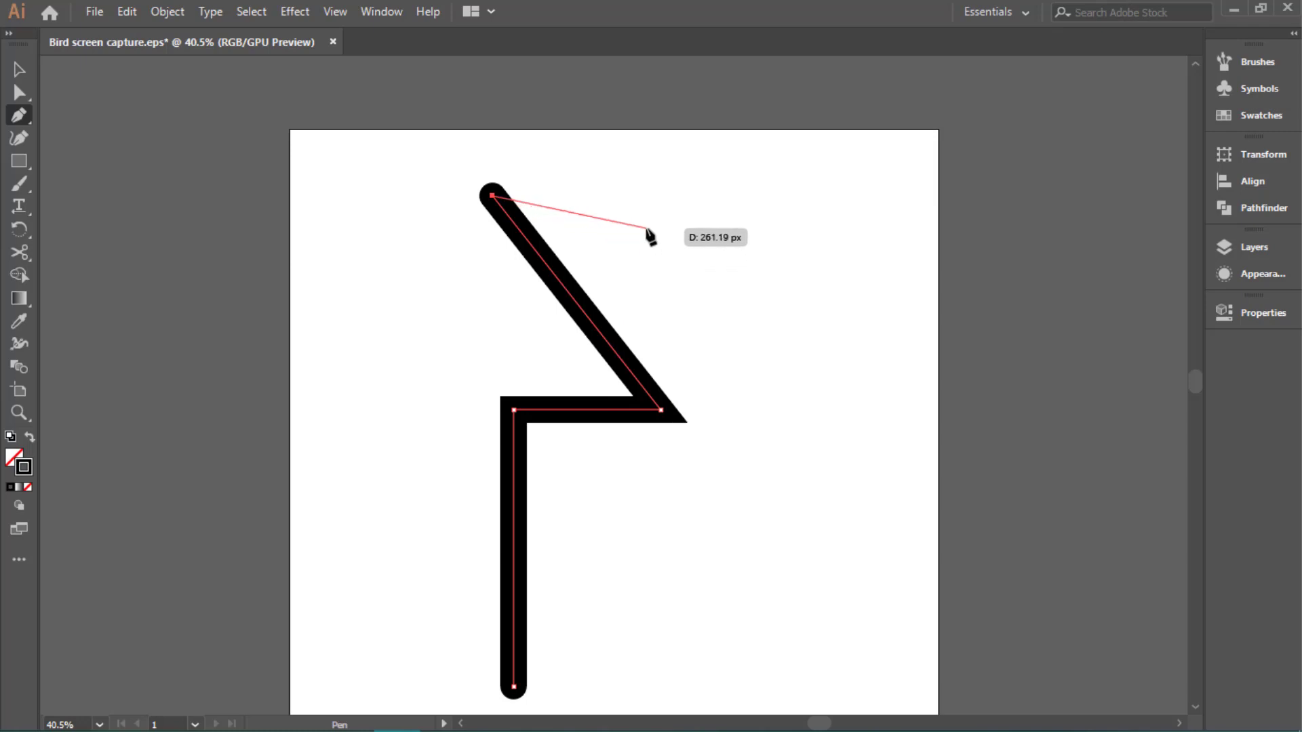
pyautogui.click(646, 228)
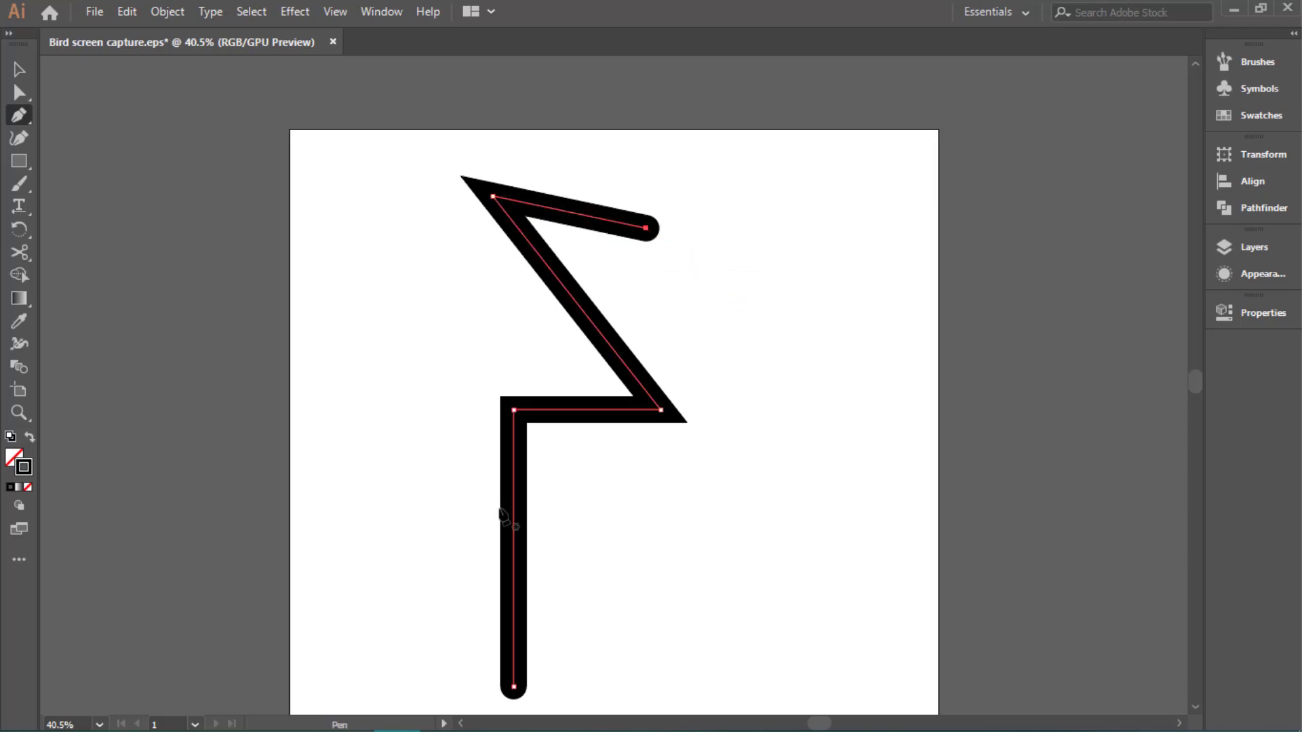
pyautogui.scroll(-1, 508, 515)
# Round the zigzag's top and lower-right corners, moving the right corner and top endpoint slightly
pyautogui.press('a')
pyautogui.click(492, 150)
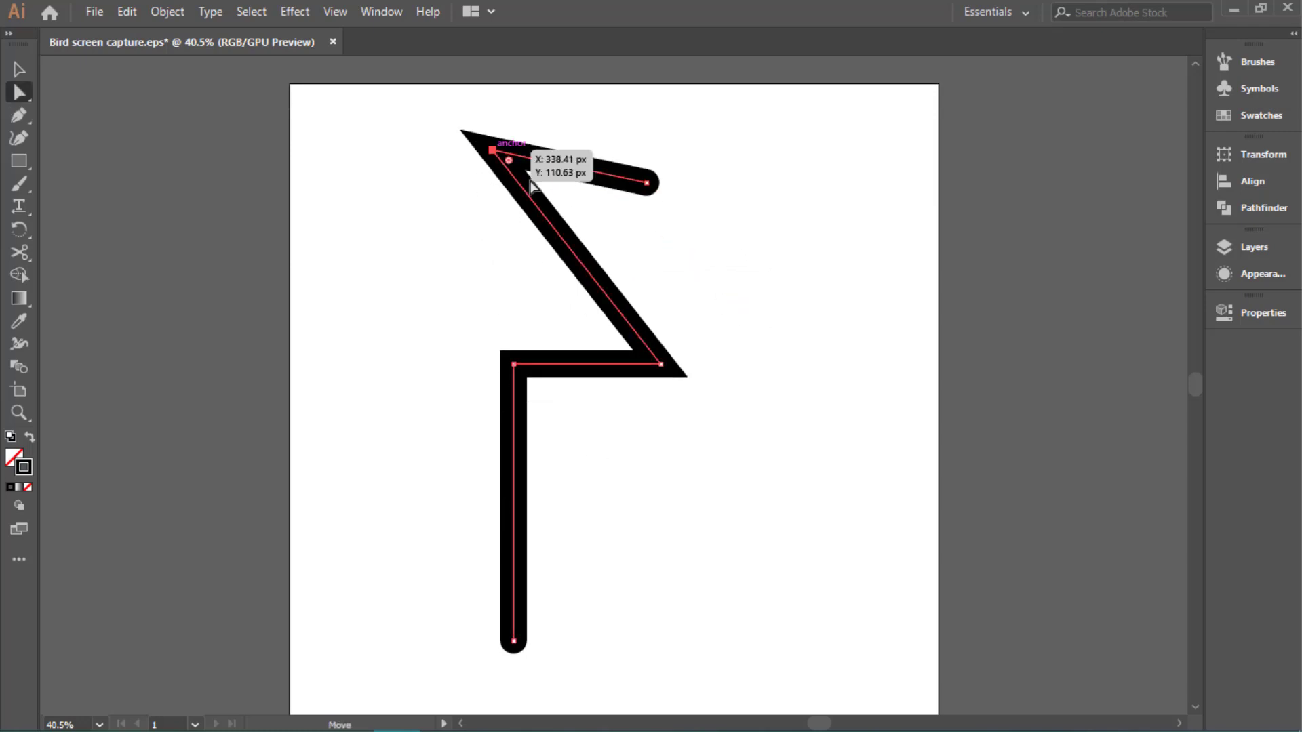
pyautogui.moveTo(523, 172); pyautogui.dragTo(606, 256)
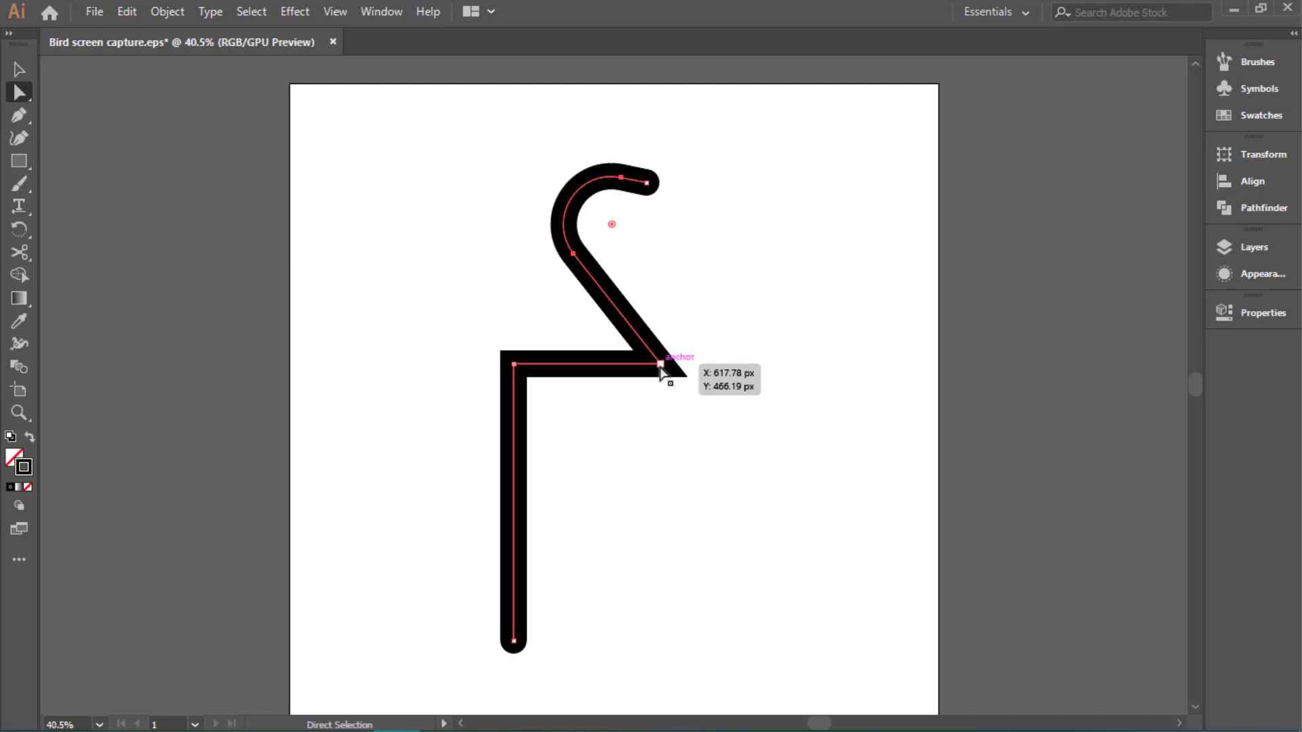
pyautogui.moveTo(661, 364); pyautogui.dragTo(727, 365)
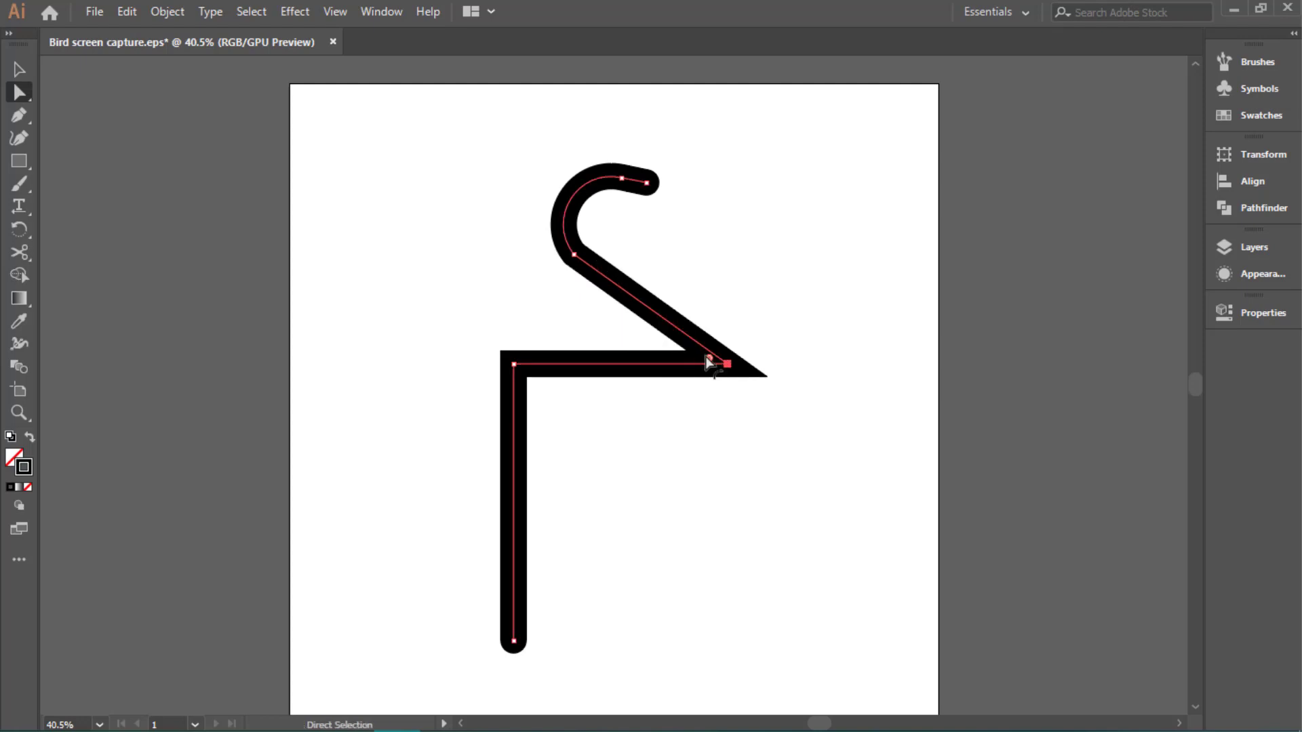
pyautogui.moveTo(709, 360); pyautogui.dragTo(602, 359)
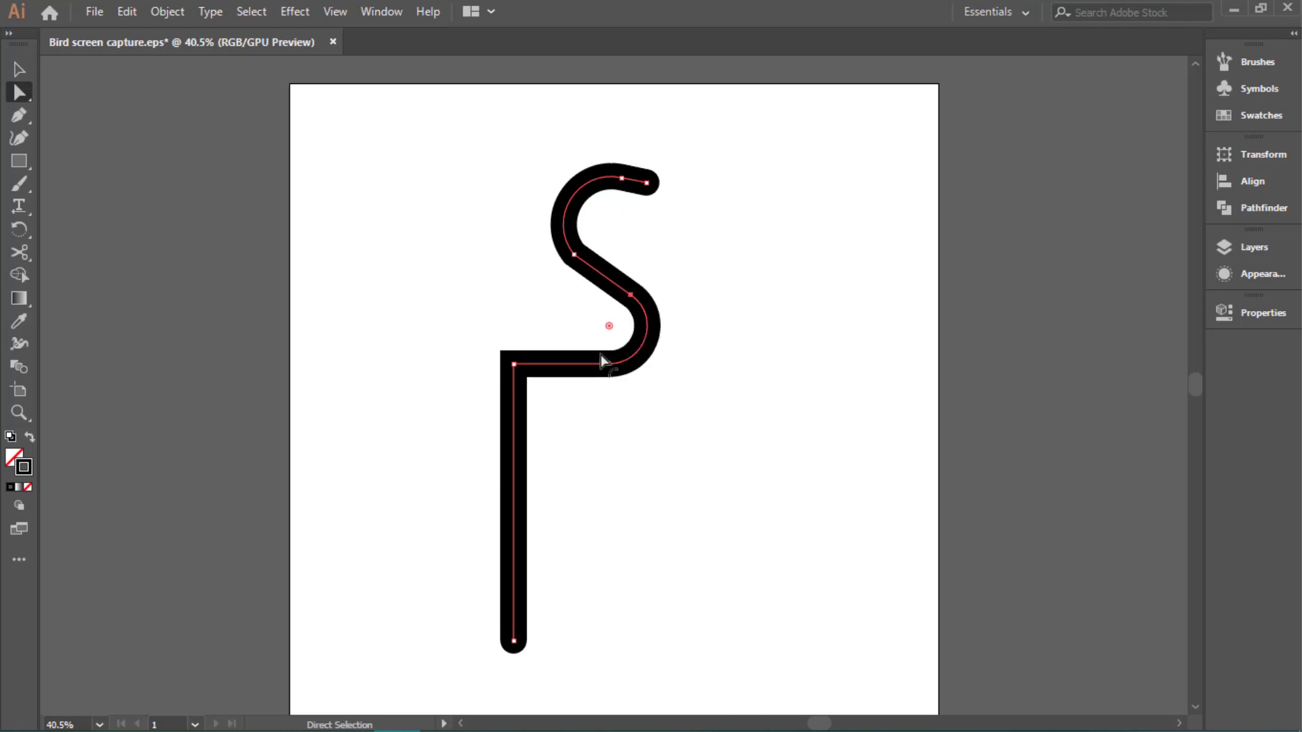
pyautogui.moveTo(648, 185); pyautogui.dragTo(644, 194)
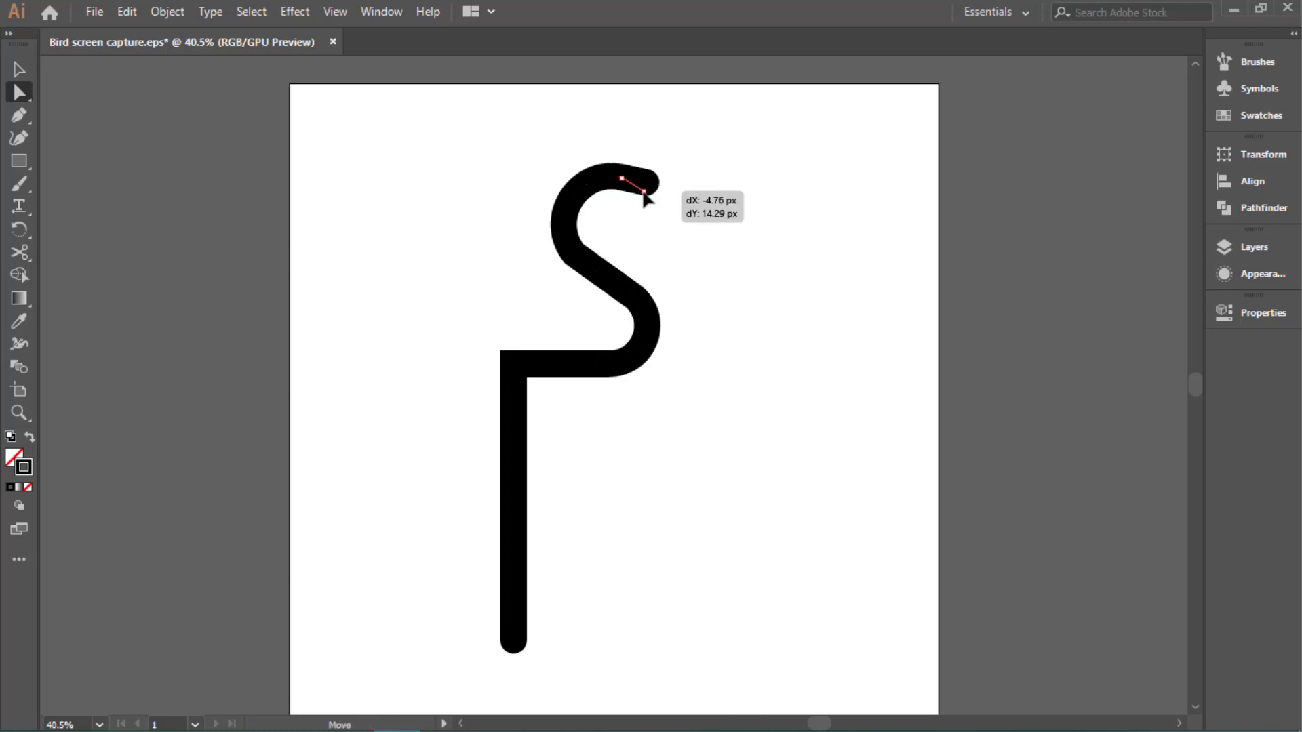
pyautogui.moveTo(573, 145); pyautogui.dragTo(747, 249)
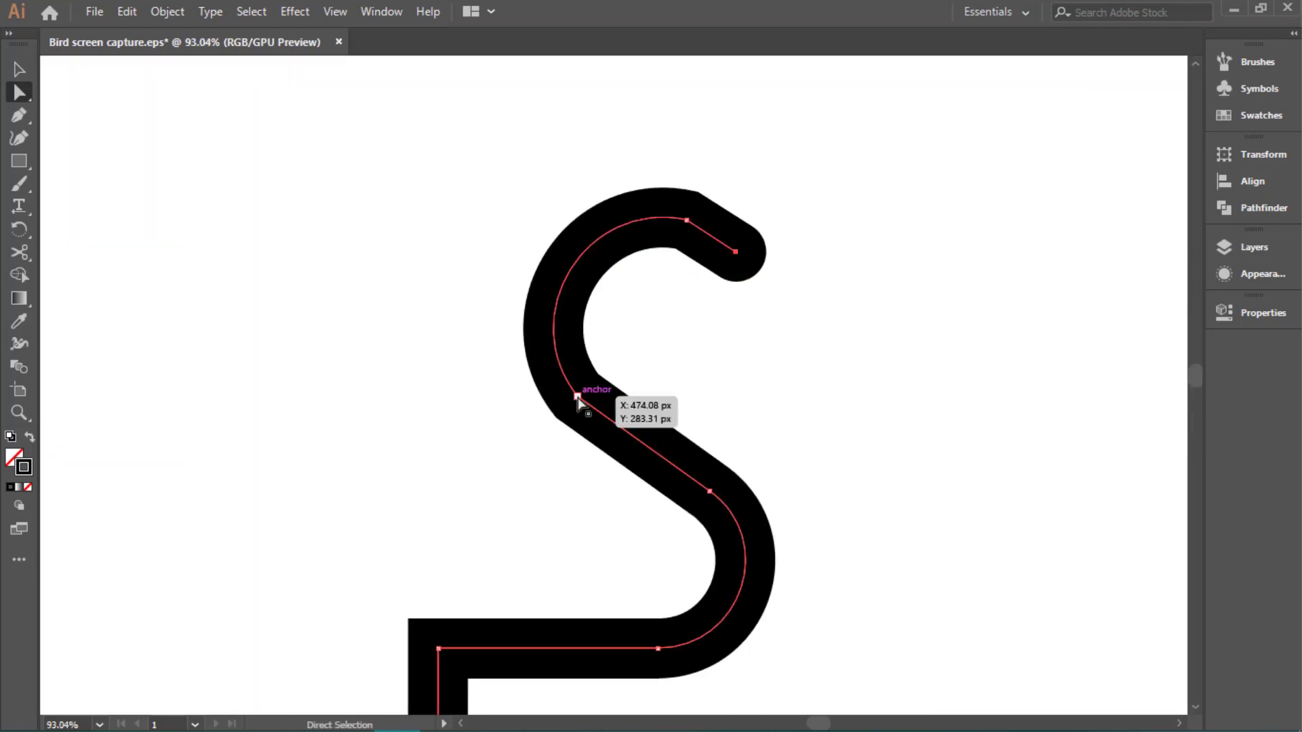
# Round the neck bend, hook top and leg corner into smooth curves, then deselect
pyautogui.click(577, 396)
pyautogui.moveTo(590, 385); pyautogui.dragTo(633, 337)
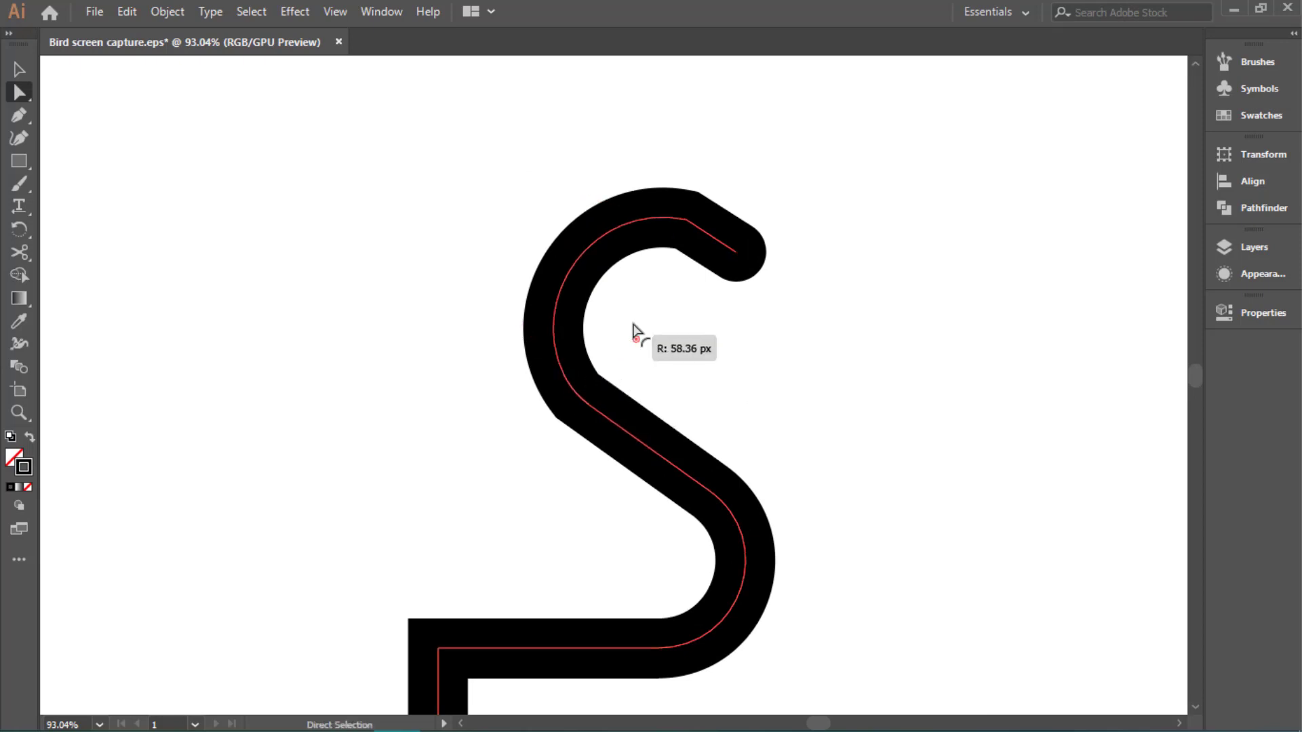
pyautogui.click(686, 220)
pyautogui.moveTo(679, 238)
pyautogui.mouseDown()
pyautogui.moveTo(642, 326)
pyautogui.moveTo(358, 256)
pyautogui.mouseUp()
pyautogui.scroll(-3, 358, 256)
pyautogui.click(539, 300)
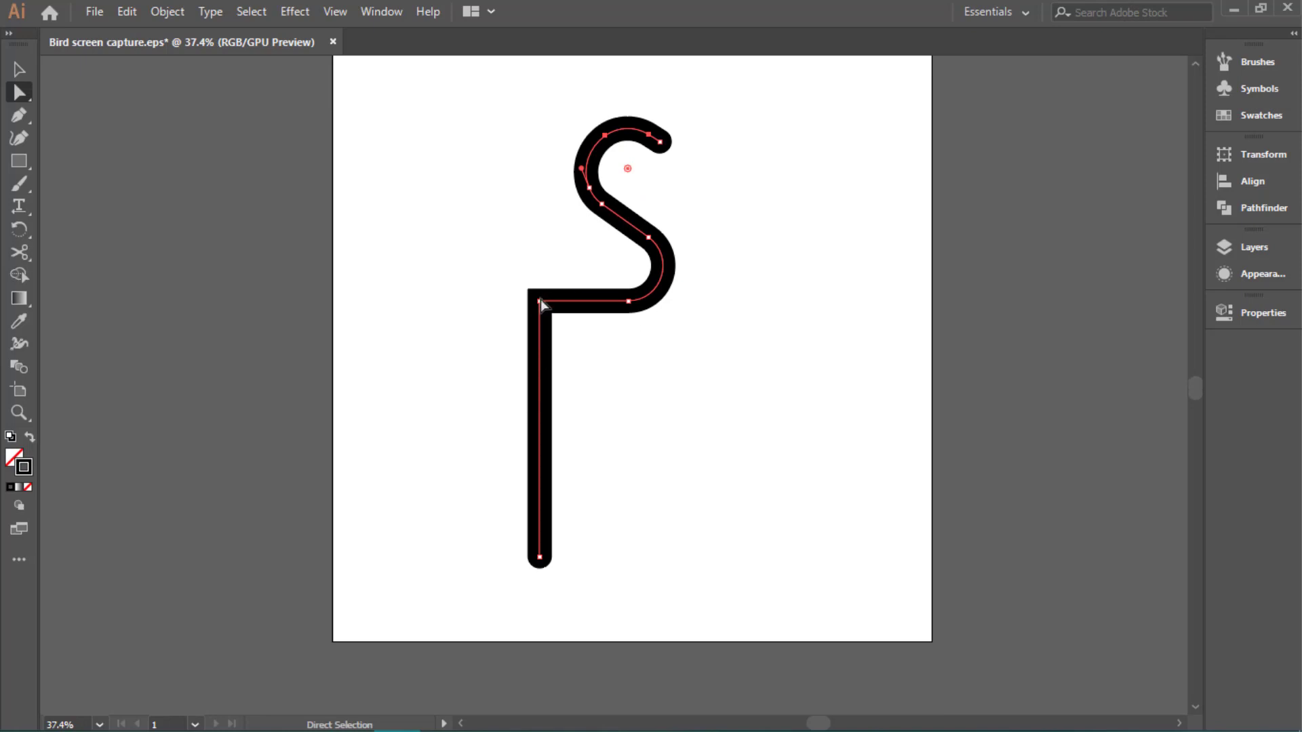
pyautogui.moveTo(552, 314); pyautogui.dragTo(588, 385)
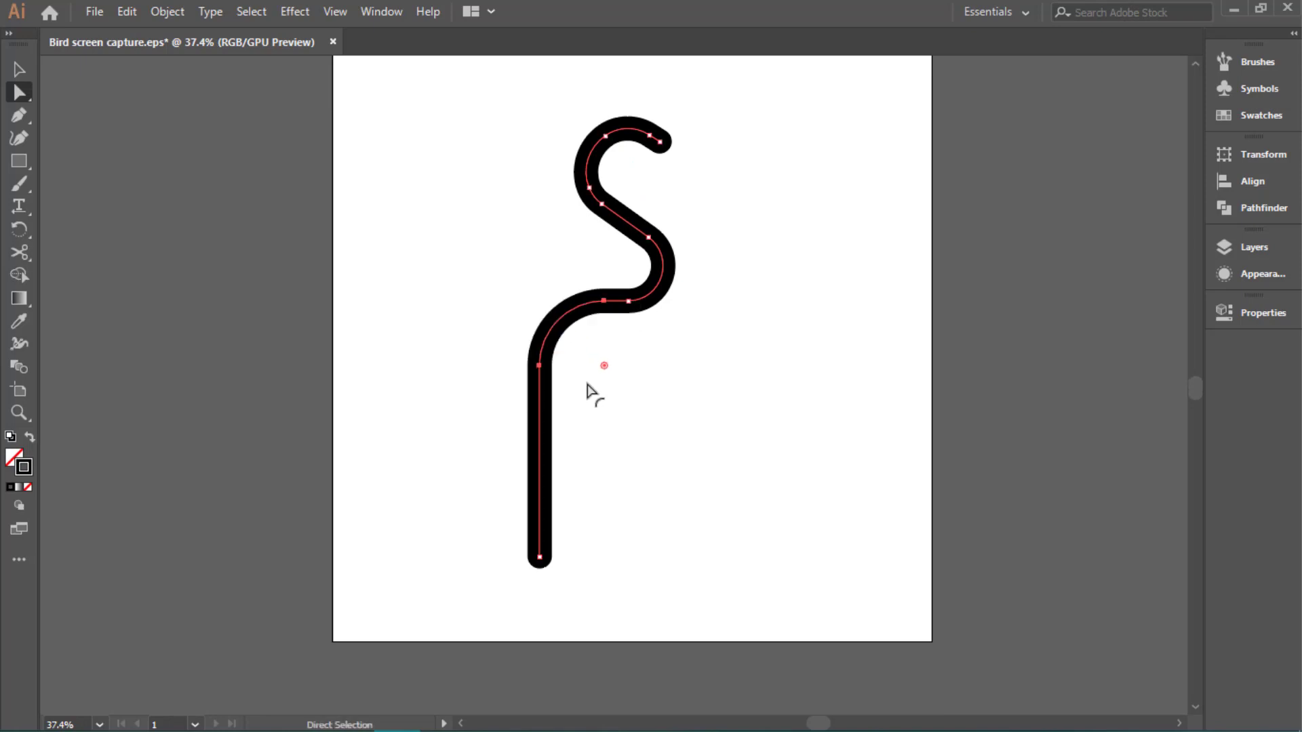
pyautogui.click(543, 594)
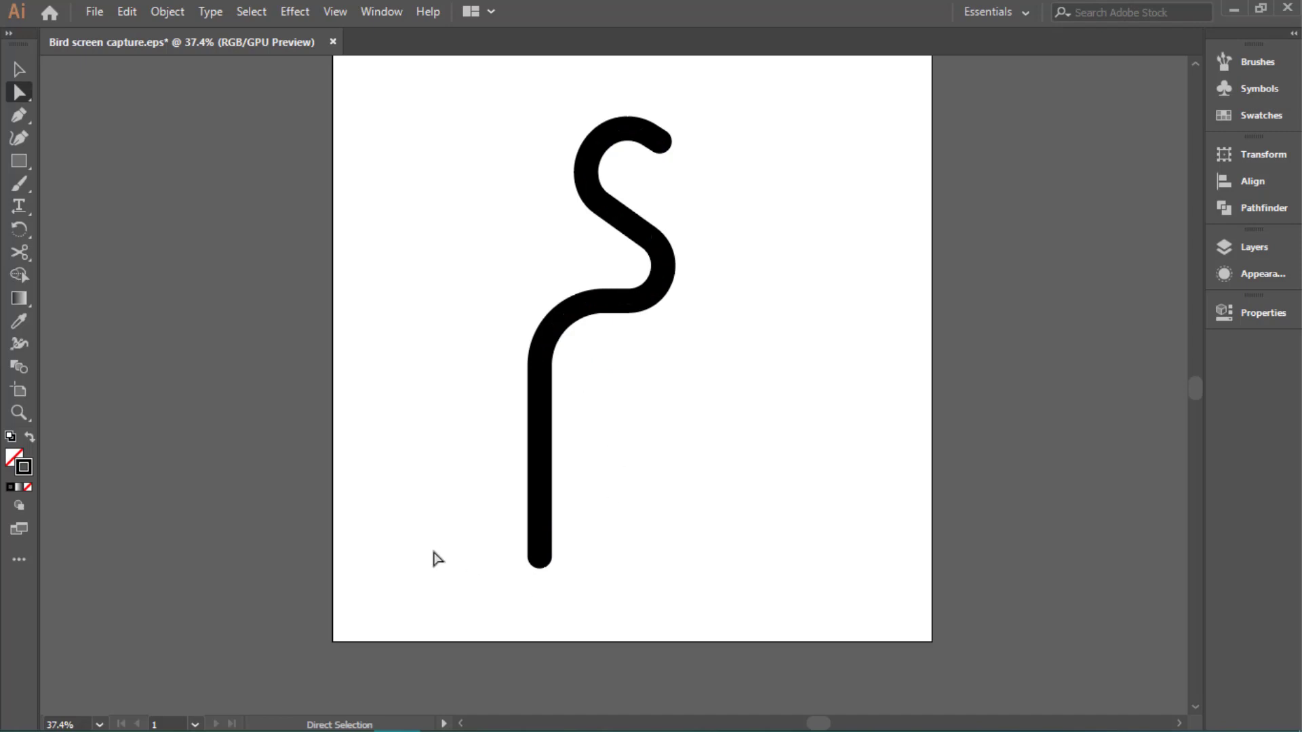
pyautogui.scroll(1, 438, 559)
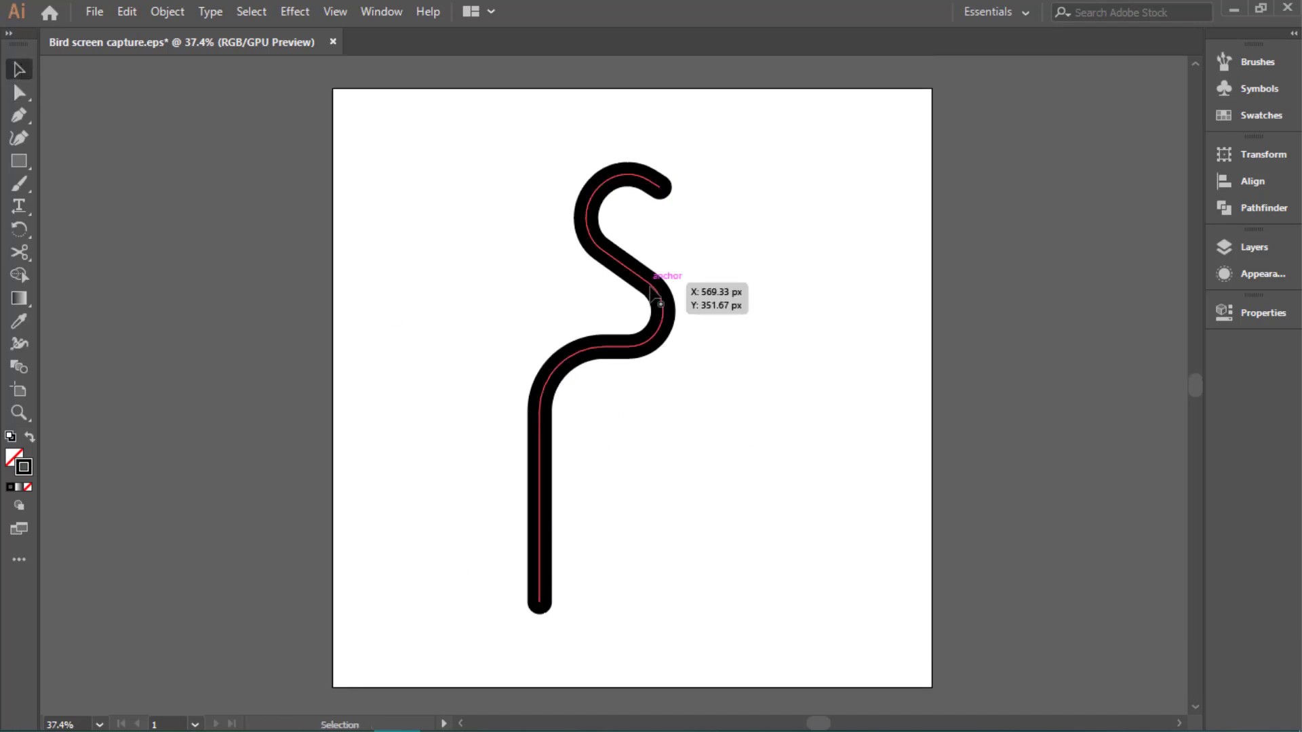
# Select the hooked line and taper the bottom of the leg to a thin point with the Width tool
pyautogui.click(649, 290)
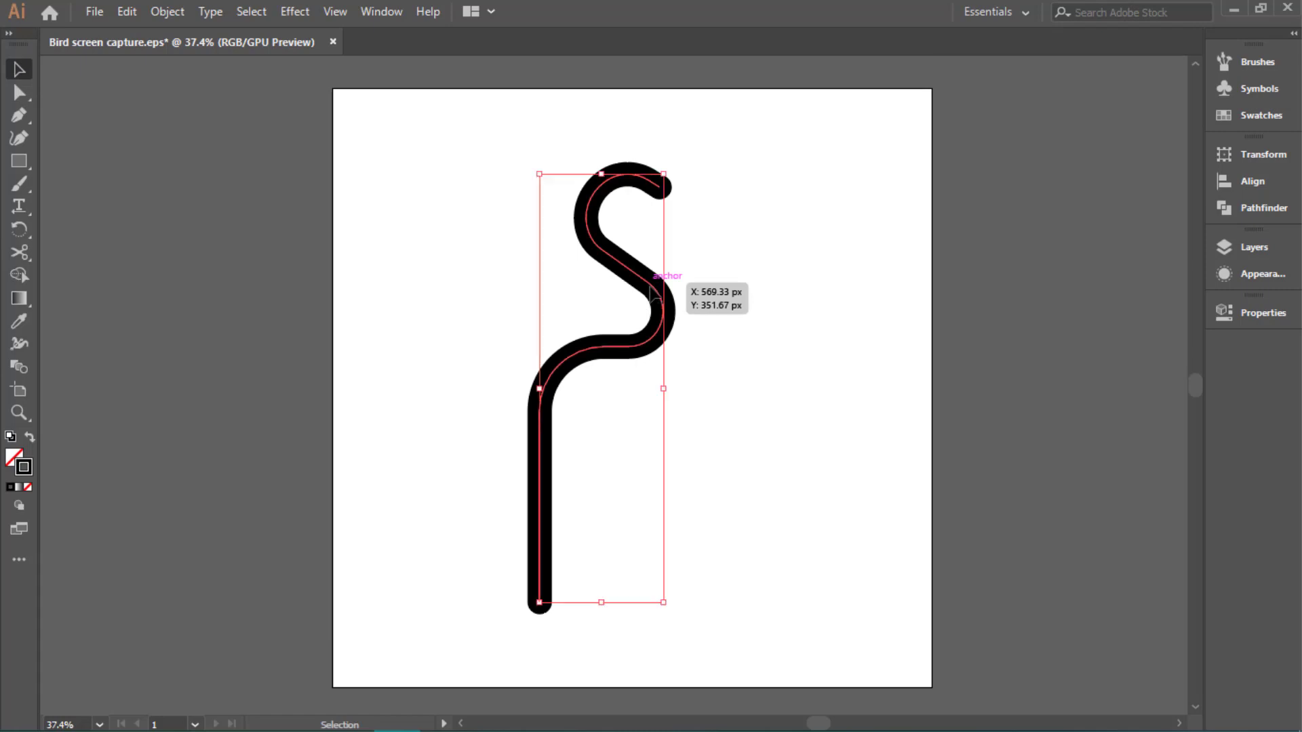
pyautogui.click(20, 342)
pyautogui.moveTo(523, 554)
pyautogui.mouseDown()
pyautogui.moveTo(709, 546)
pyautogui.moveTo(964, 509)
pyautogui.mouseUp()
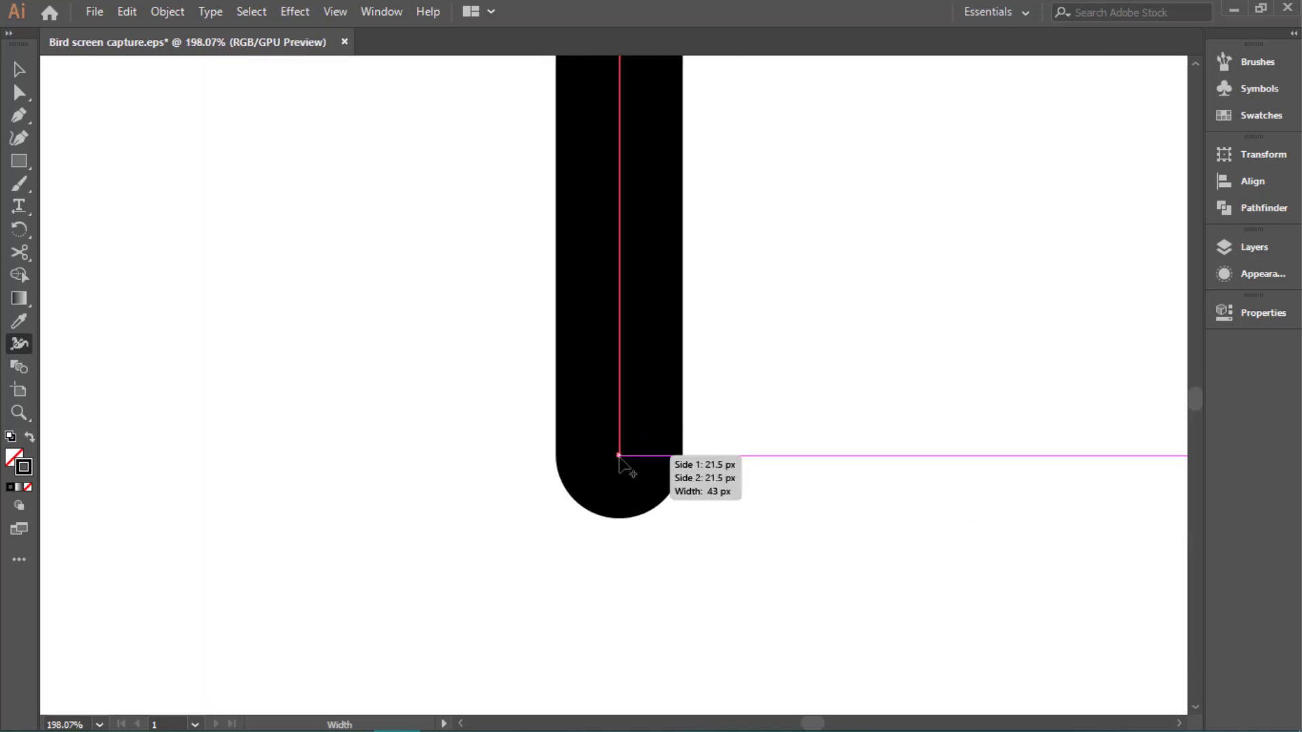
pyautogui.moveTo(618, 456); pyautogui.dragTo(199, 392)
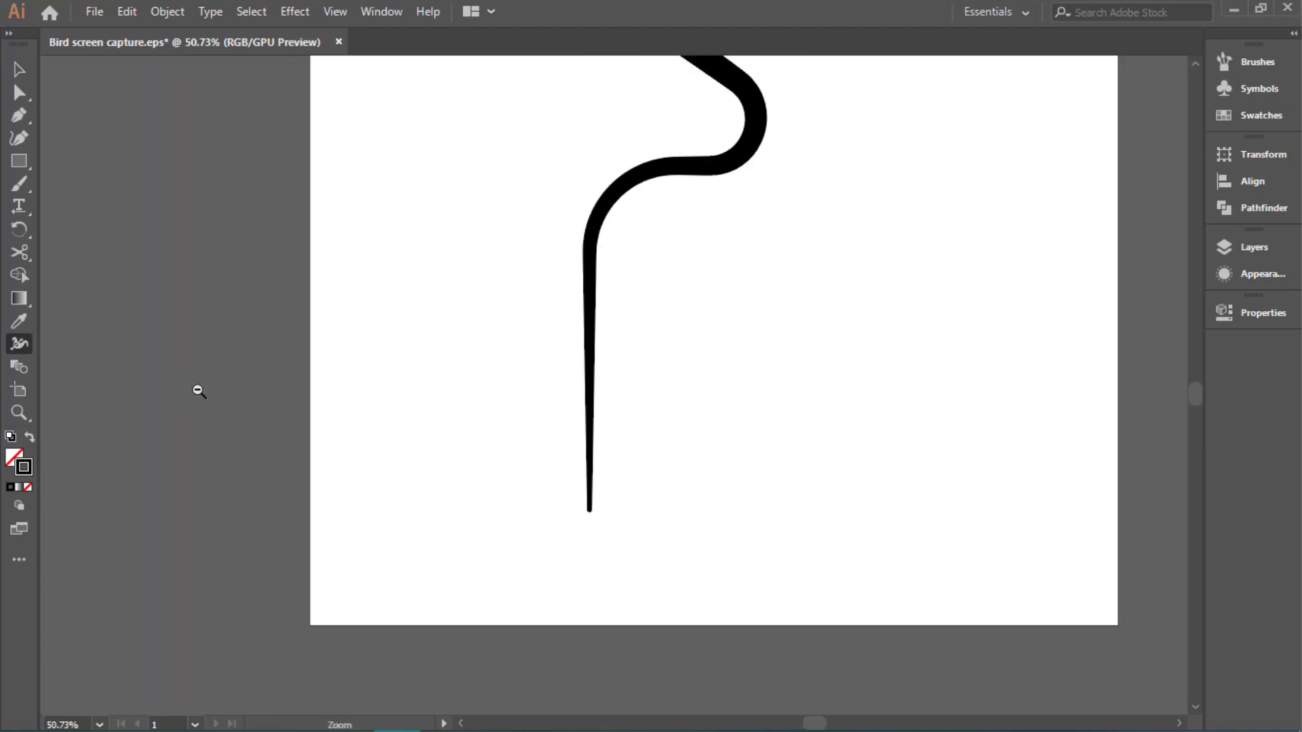
pyautogui.keyDown('ctrl'); pyautogui.keyDown('alt'); pyautogui.click(199, 391); pyautogui.keyUp('alt'); pyautogui.keyUp('ctrl')
# Widen the stroke at the hook's top and narrow it at two neck points, then fit the artboard
pyautogui.scroll(4, 820, 434)
pyautogui.moveTo(744, 221); pyautogui.dragTo(889, 256)
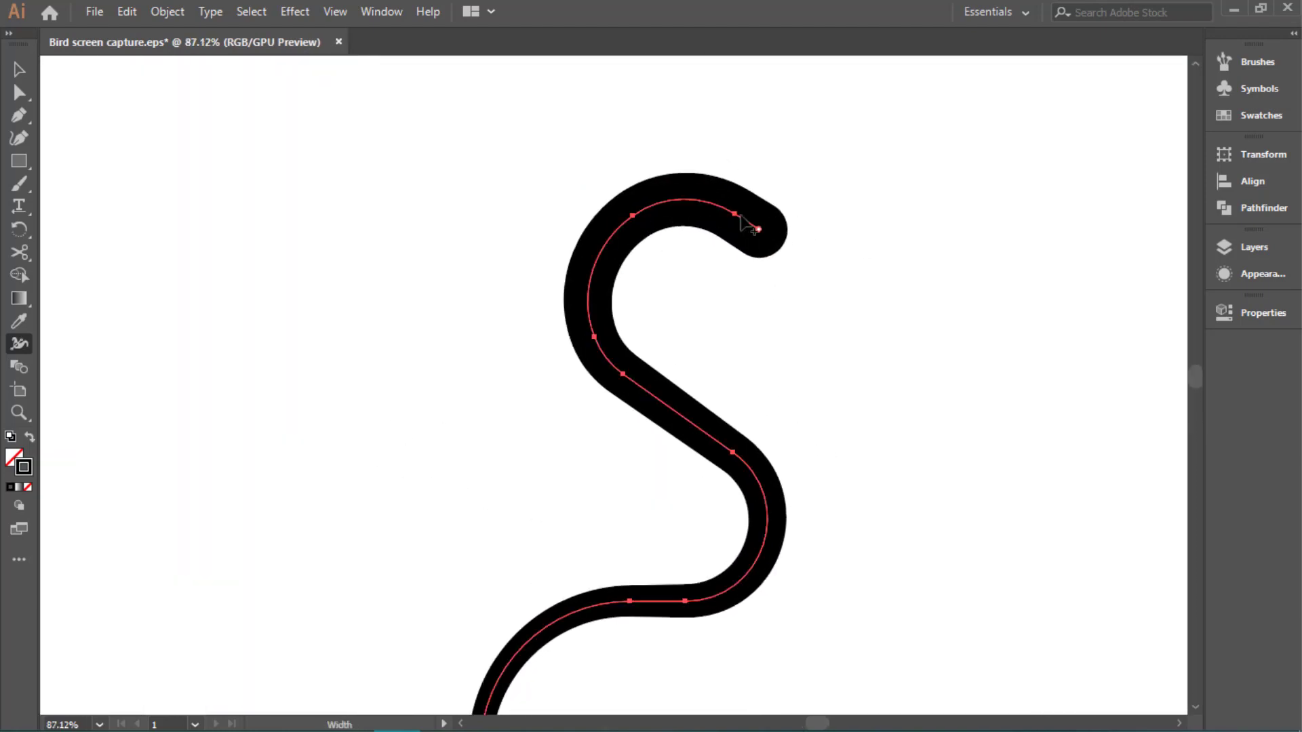
pyautogui.moveTo(632, 218); pyautogui.dragTo(603, 203)
pyautogui.scroll(-5, 651, 287)
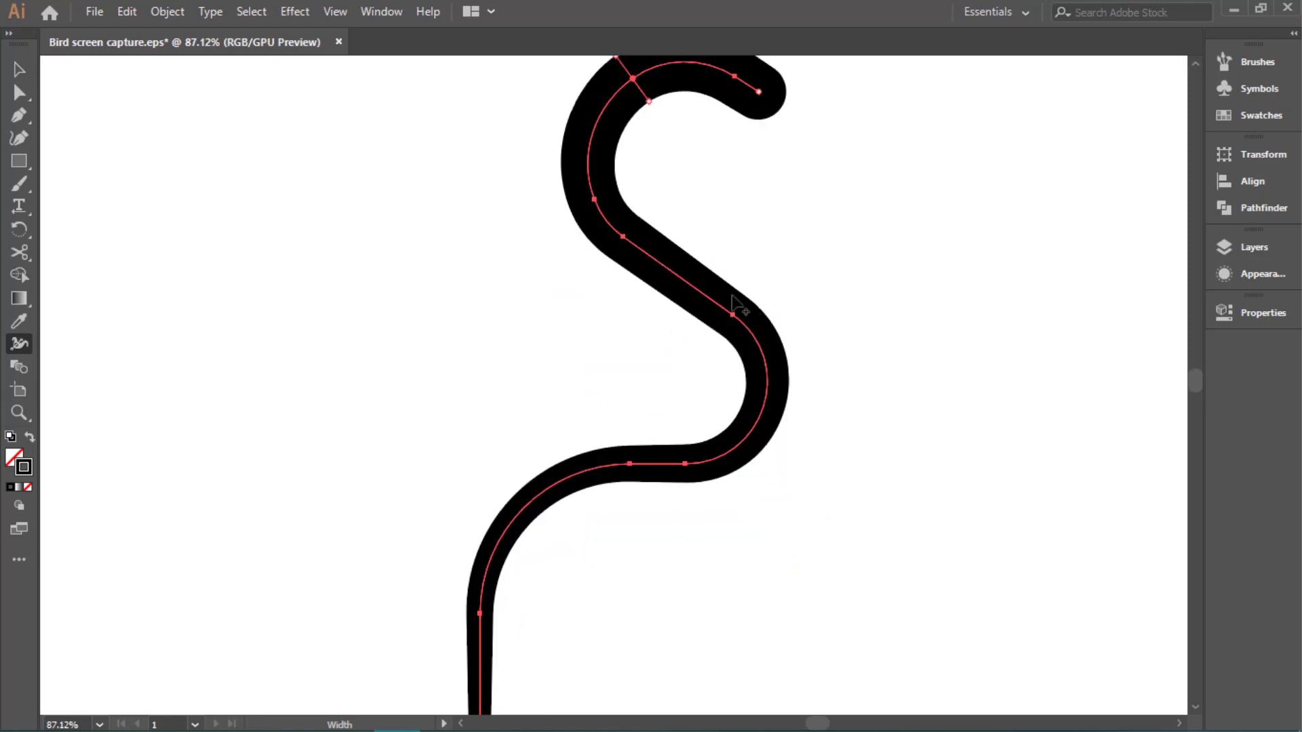
pyautogui.moveTo(732, 314); pyautogui.dragTo(725, 334)
pyautogui.scroll(-2, 613, 429)
pyautogui.scroll(-2, 561, 407)
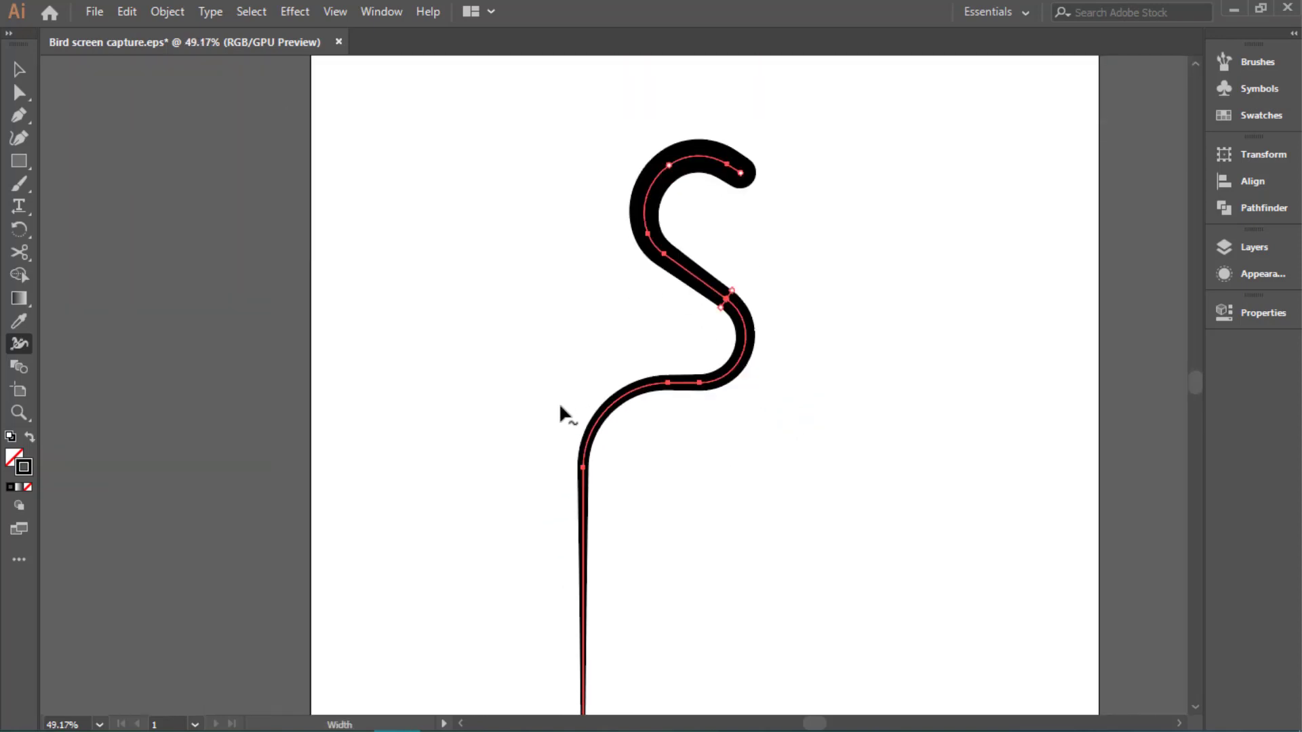
pyautogui.scroll(2, 675, 150)
pyautogui.scroll(1, 817, 250)
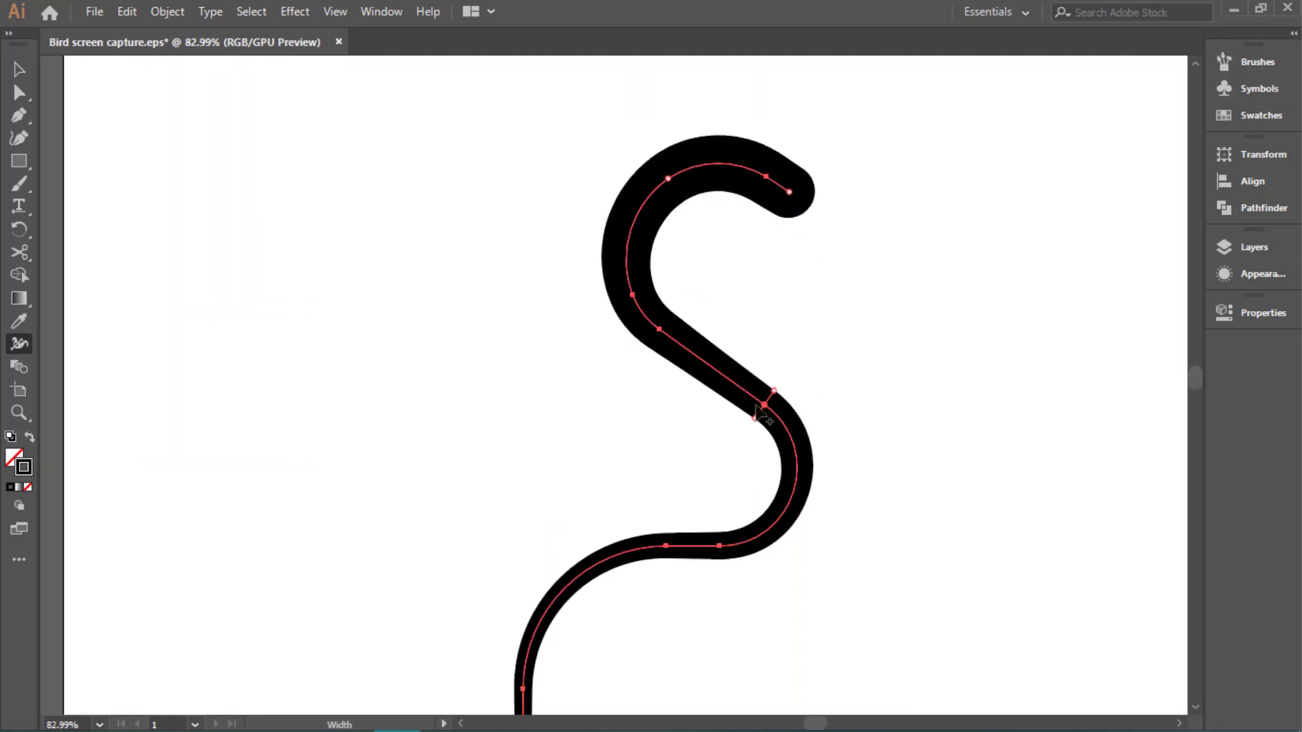
pyautogui.scroll(1, 755, 344)
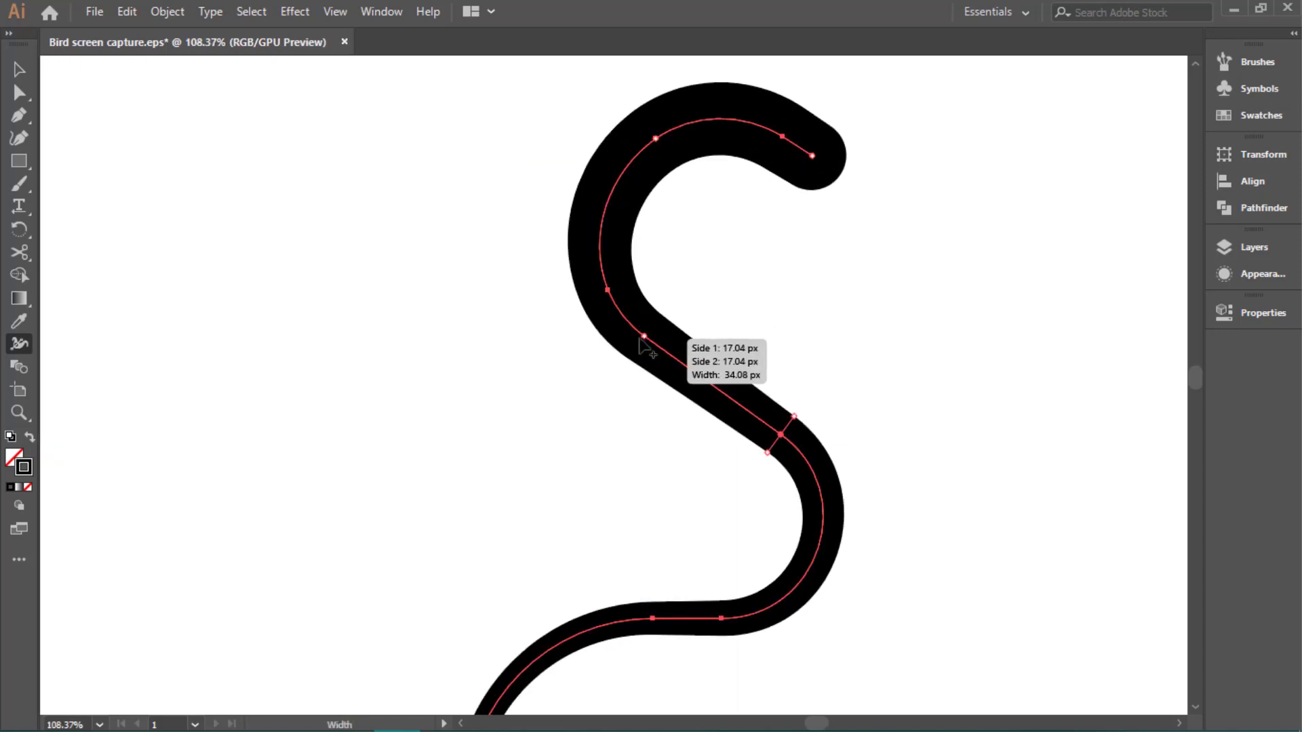
pyautogui.moveTo(644, 341); pyautogui.dragTo(613, 349)
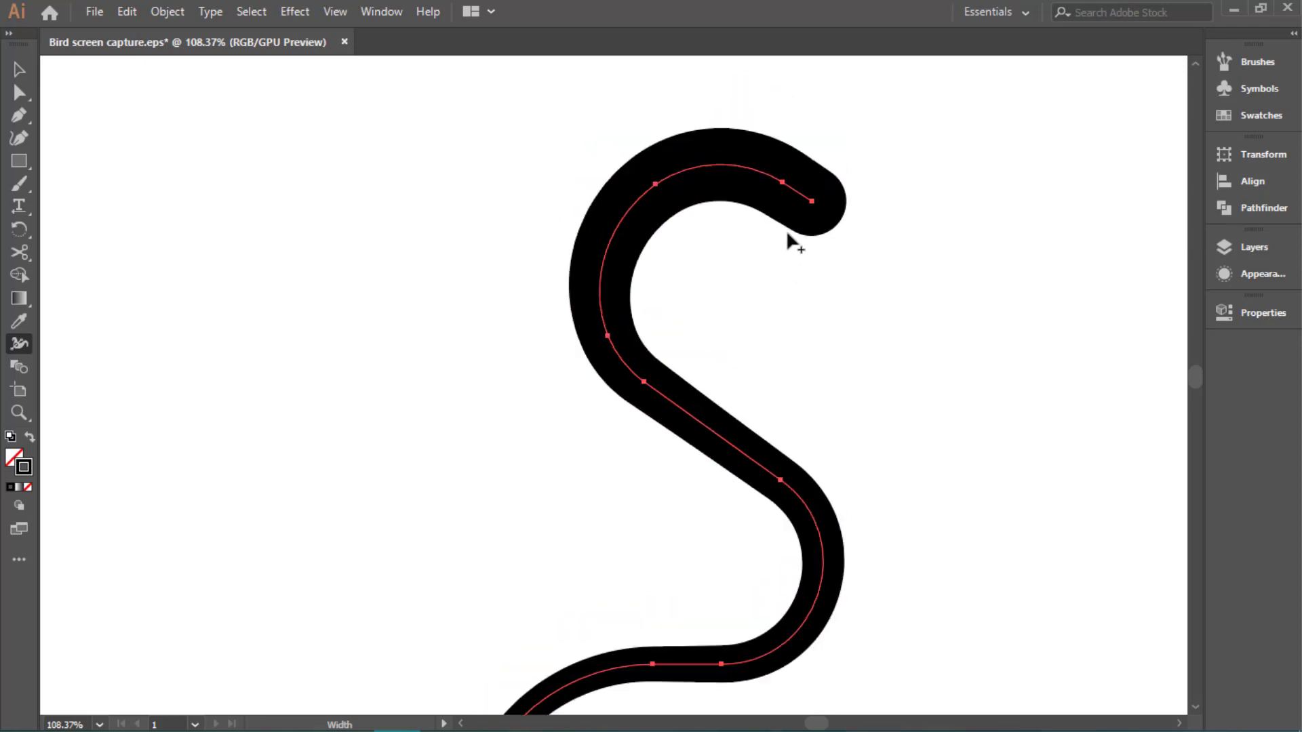
pyautogui.scroll(3, 814, 204)
pyautogui.scroll(2, 840, 170)
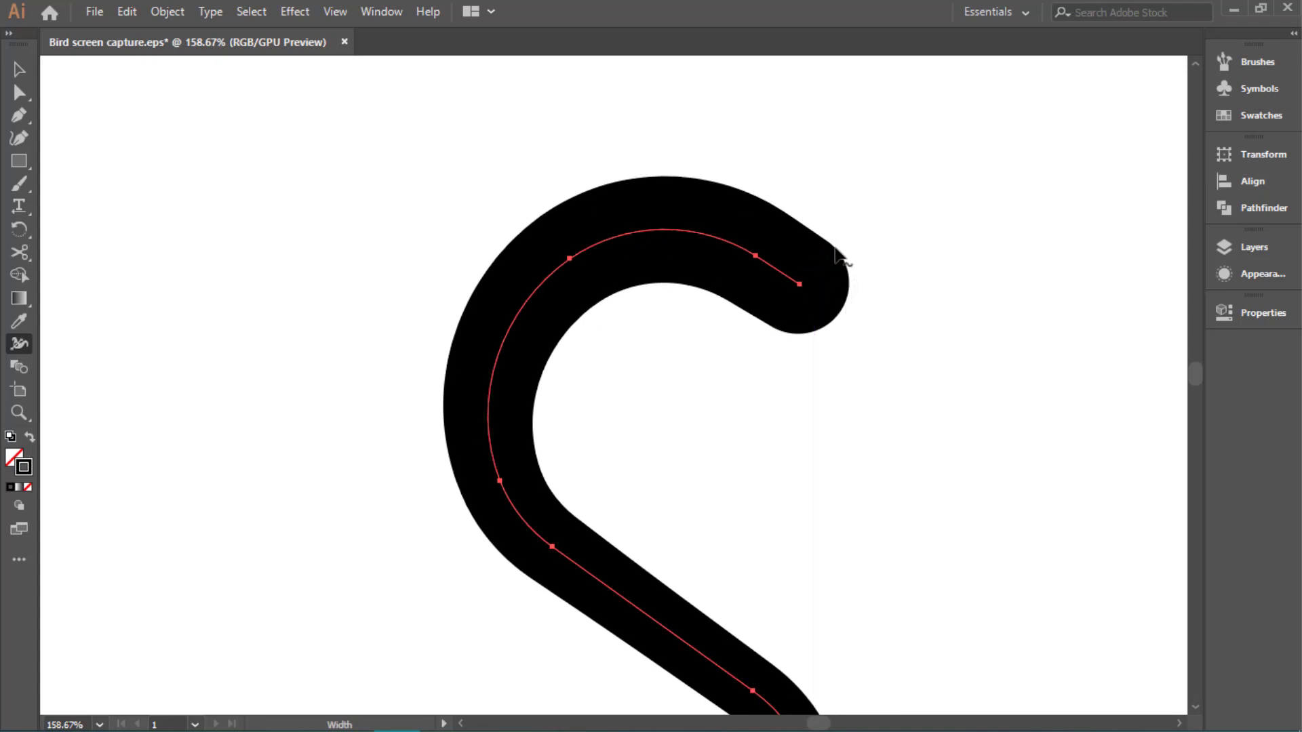
pyautogui.scroll(-3, 427, 285)
pyautogui.scroll(-2, 381, 293)
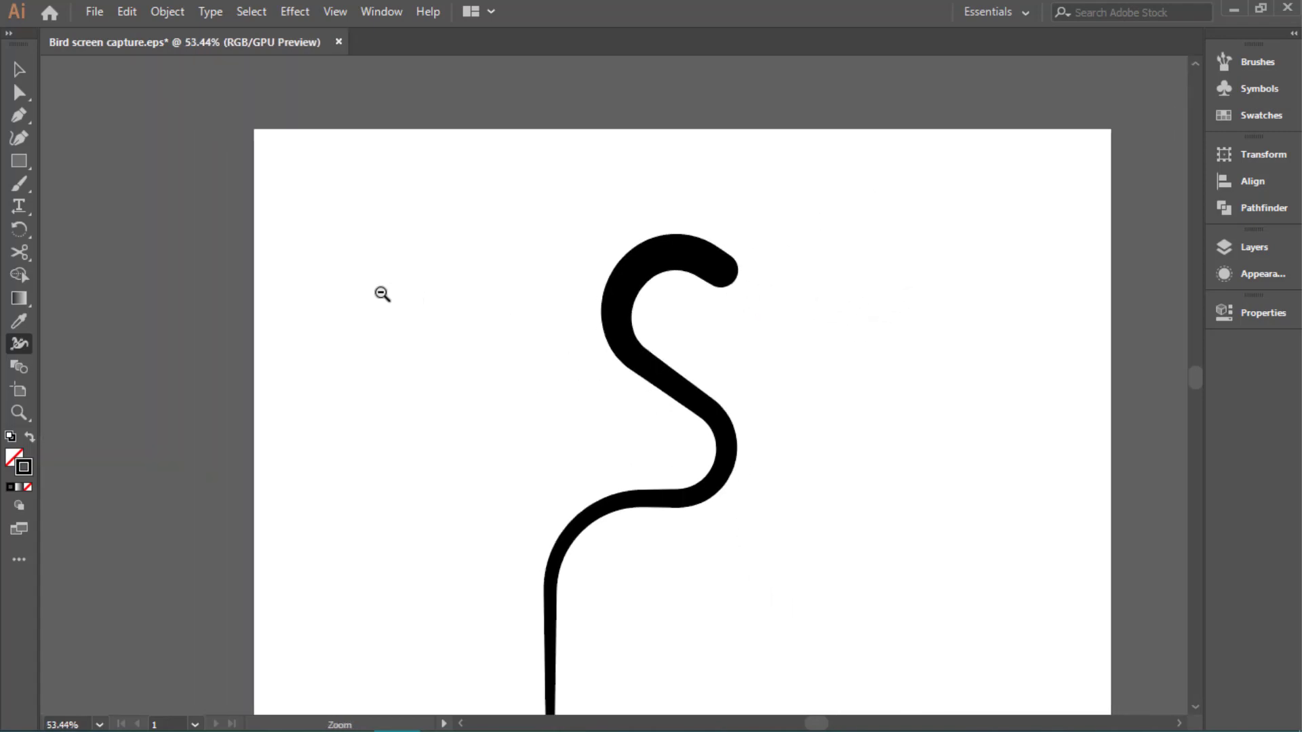
pyautogui.scroll(-3, 395, 317)
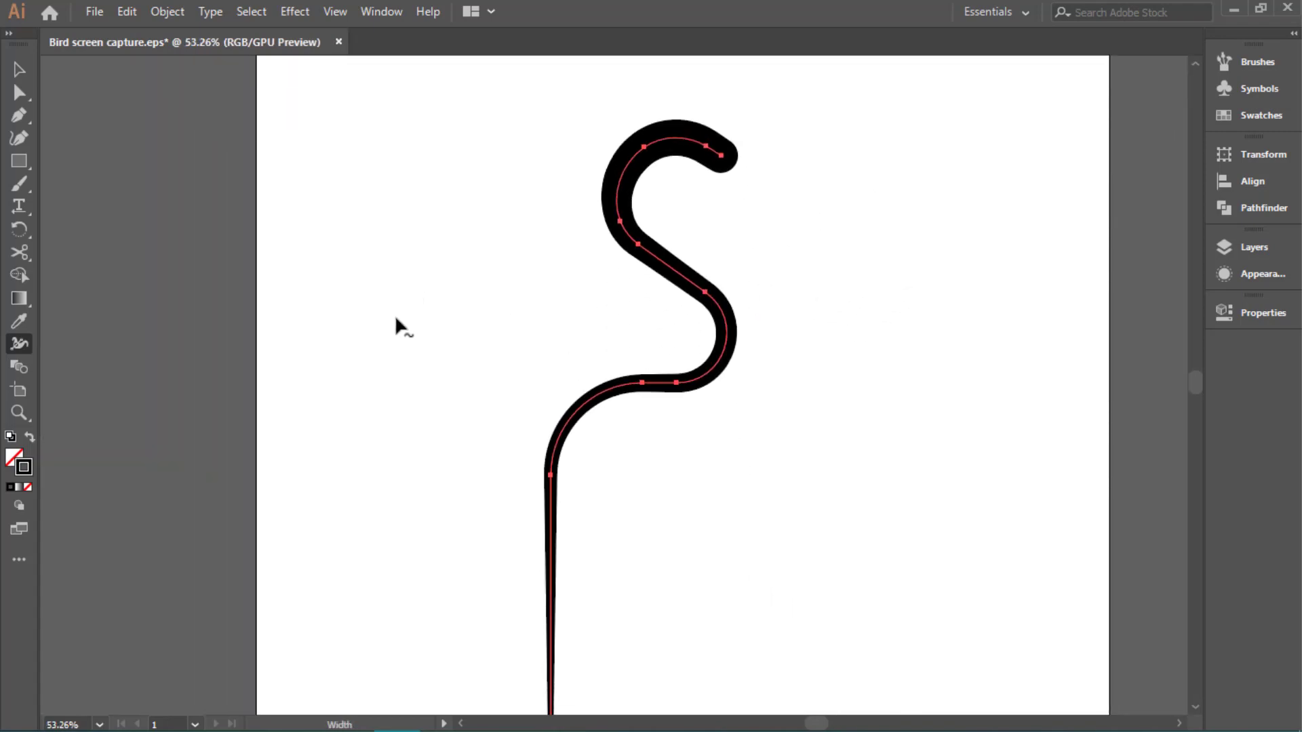
pyautogui.hotkey('ctrl', '0')
pyautogui.press('v')
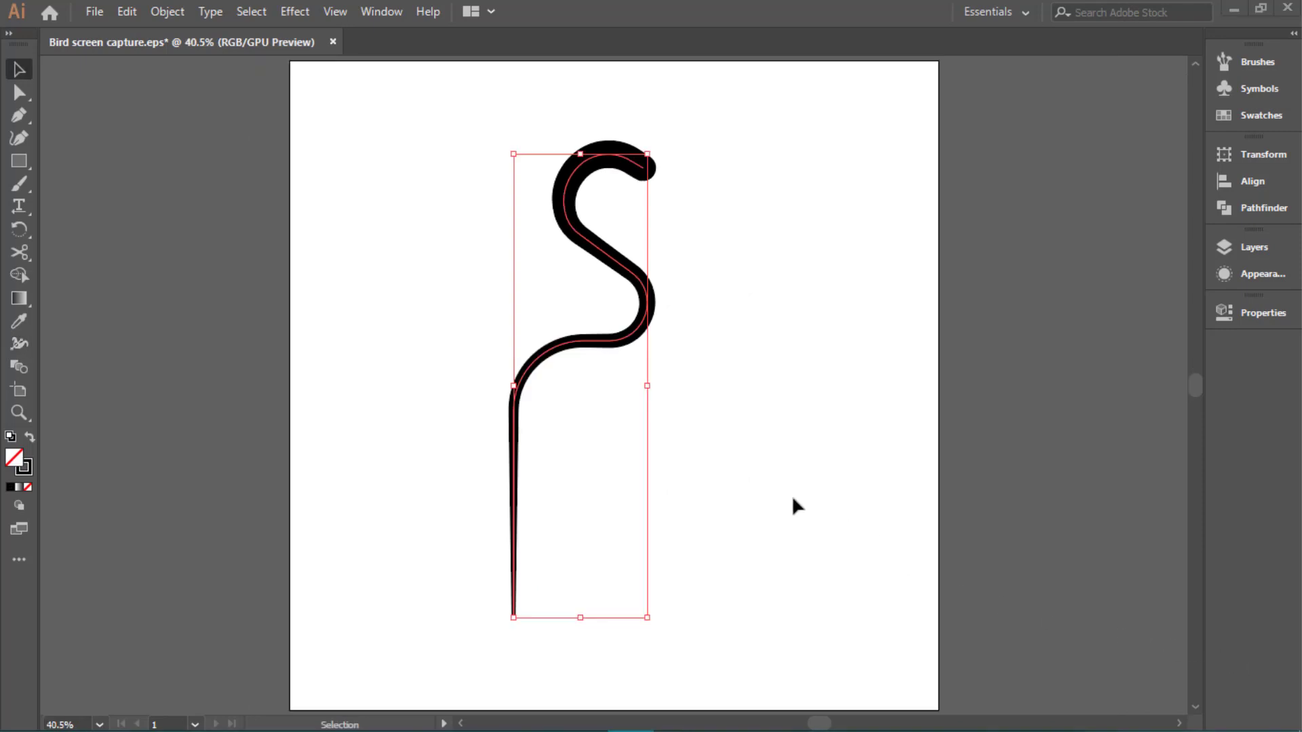
# Widen the stroke near the middle bend and narrow it at the lower bend
pyautogui.click(14, 346)
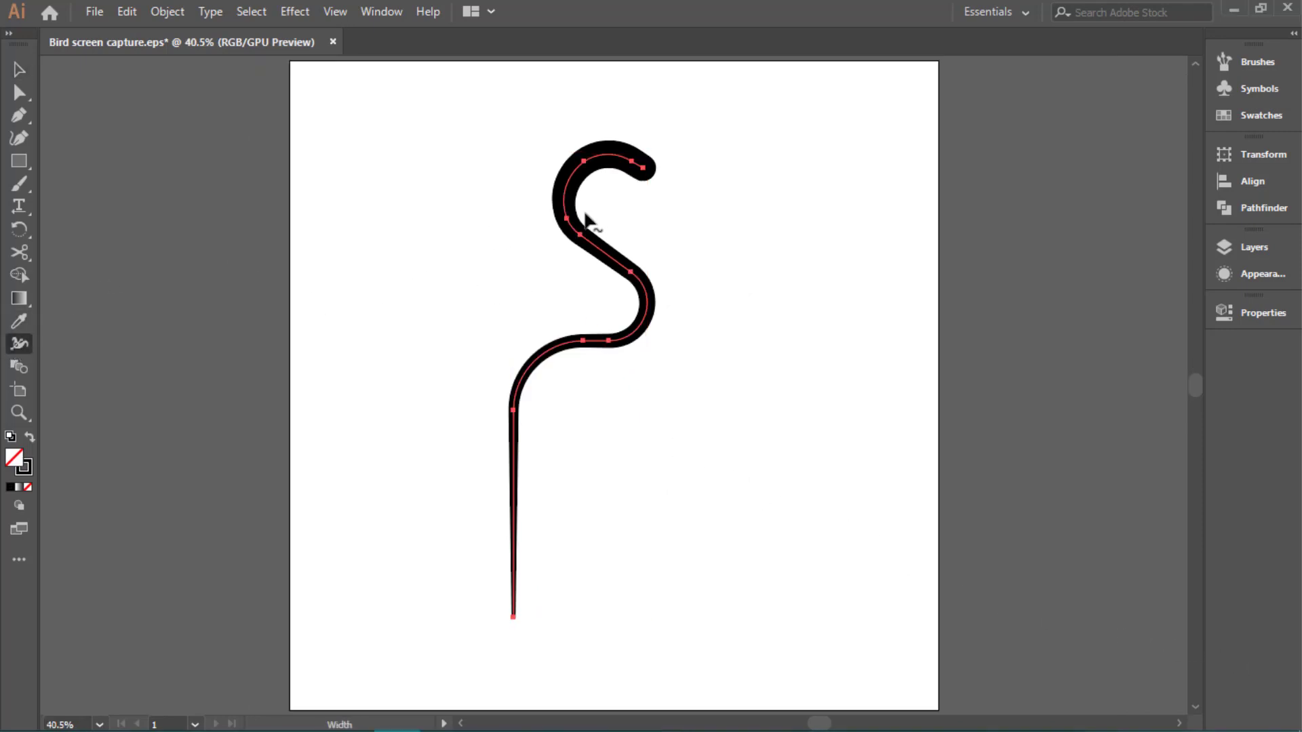
pyautogui.moveTo(658, 247); pyautogui.dragTo(761, 267)
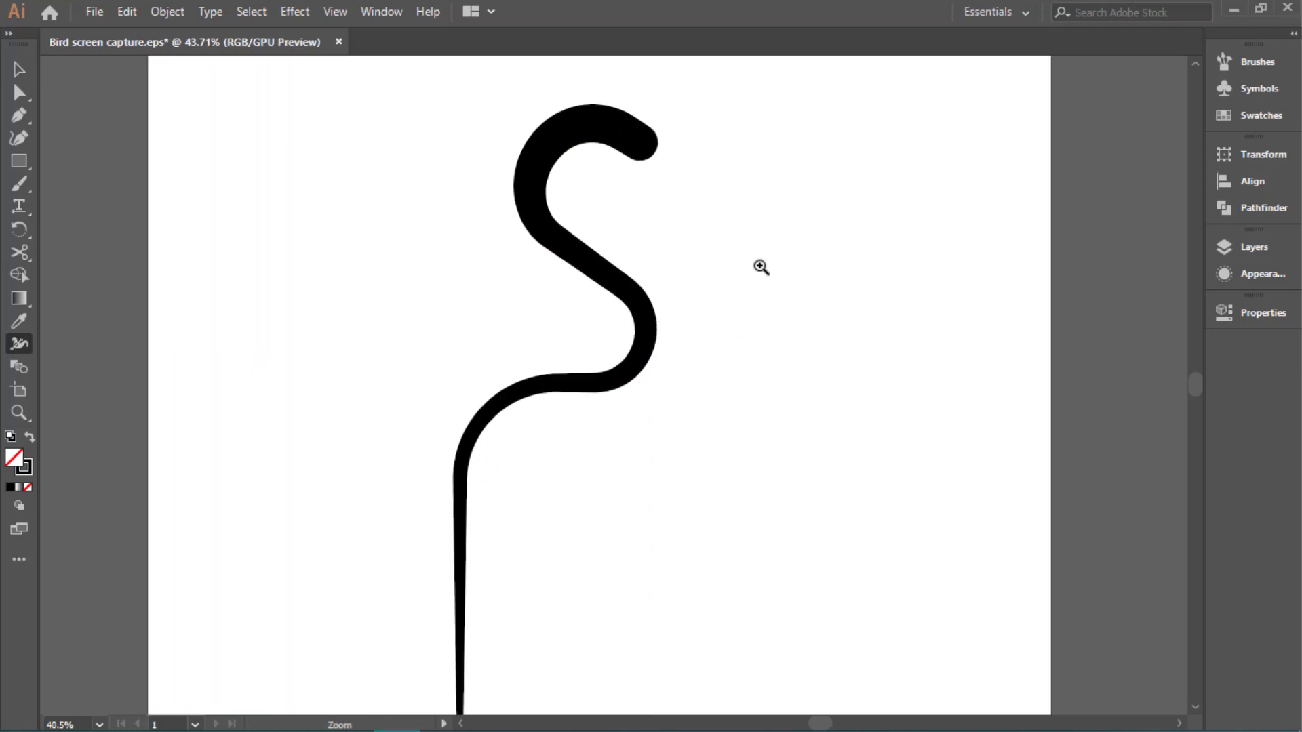
pyautogui.moveTo(617, 302); pyautogui.dragTo(626, 289)
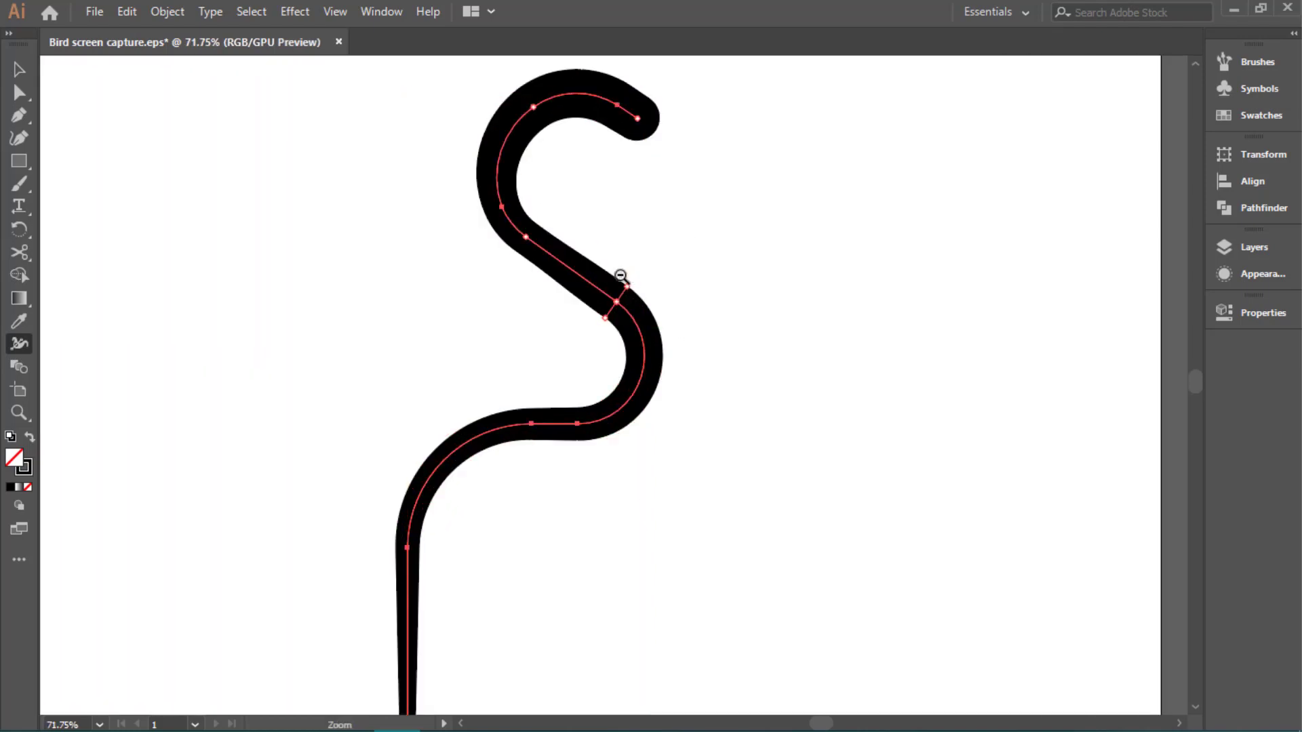
pyautogui.scroll(-2, 577, 288)
pyautogui.scroll(-1, 515, 305)
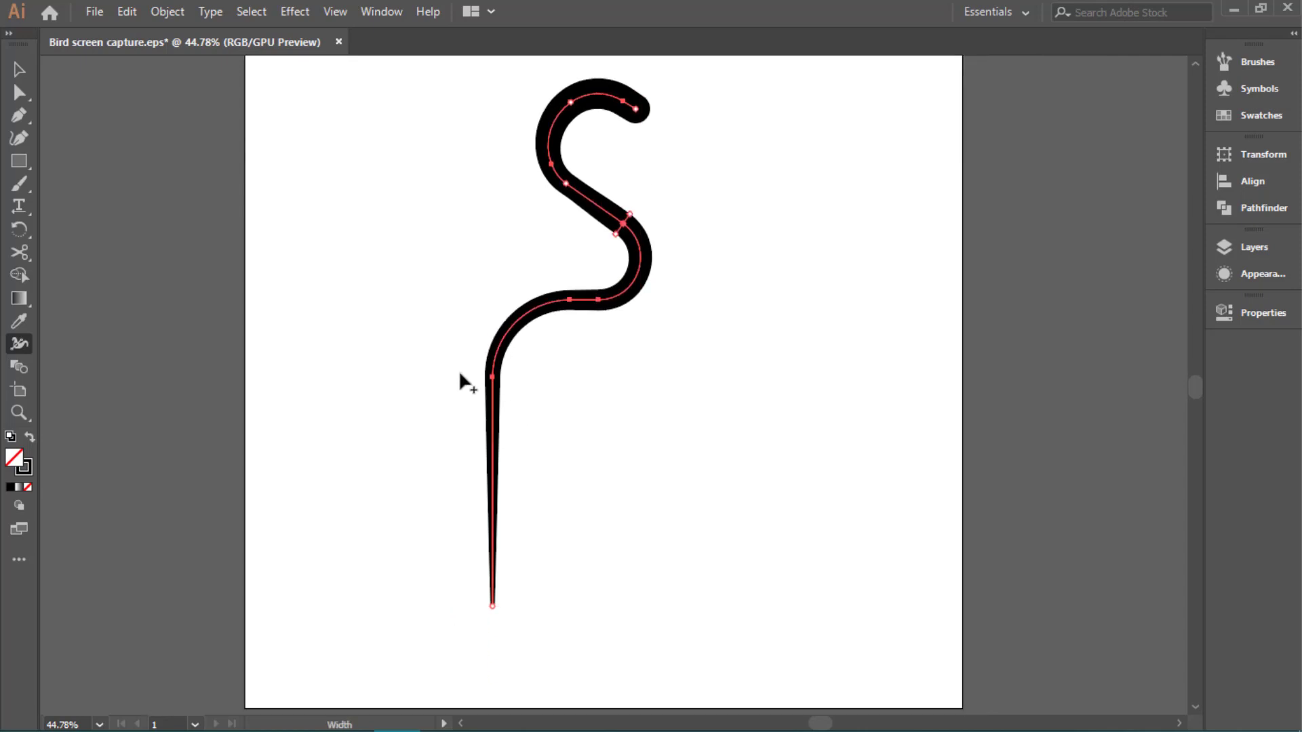
pyautogui.scroll(2, 458, 371)
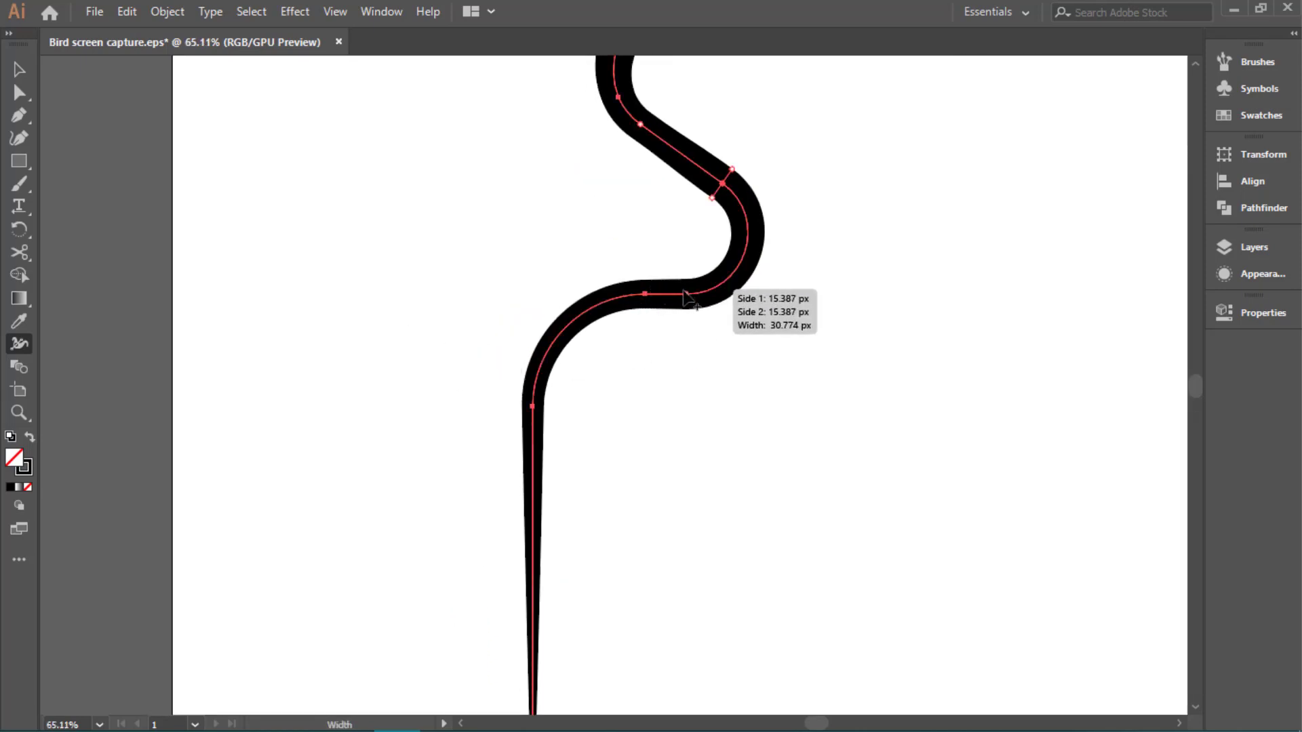
pyautogui.moveTo(684, 291); pyautogui.dragTo(684, 281)
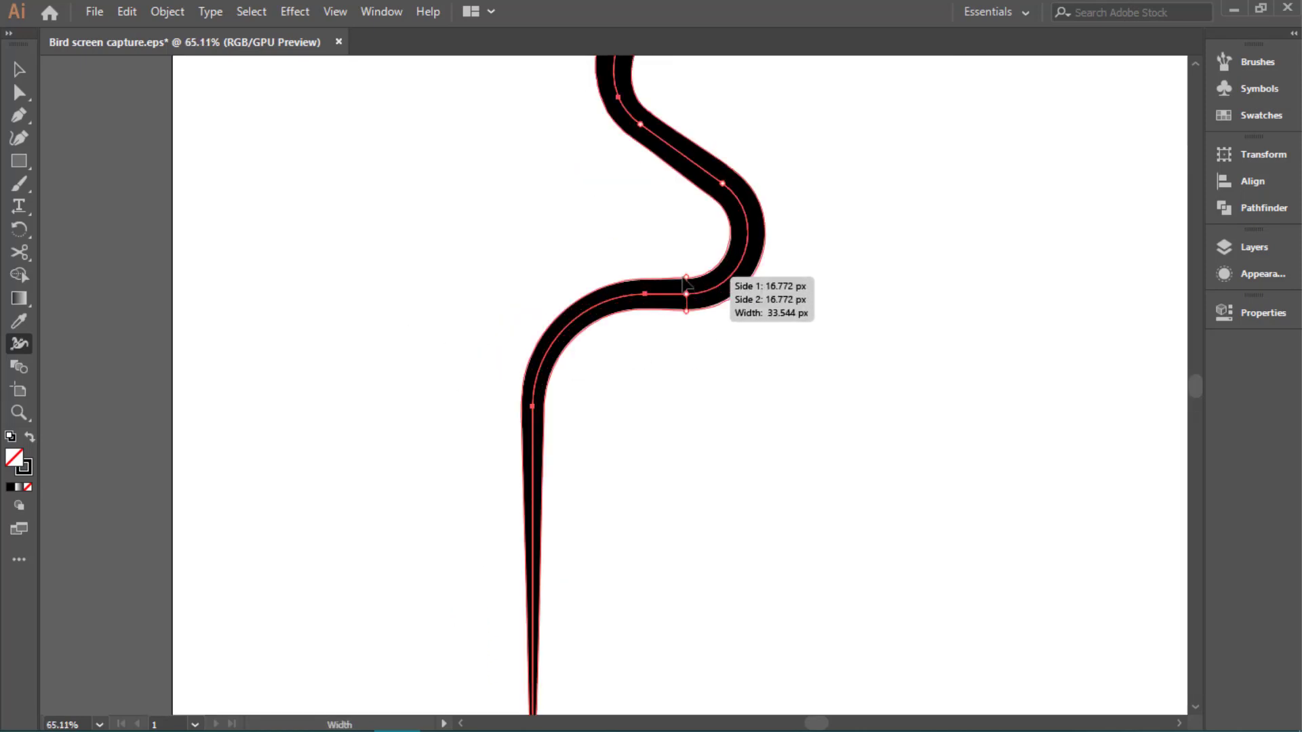
pyautogui.scroll(-3, 589, 448)
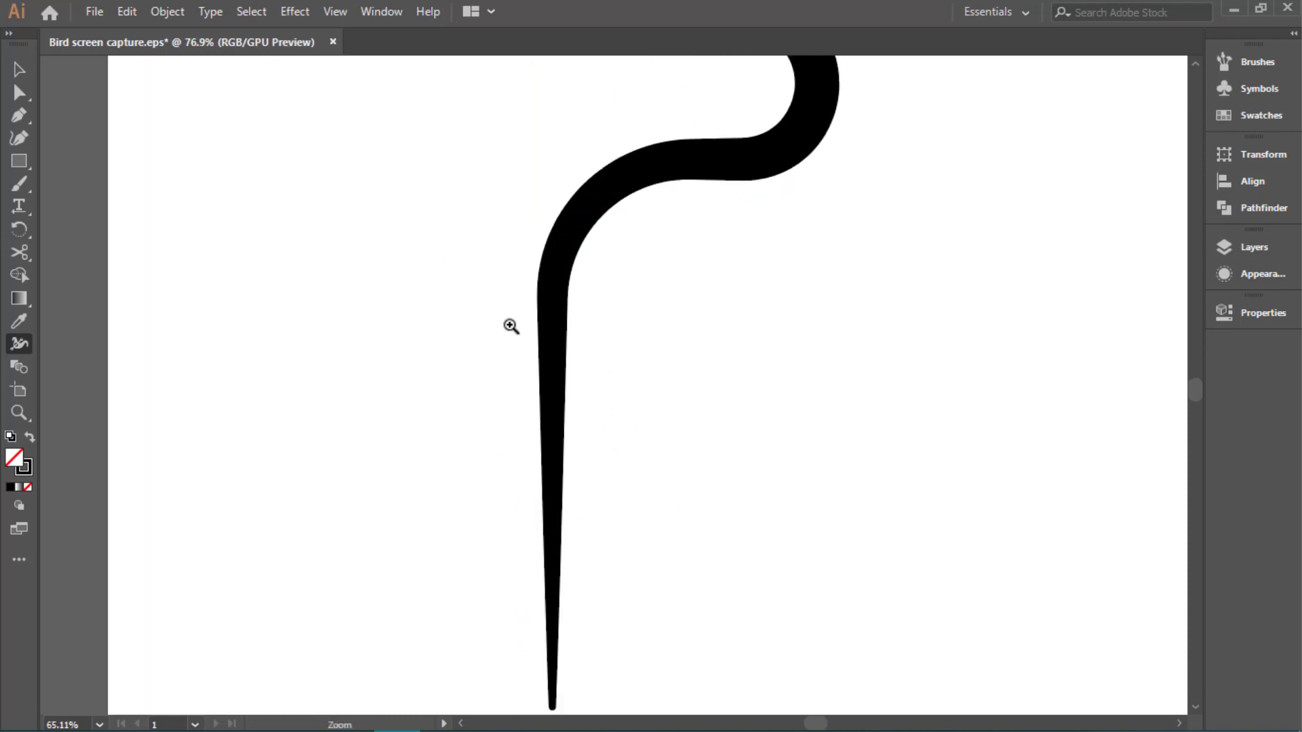
pyautogui.scroll(1, 447, 269)
# Thin the lower stem almost to a point and add a small knee bulge, then deselect
pyautogui.moveTo(561, 299); pyautogui.dragTo(568, 301)
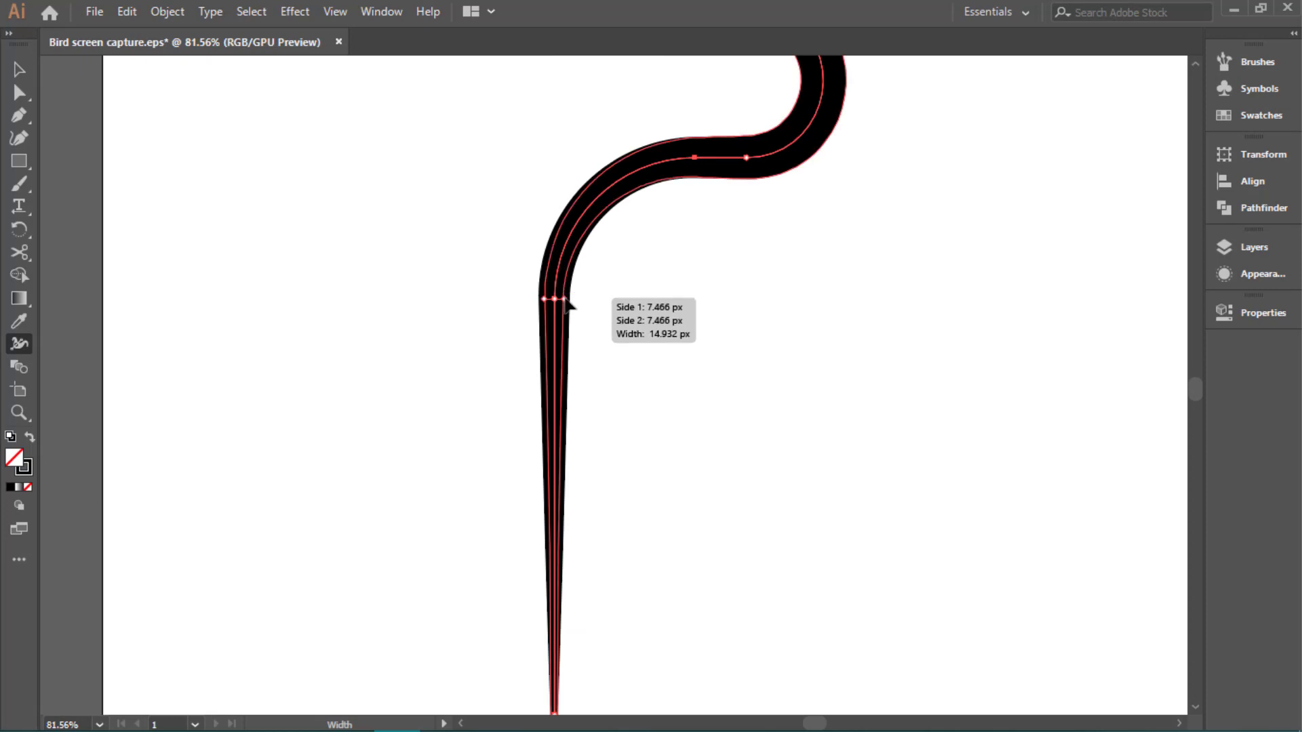
pyautogui.moveTo(566, 446); pyautogui.dragTo(561, 465)
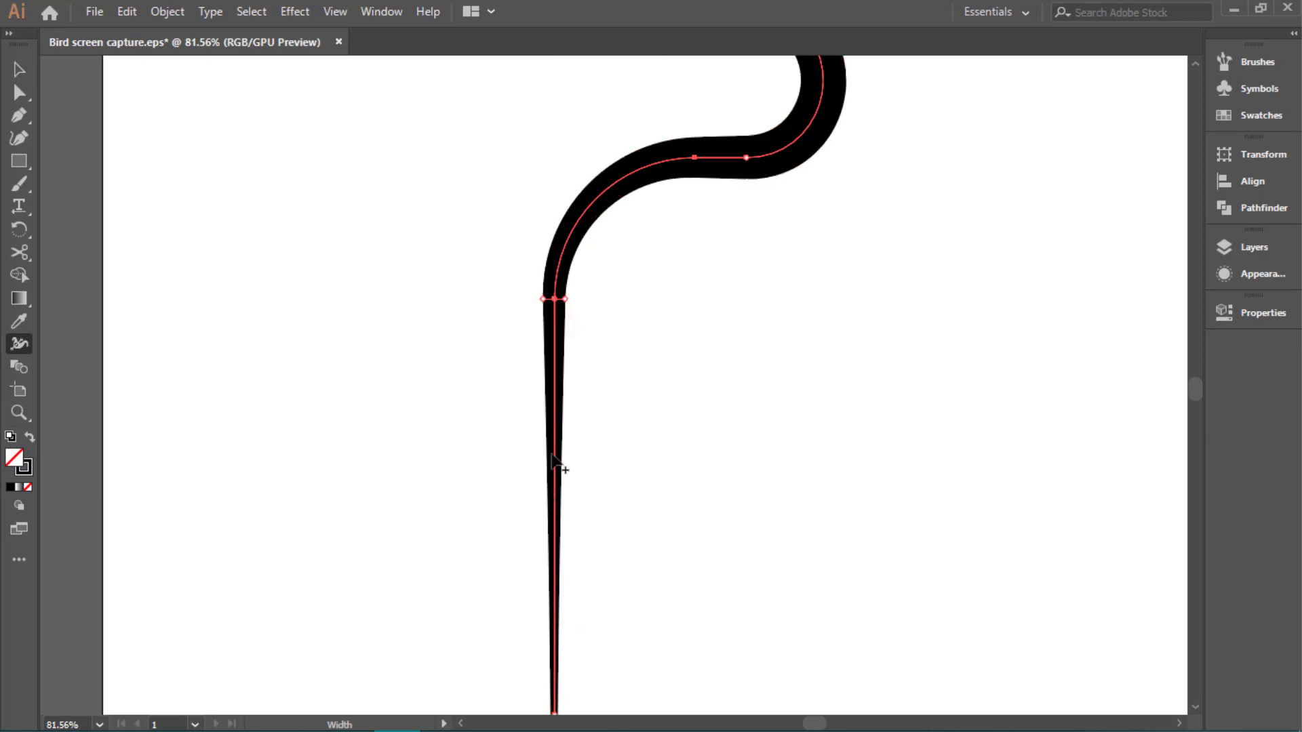
pyautogui.scroll(-1, 562, 448)
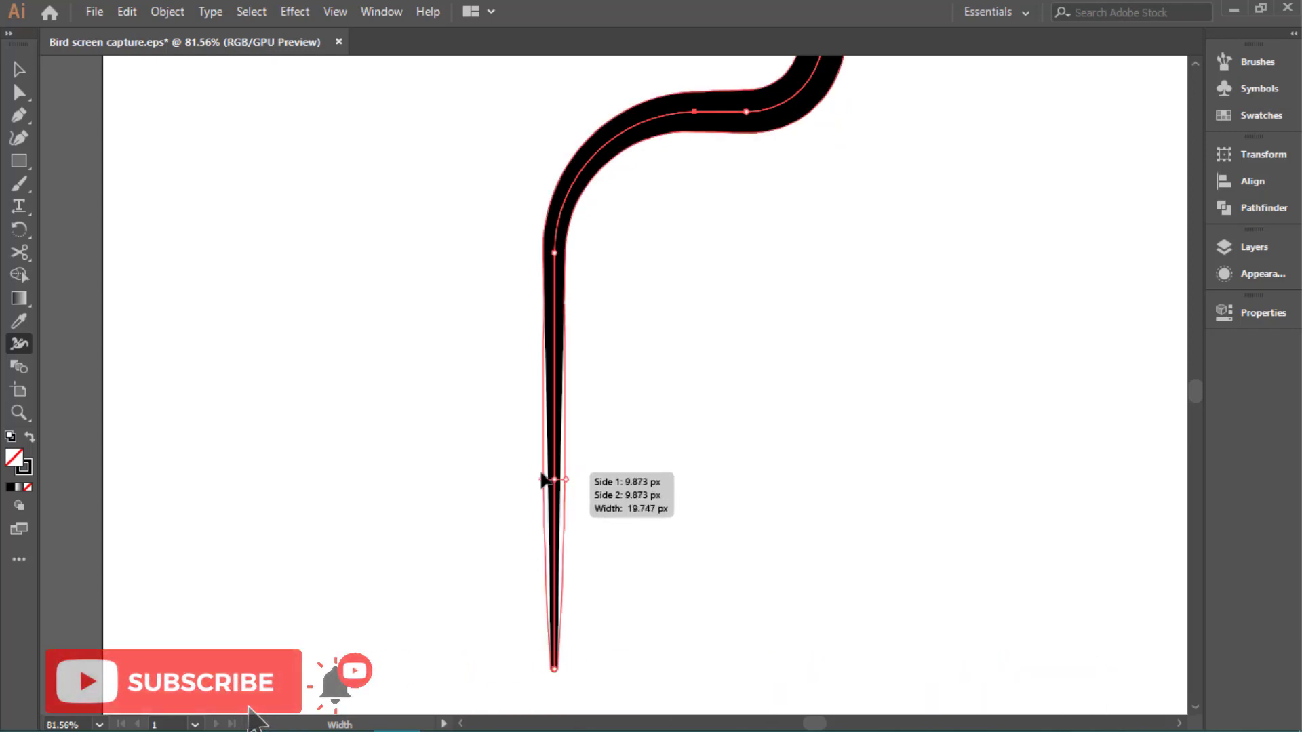
pyautogui.moveTo(546, 480); pyautogui.dragTo(587, 366)
pyautogui.hotkey('ctrl', 'space')
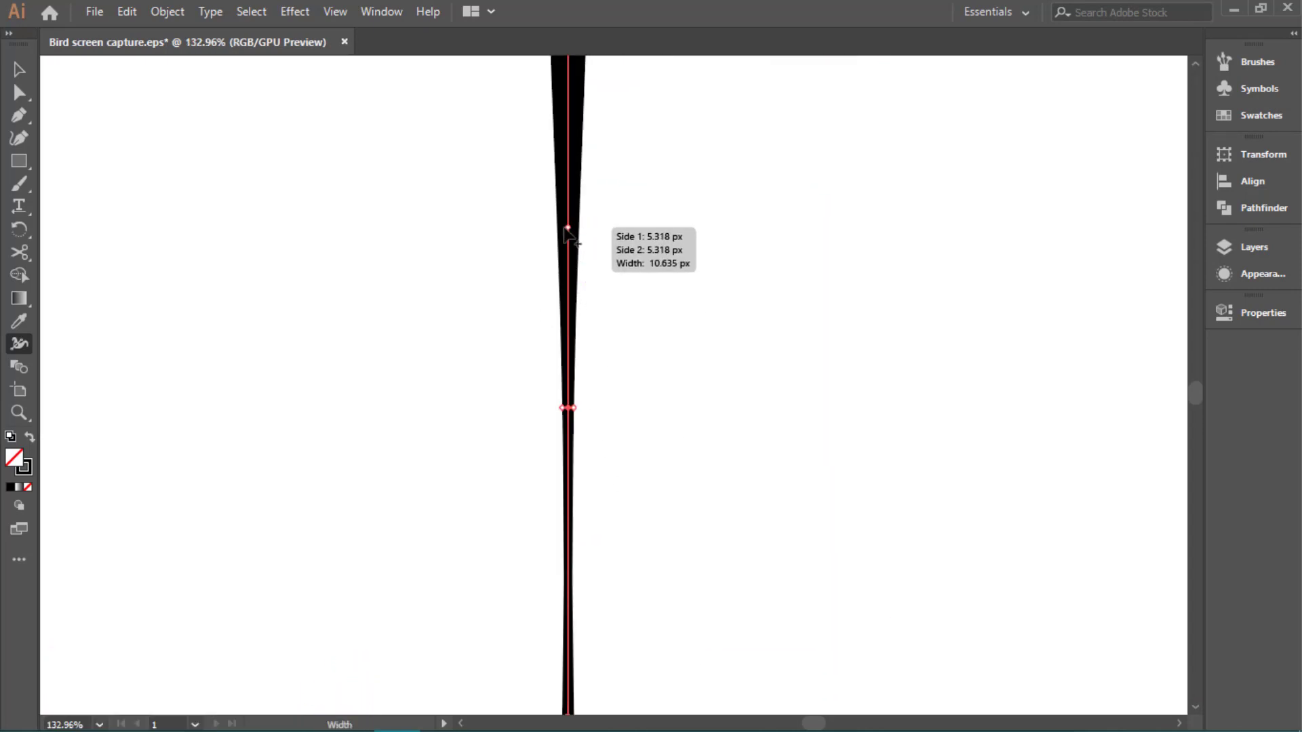
pyautogui.moveTo(571, 228); pyautogui.dragTo(578, 233)
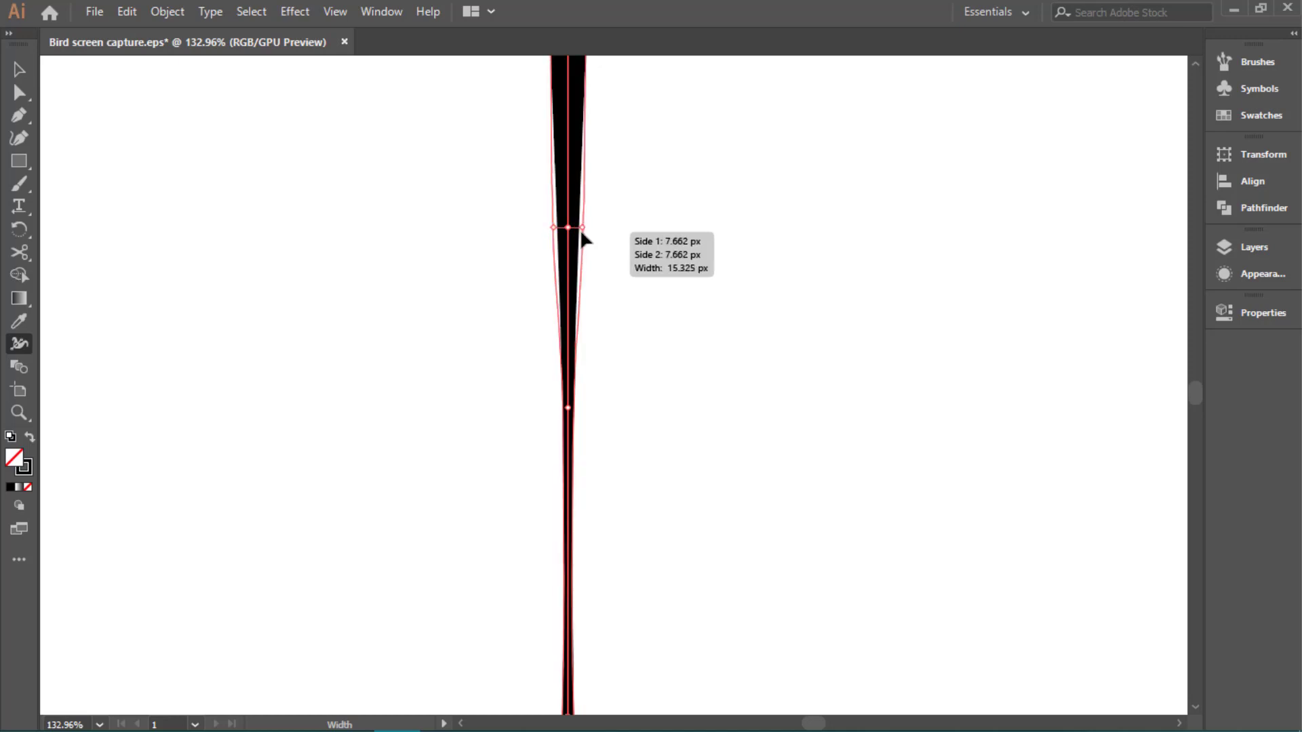
pyautogui.moveTo(569, 178); pyautogui.dragTo(582, 183)
pyautogui.moveTo(552, 366); pyautogui.dragTo(242, 313)
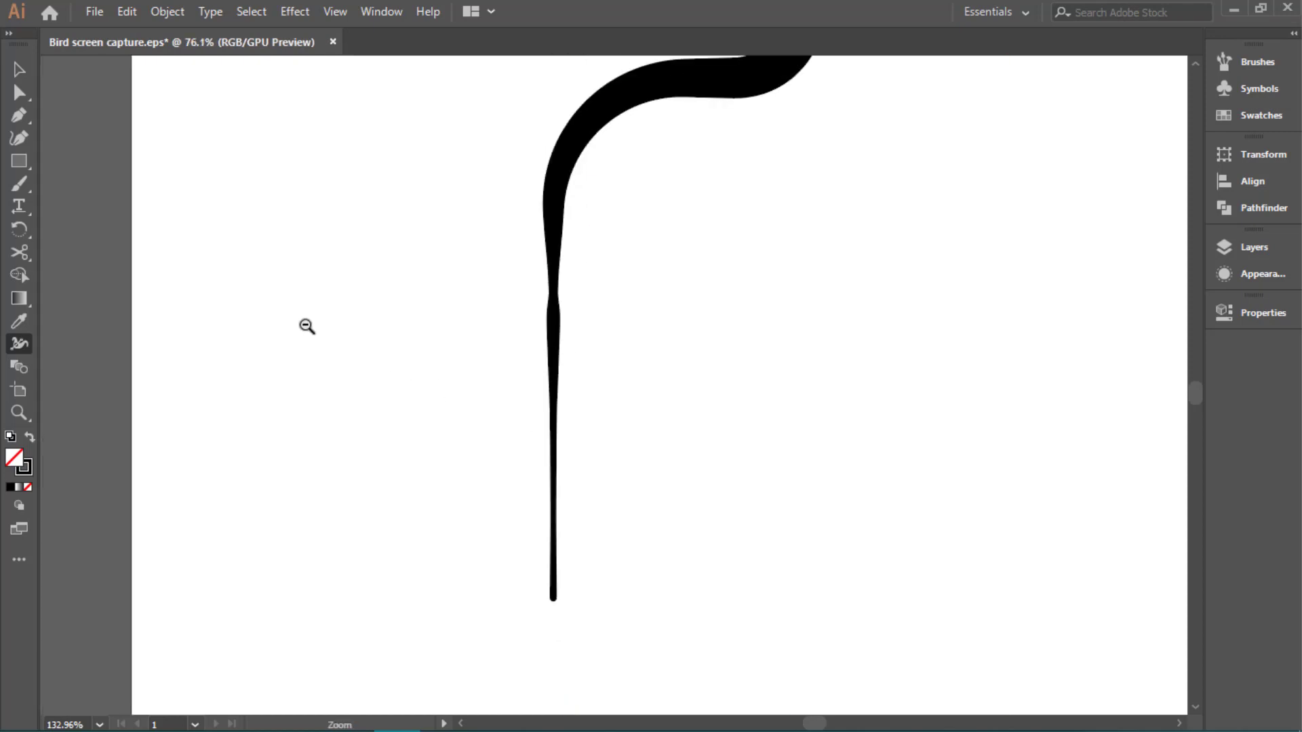
pyautogui.click(19, 69)
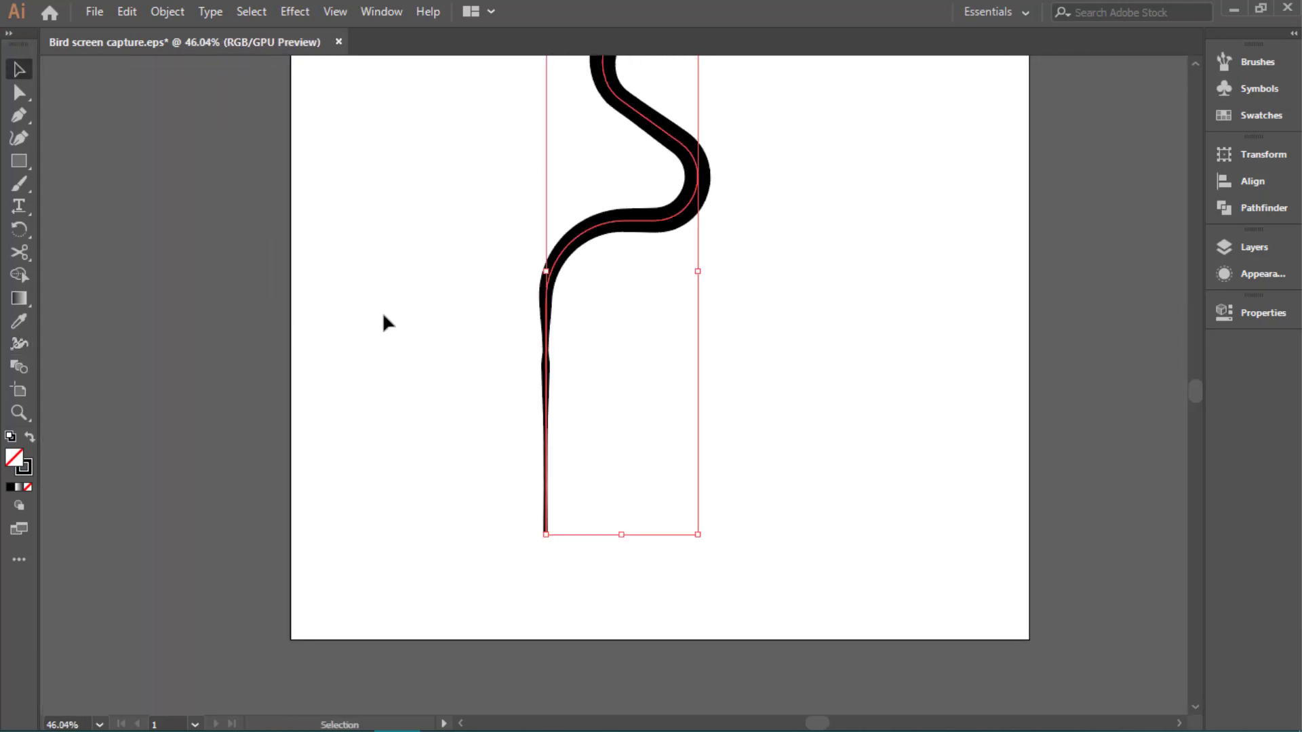
pyautogui.click(377, 308)
pyautogui.scroll(1, 433, 434)
pyautogui.scroll(2, 461, 488)
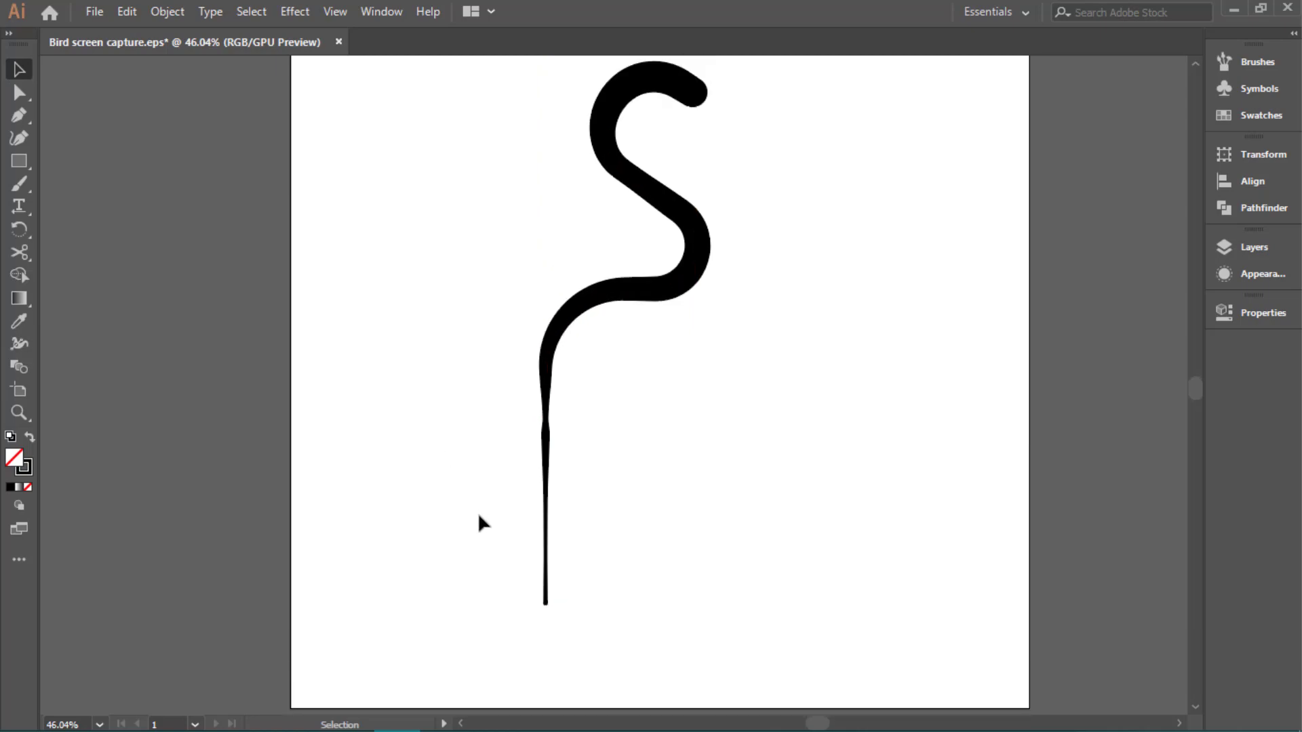
# Recolour the S-shaped stroke from black to a flamingo pink via the Color Picker
pyautogui.scroll(1, 483, 514)
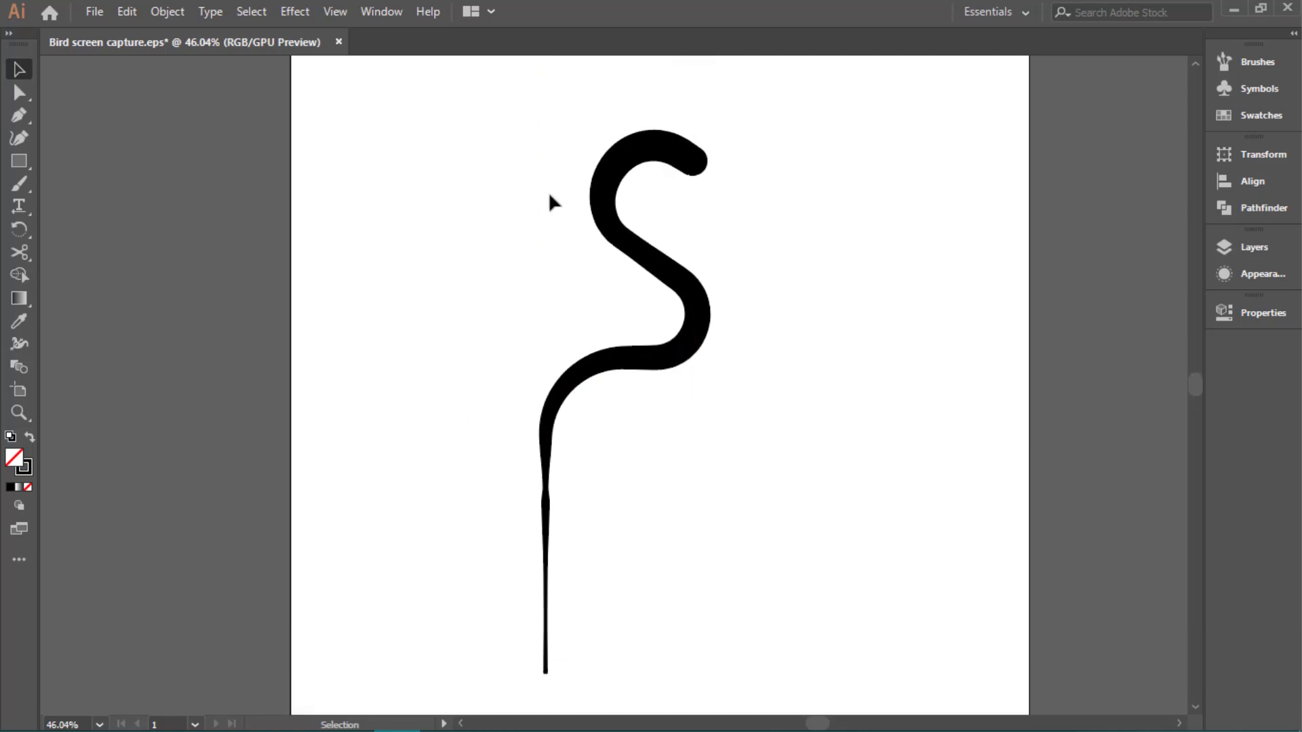
pyautogui.moveTo(800, 157); pyautogui.dragTo(912, 174)
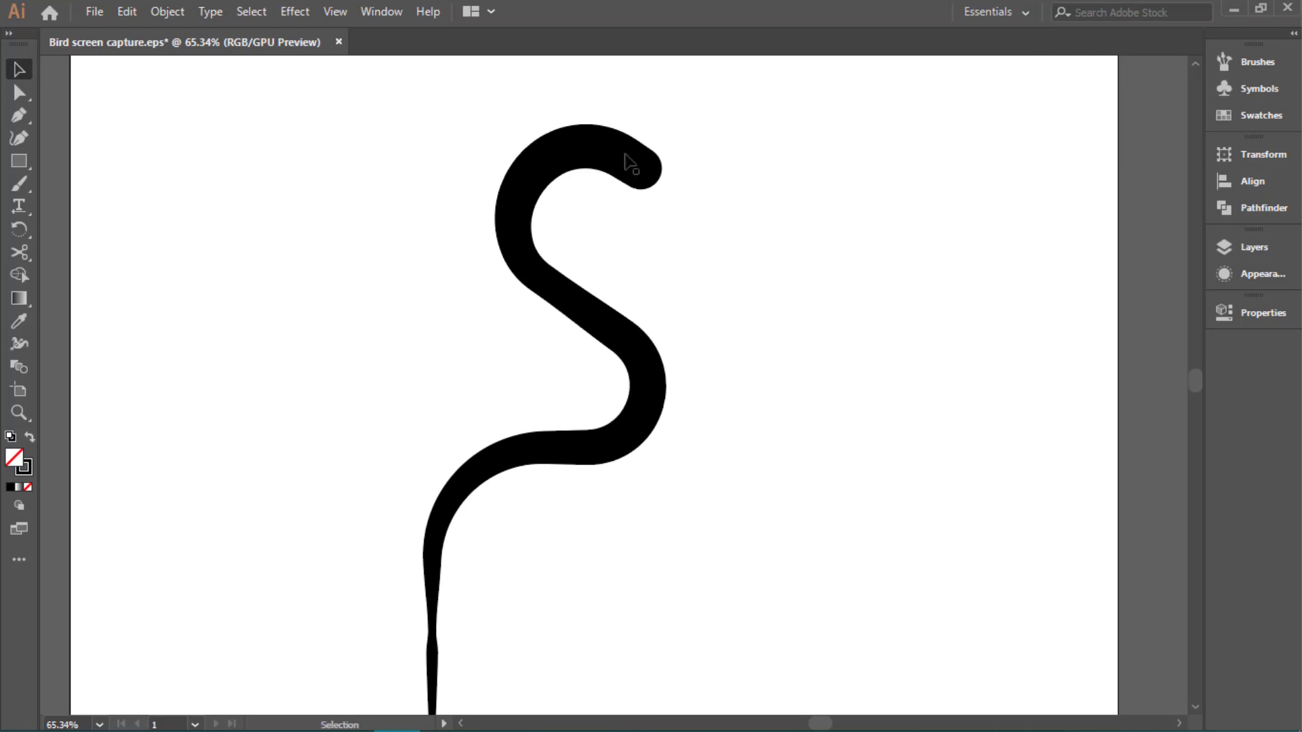
pyautogui.click(625, 155)
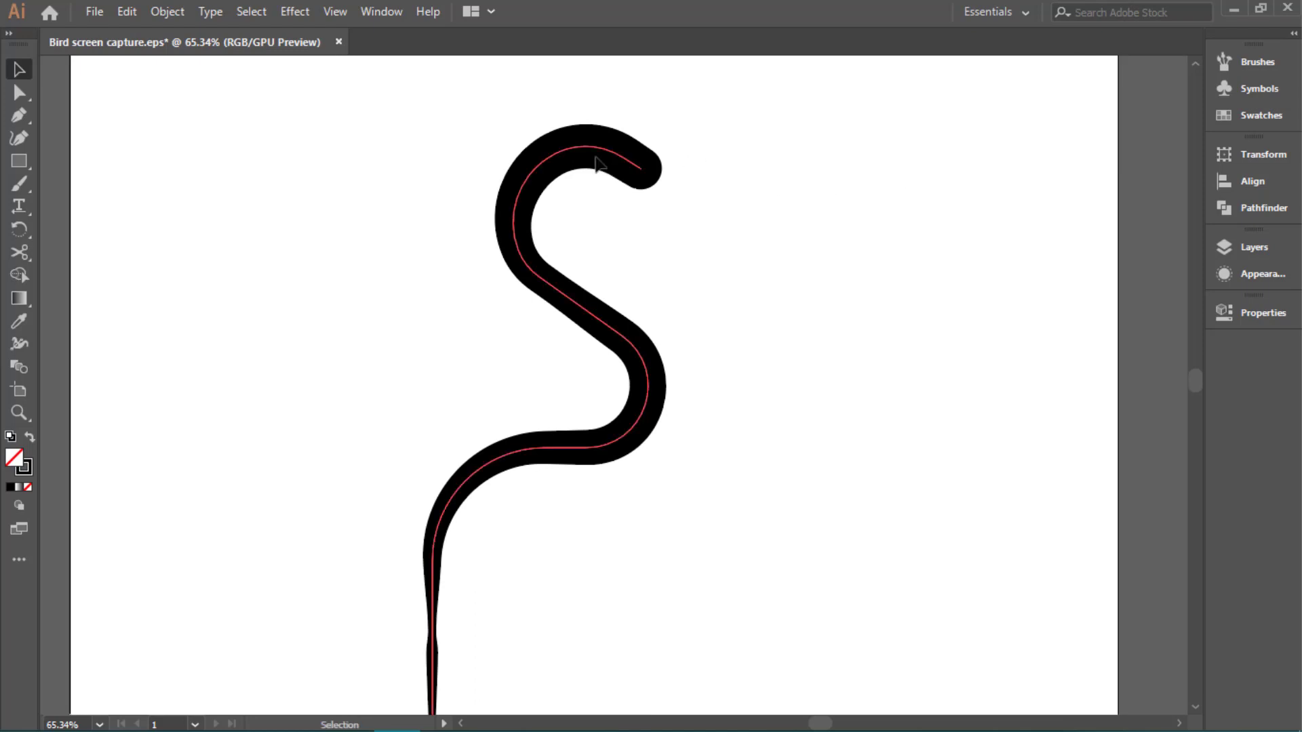
pyautogui.click(29, 465)
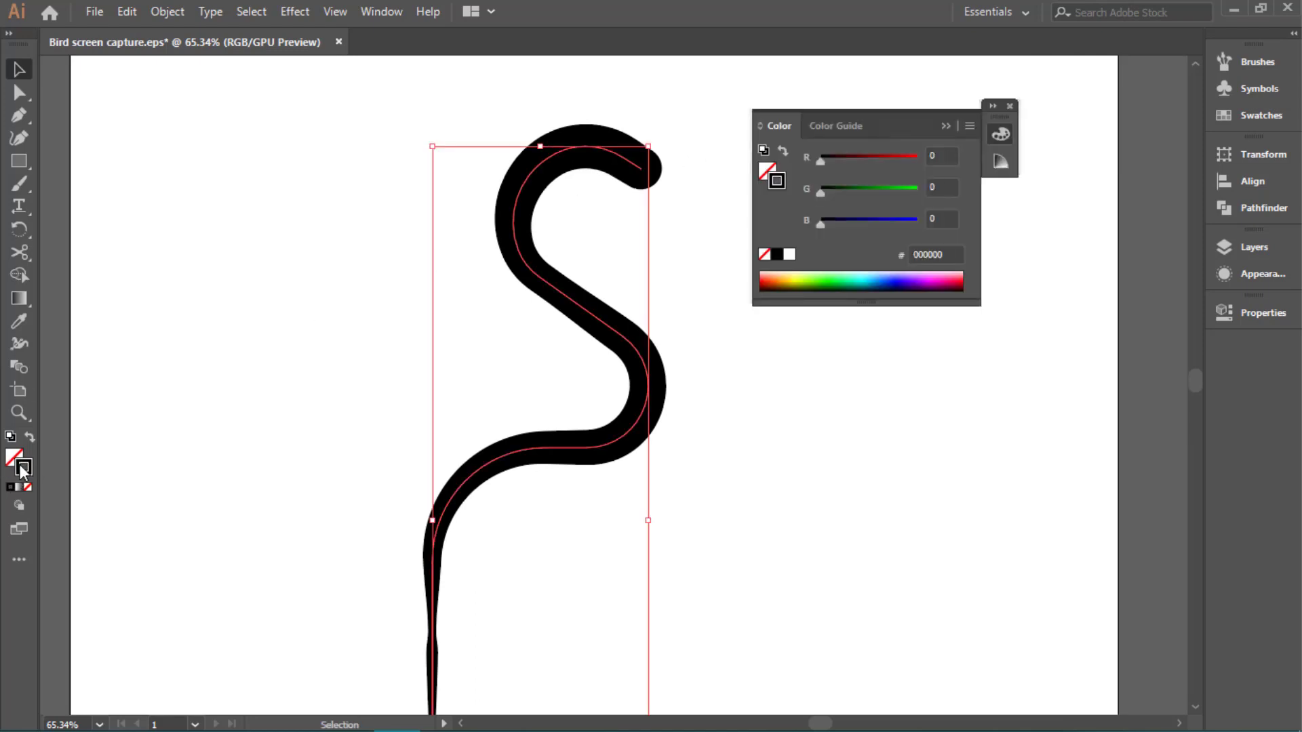
pyautogui.doubleClick(24, 467)
pyautogui.moveTo(981, 360); pyautogui.dragTo(938, 350)
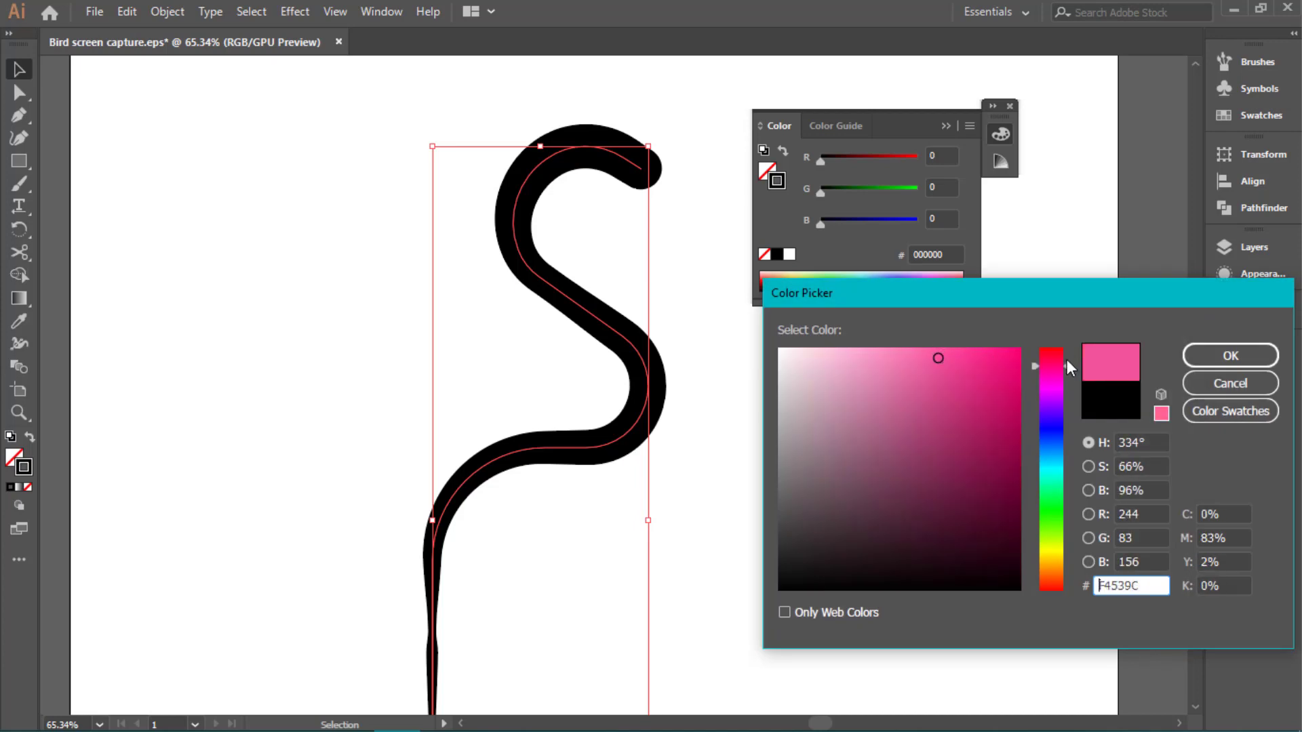
pyautogui.click(1241, 355)
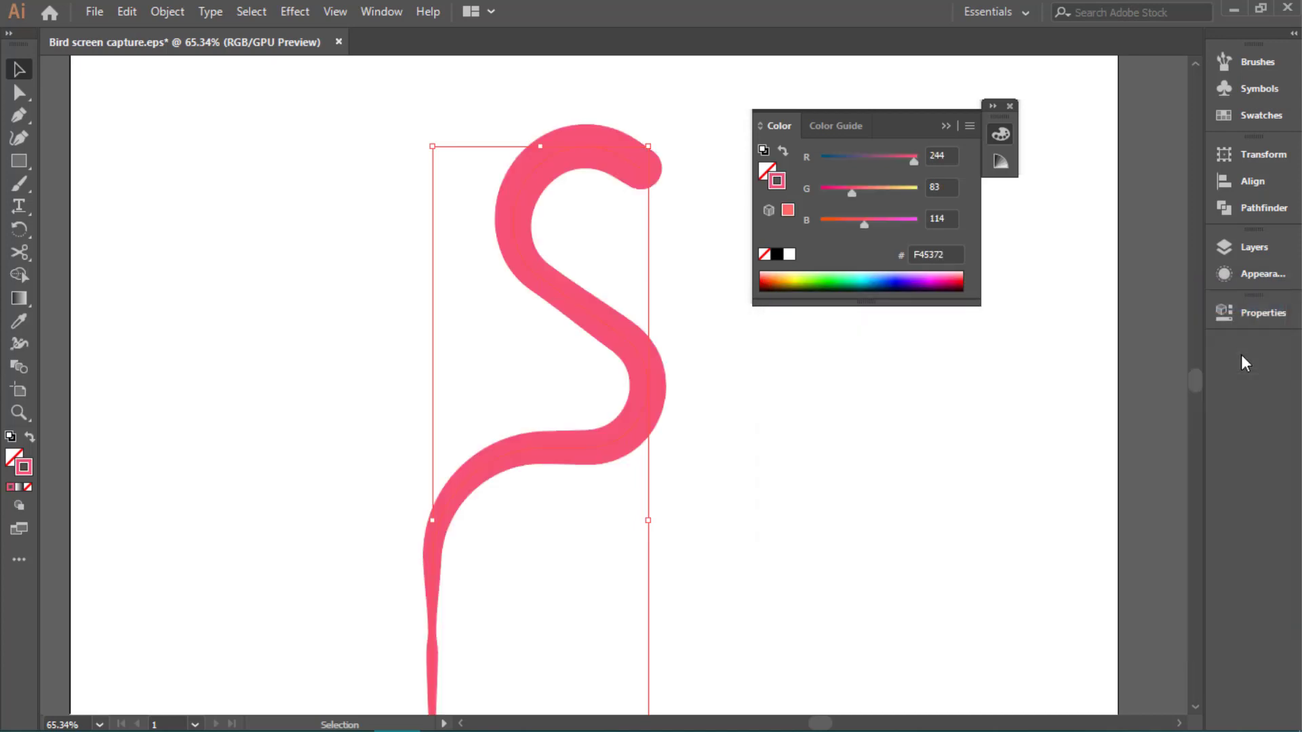
pyautogui.click(1009, 106)
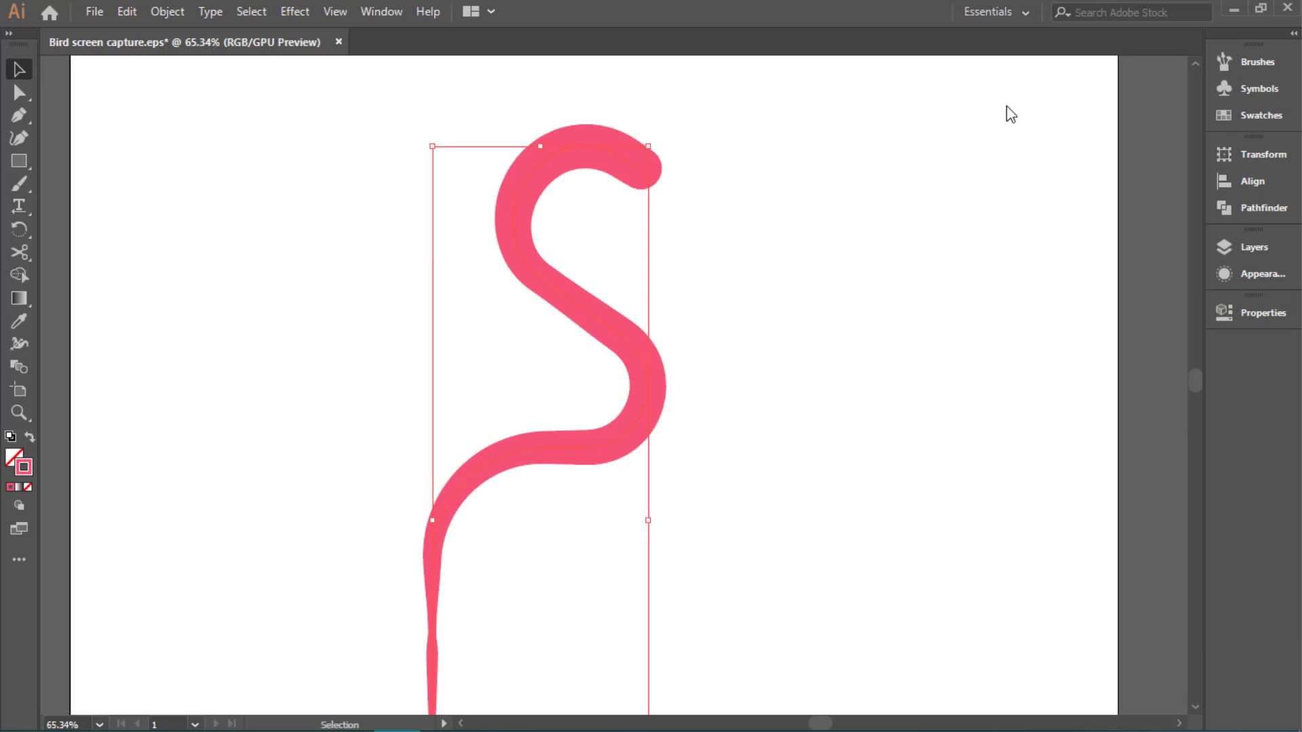
pyautogui.click(302, 281)
pyautogui.keyDown('ctrl'); pyautogui.keyDown('alt'); pyautogui.click(289, 281); pyautogui.keyUp('alt'); pyautogui.keyUp('ctrl')
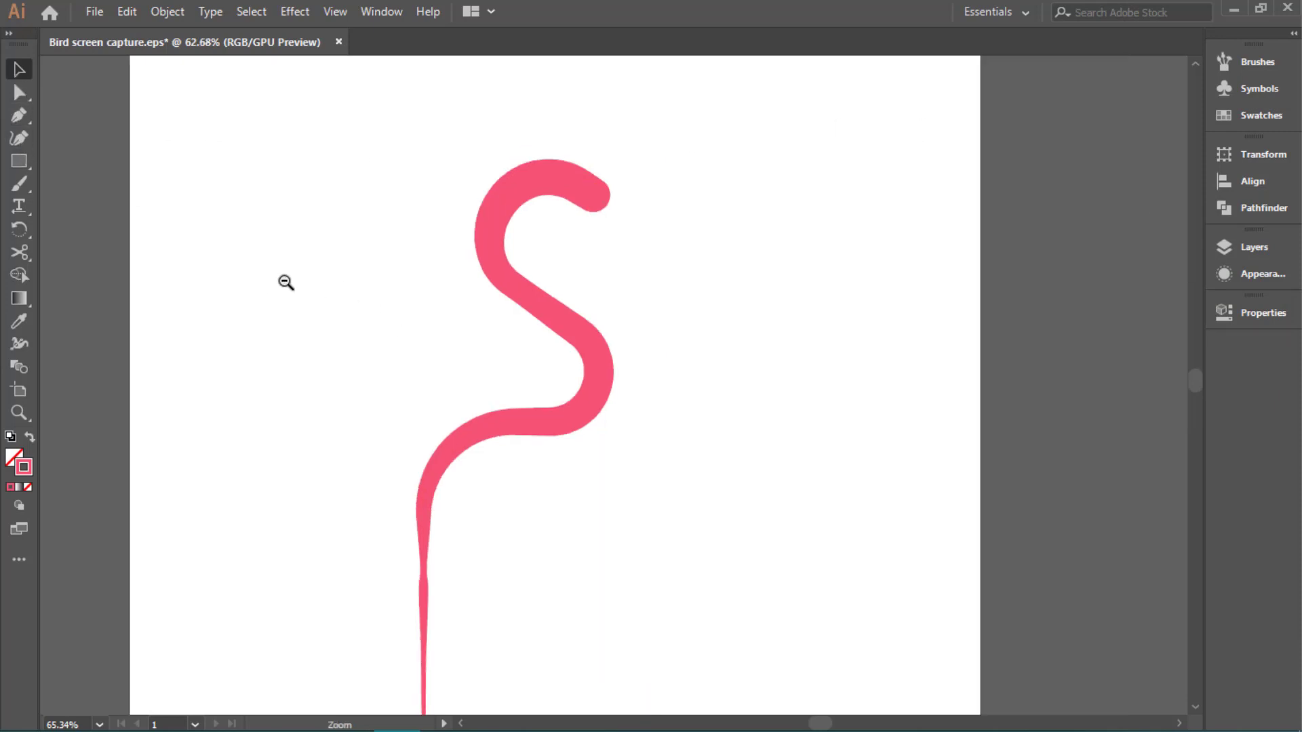
pyautogui.keyDown('ctrl'); pyautogui.click(577, 177); pyautogui.keyUp('ctrl')
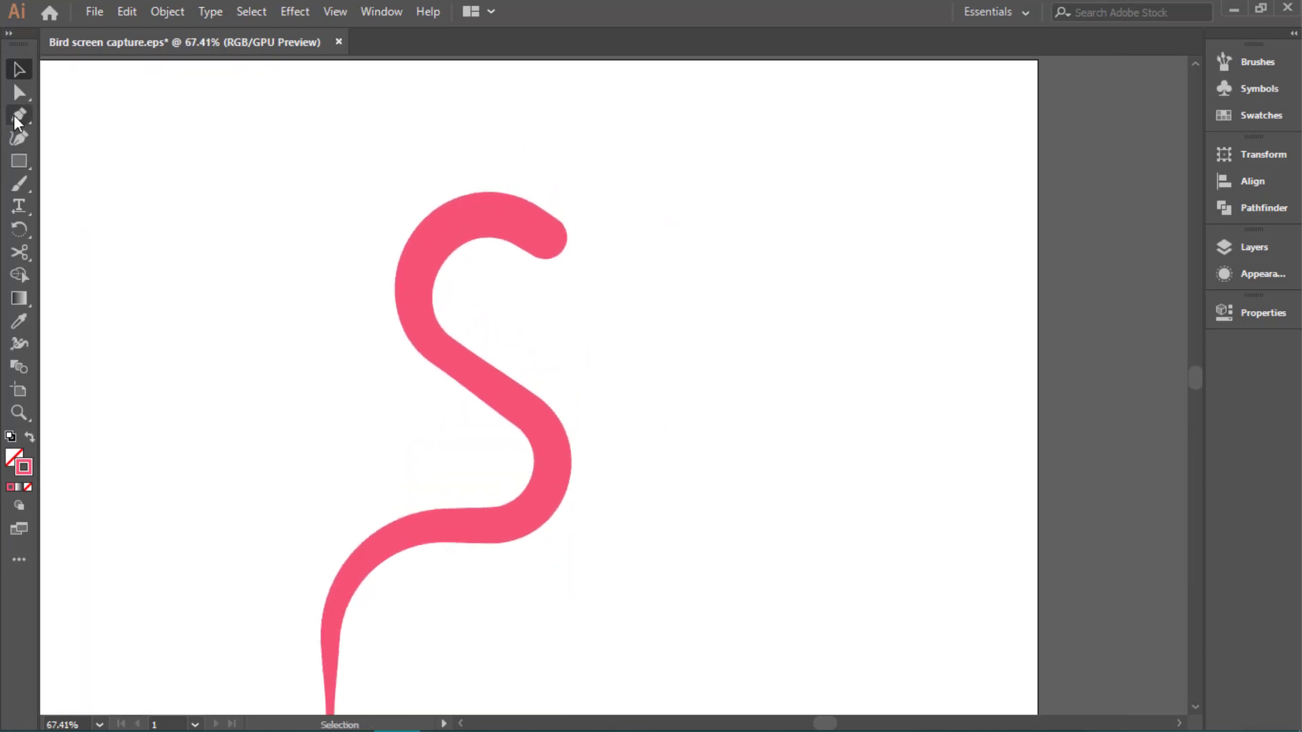
# Choose the Pen tool with a black stroke and zoom in on the neck's end
pyautogui.click(16, 115)
pyautogui.click(10, 487)
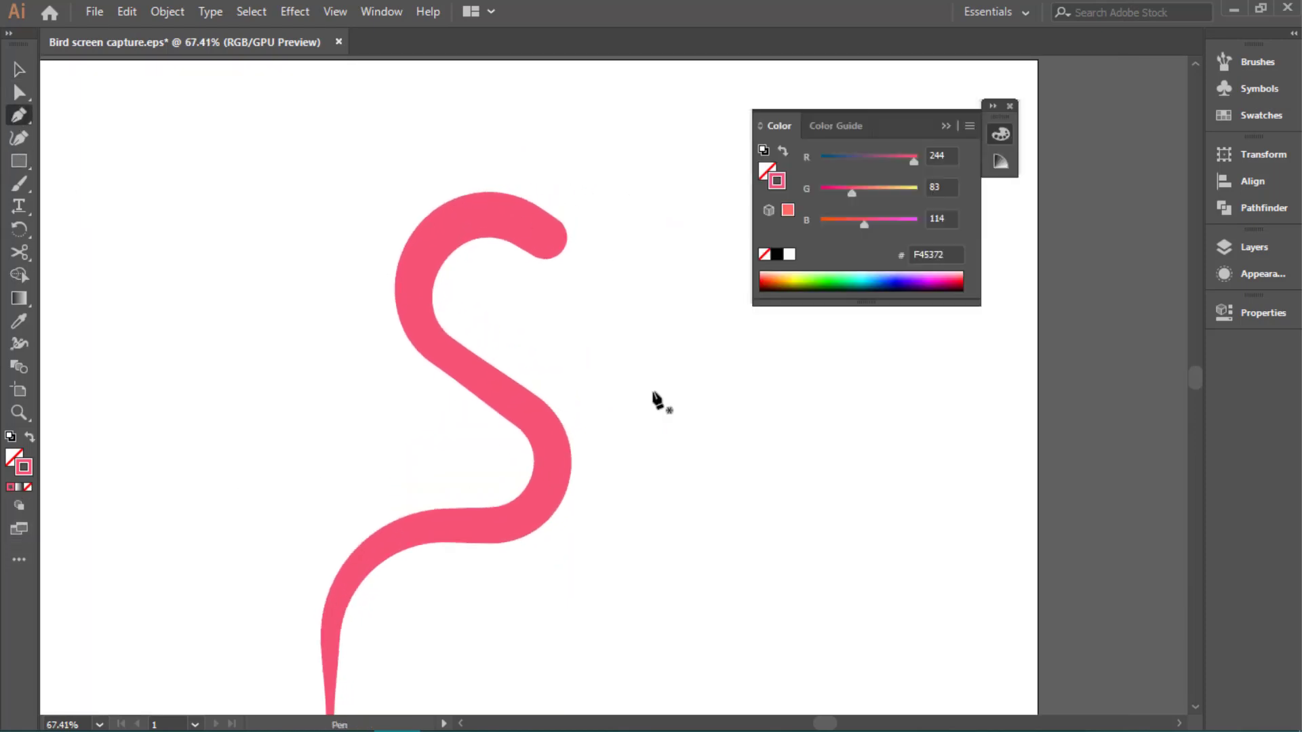
pyautogui.click(776, 254)
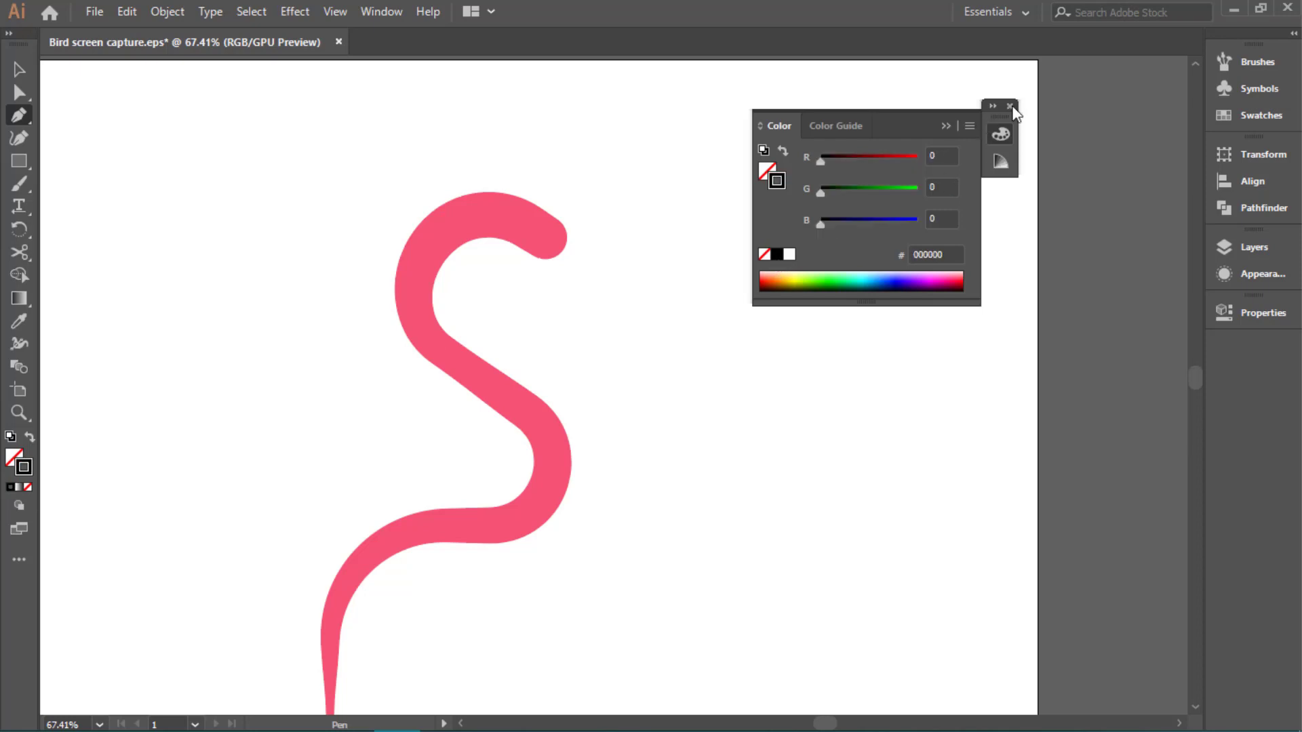
pyautogui.click(1009, 106)
pyautogui.click(565, 206)
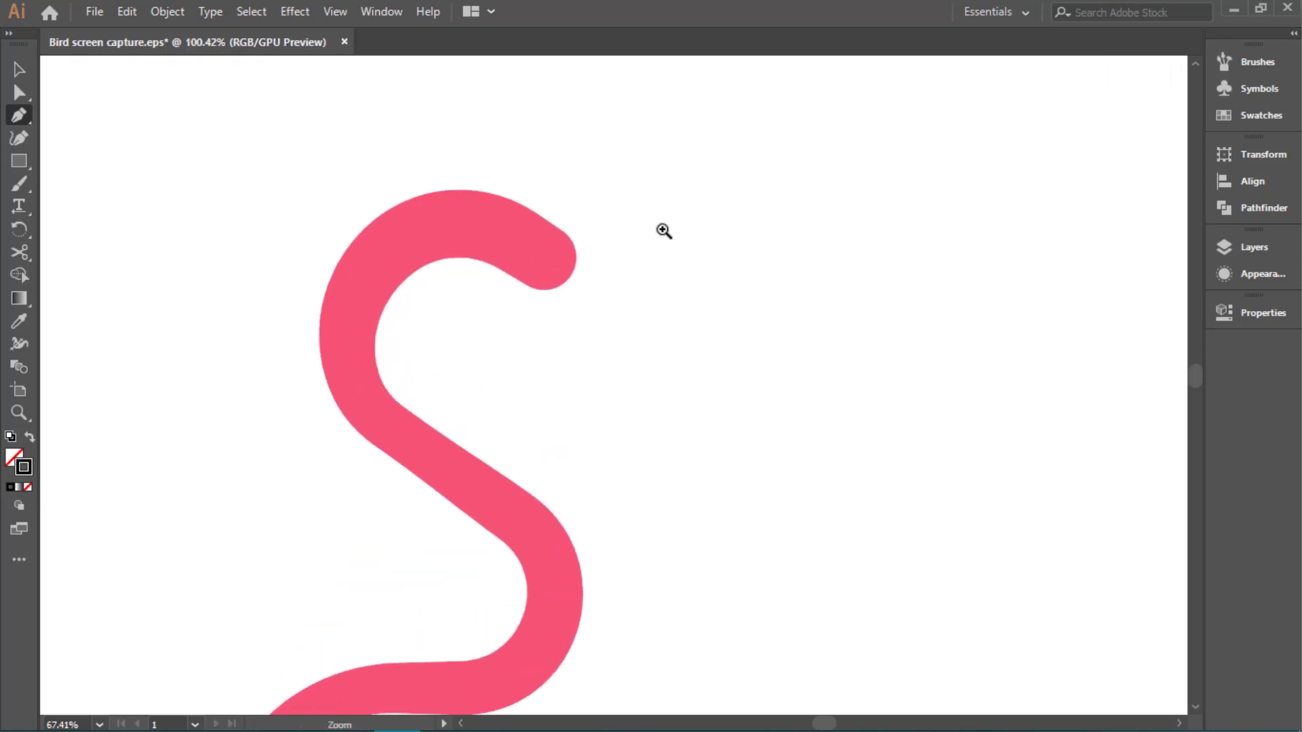
# Draw the beak's curved top edge down to a sharp tip and its underside back to the head
pyautogui.click(563, 233)
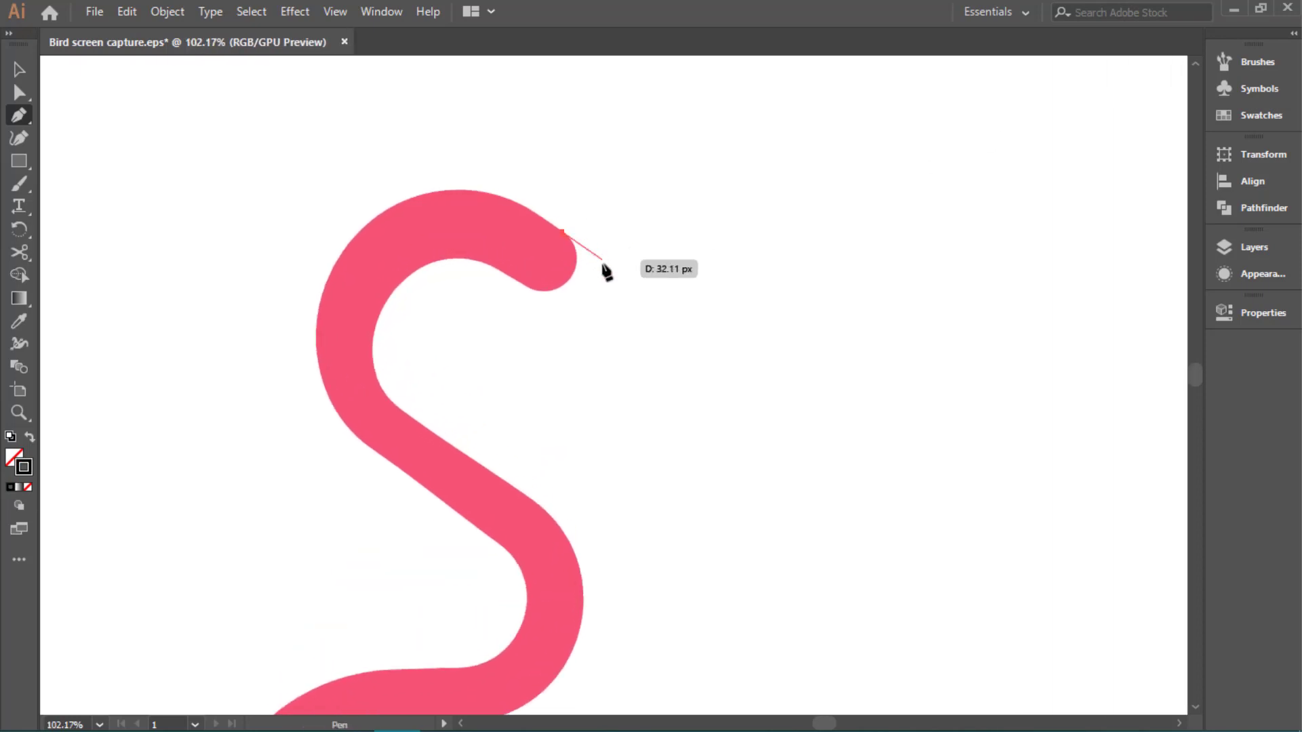
pyautogui.moveTo(650, 394); pyautogui.dragTo(604, 490)
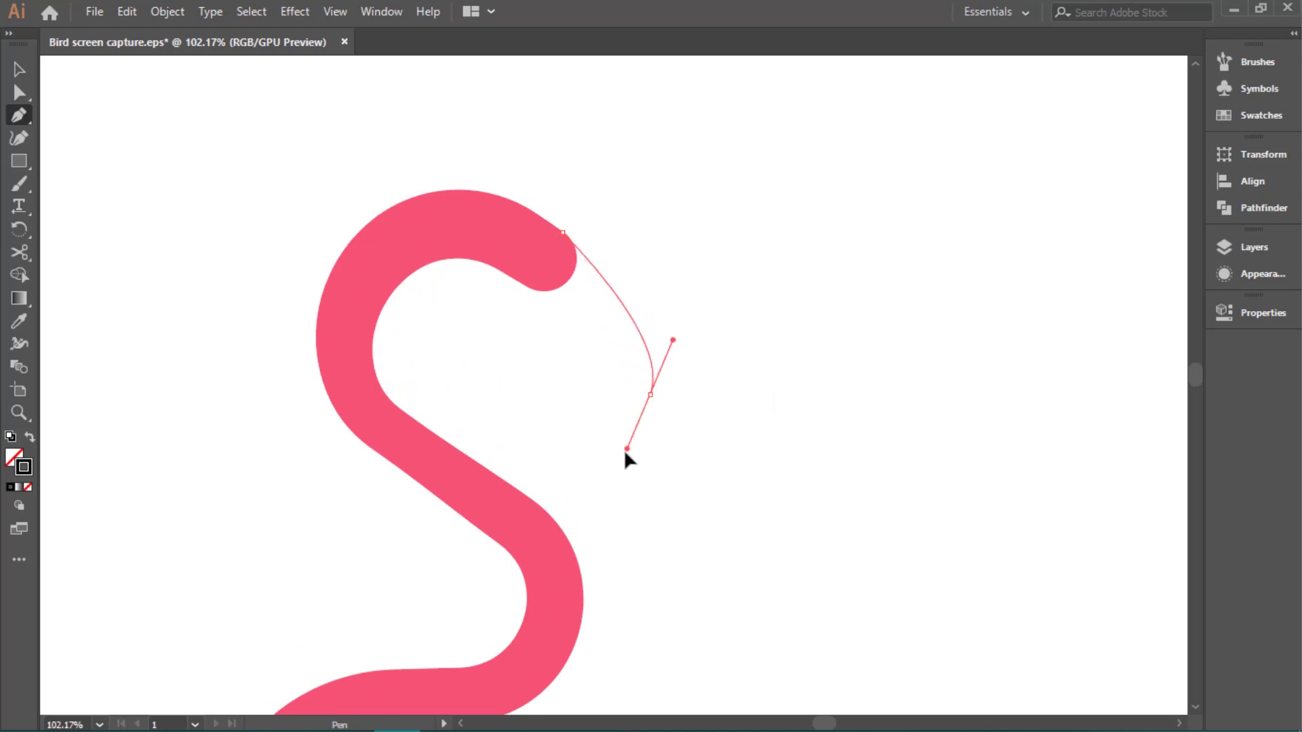
pyautogui.click(651, 393)
pyautogui.moveTo(651, 393); pyautogui.dragTo(640, 361)
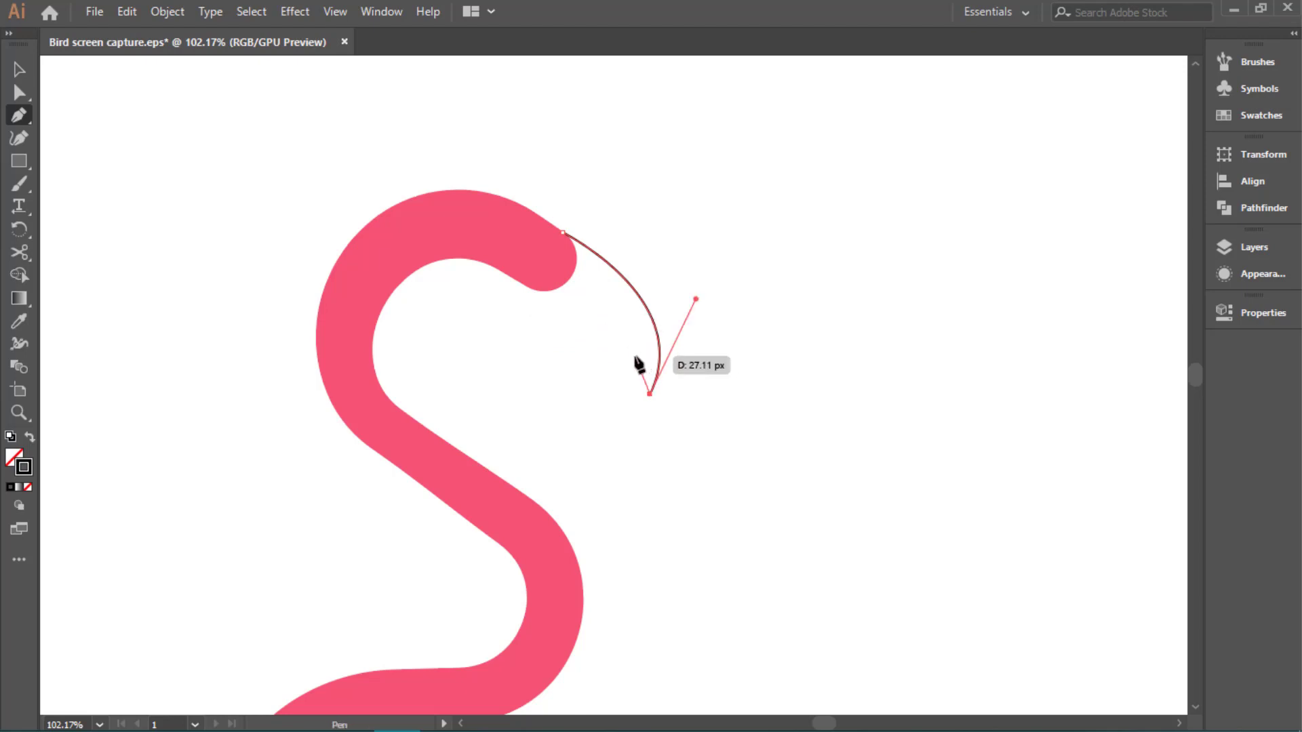
pyautogui.moveTo(576, 315); pyautogui.dragTo(609, 339)
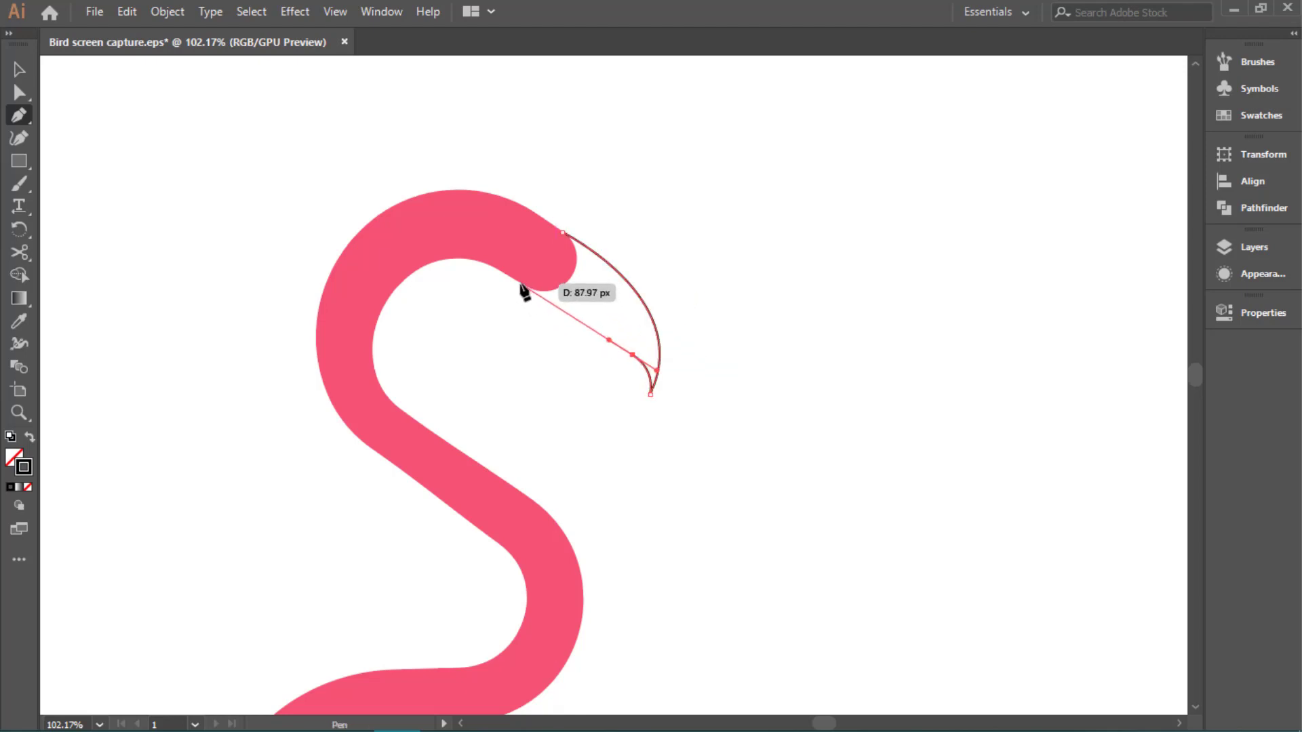
pyautogui.moveTo(520, 284); pyautogui.dragTo(505, 274)
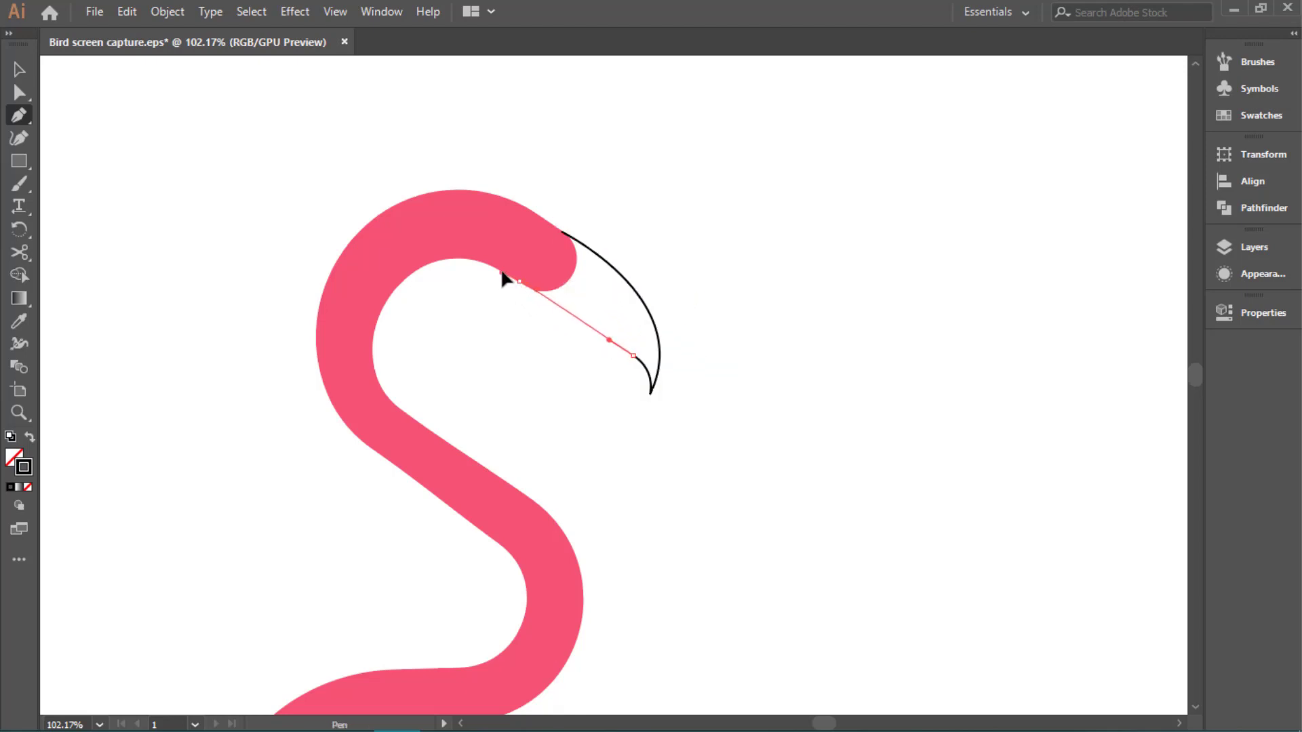
# Continue the path across the head as the beak's curved base and close the beak shape
pyautogui.click(519, 282)
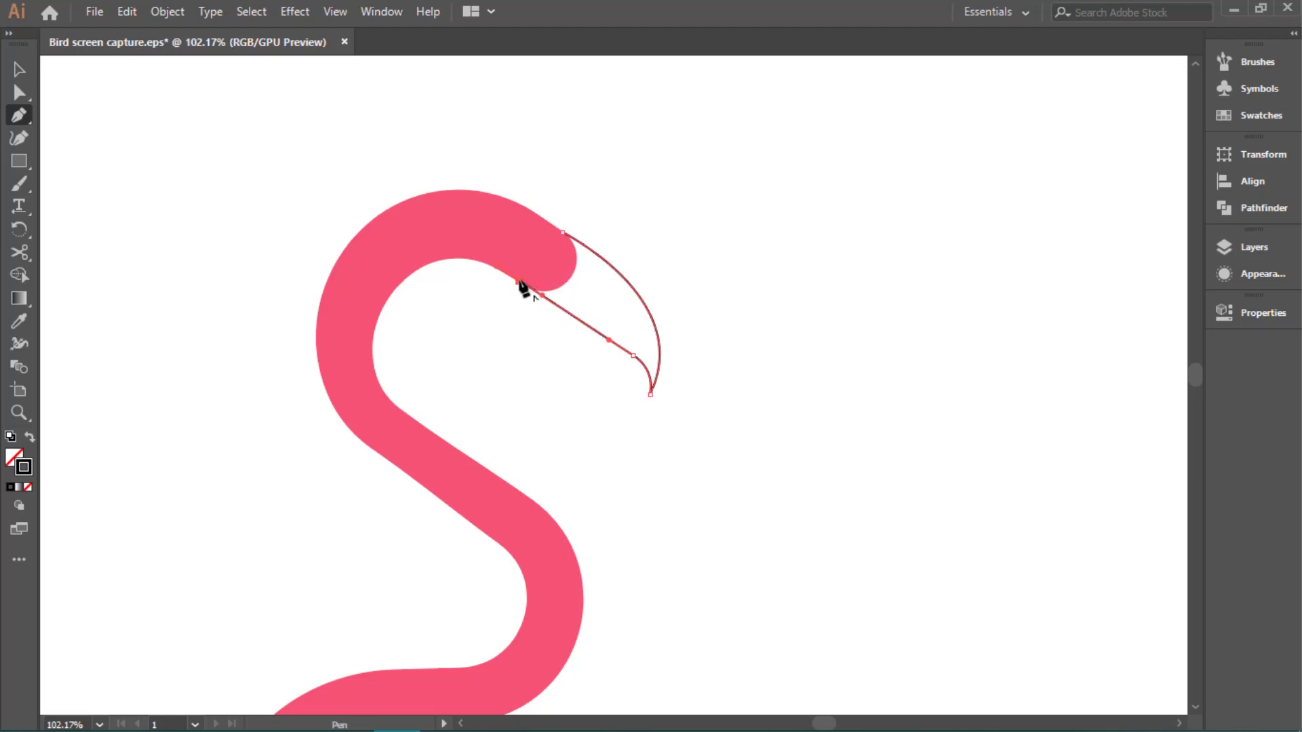
pyautogui.moveTo(520, 284); pyautogui.dragTo(555, 261)
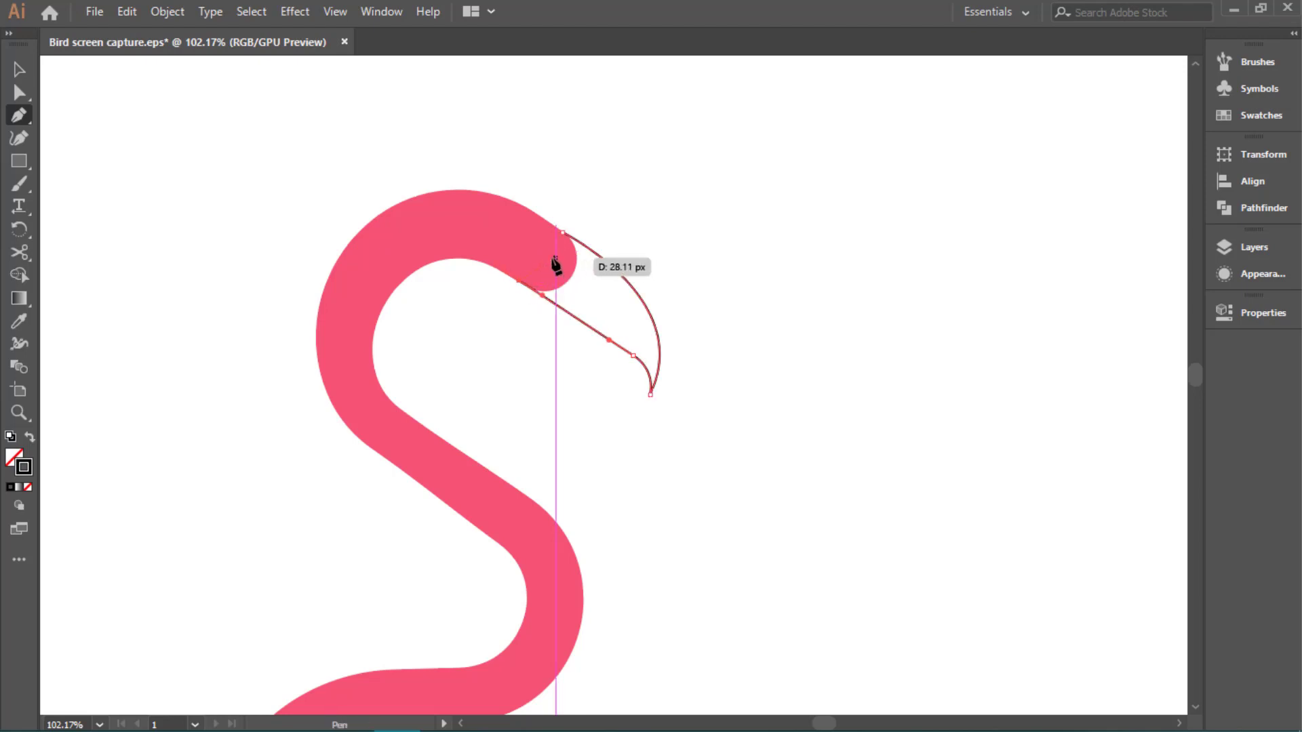
pyautogui.scroll(5, 542, 278)
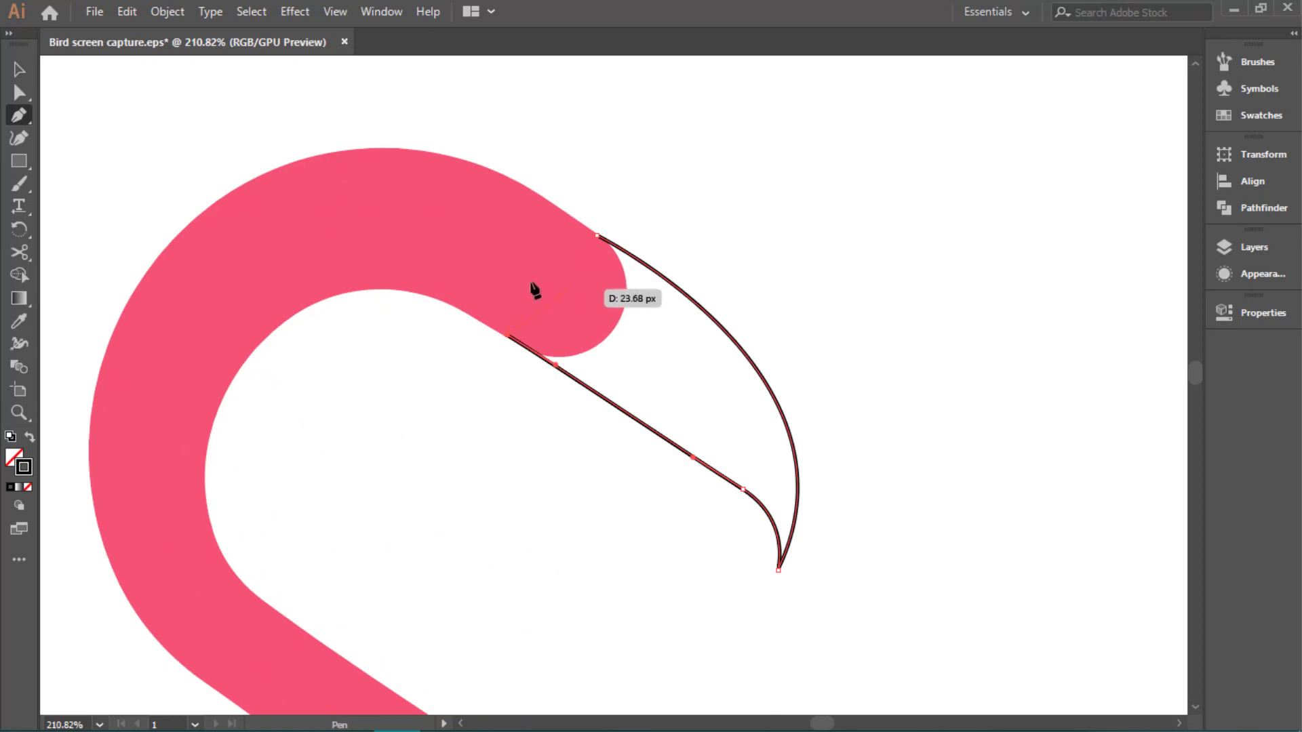
pyautogui.moveTo(551, 285)
pyautogui.mouseDown()
pyautogui.moveTo(563, 293)
pyautogui.moveTo(508, 265)
pyautogui.mouseUp()
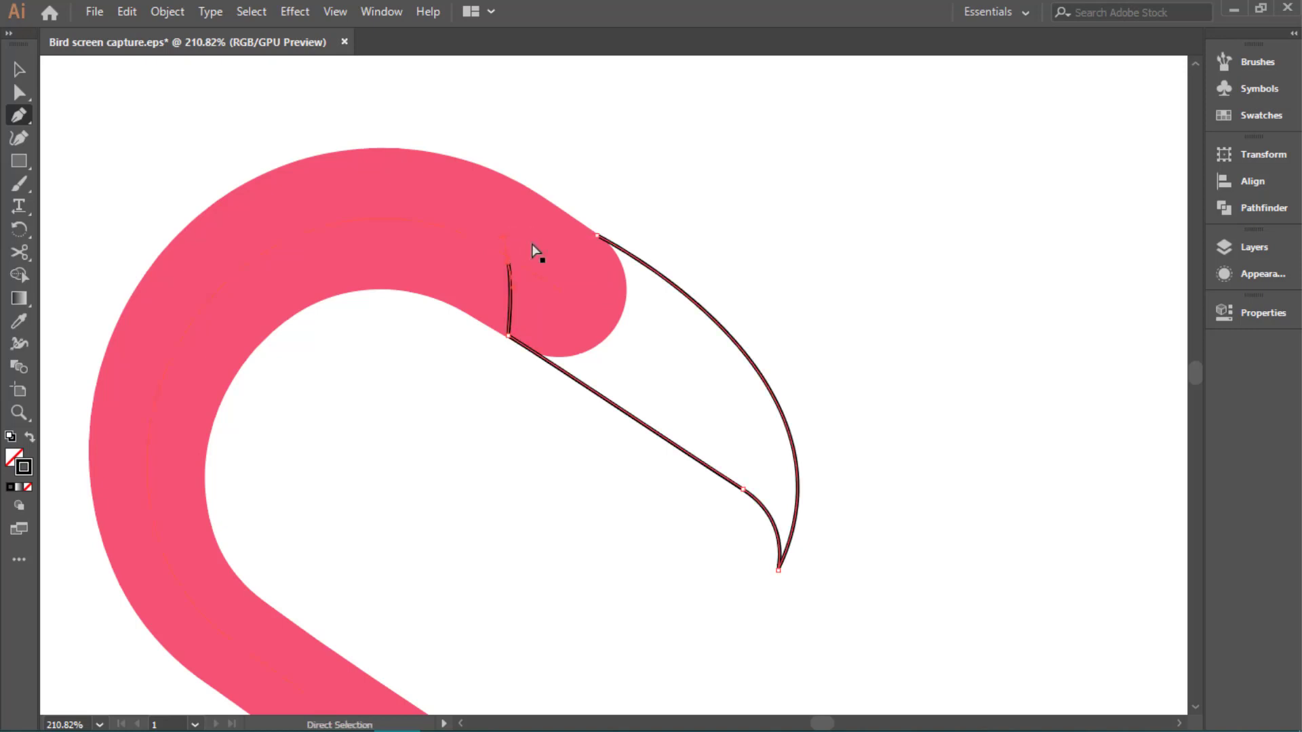
pyautogui.moveTo(503, 239); pyautogui.dragTo(523, 216)
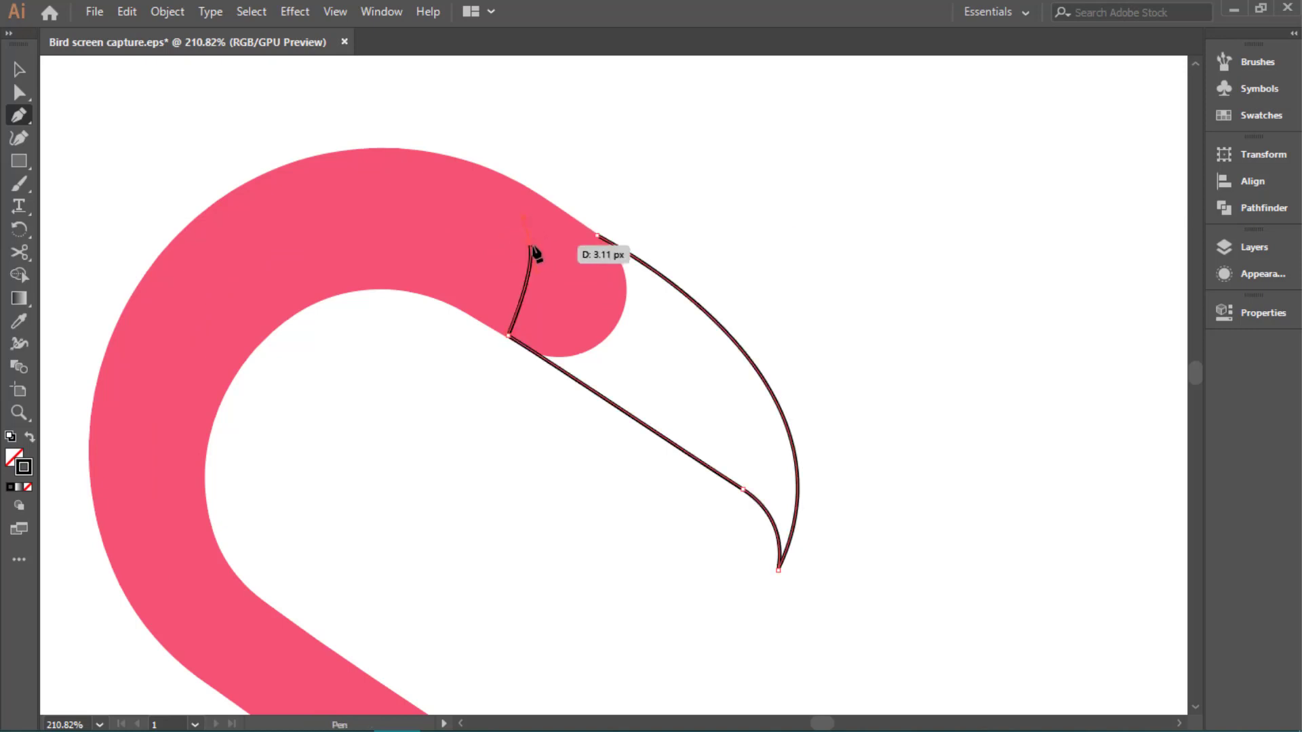
pyautogui.click(597, 236)
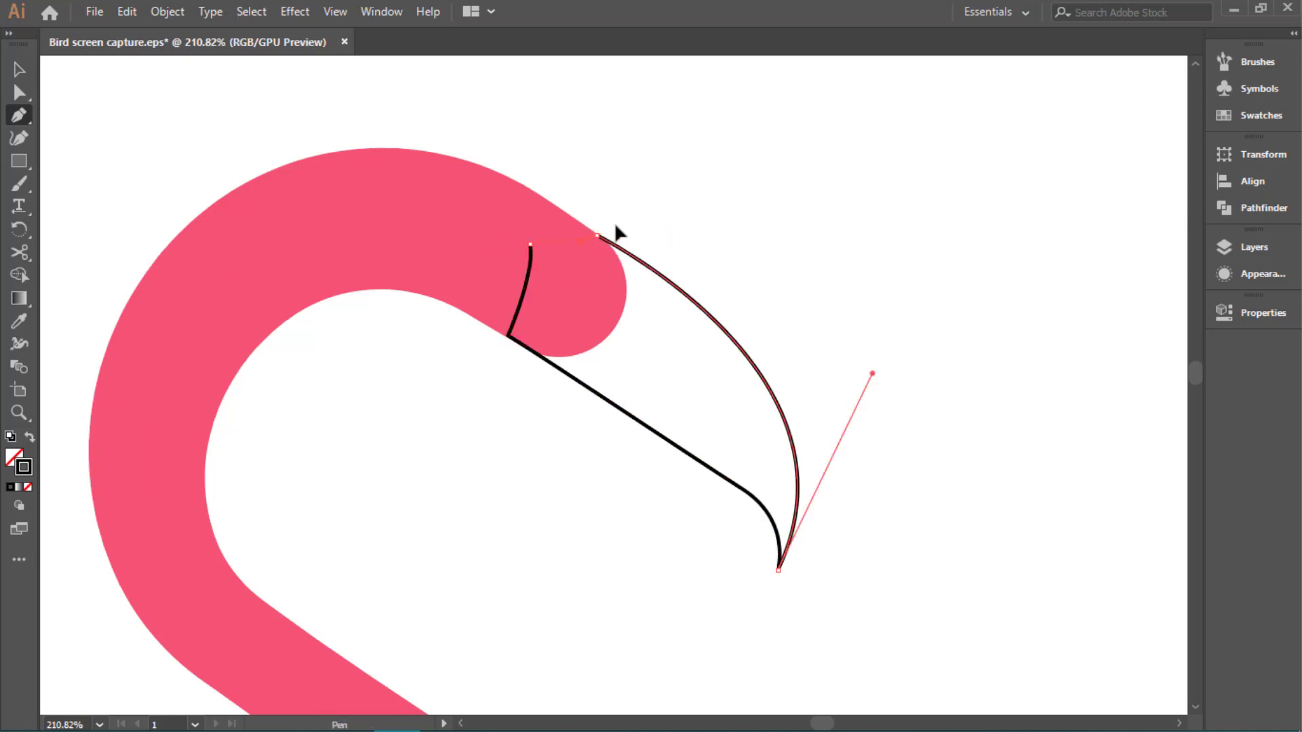
pyautogui.scroll(-3, 590, 270)
pyautogui.scroll(-4, 398, 227)
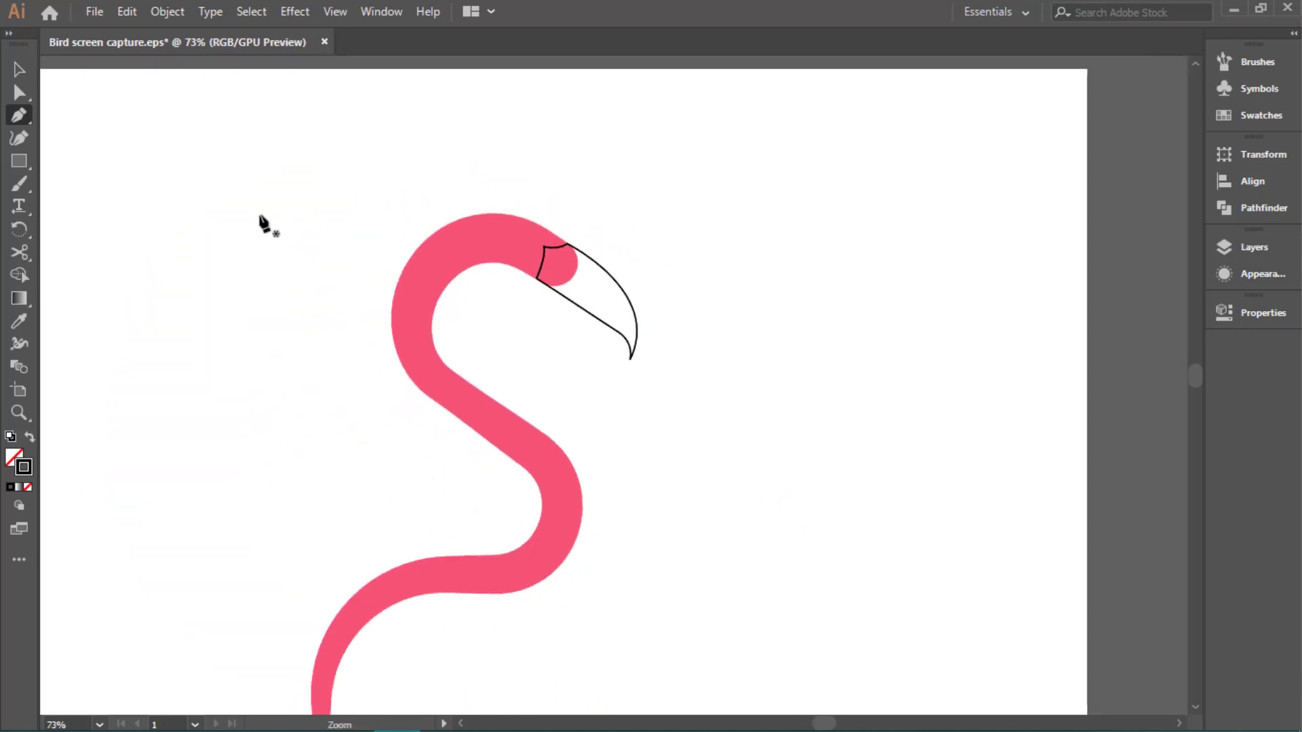
# Give the selected beak a solid black fill and a white stroke
pyautogui.click(19, 69)
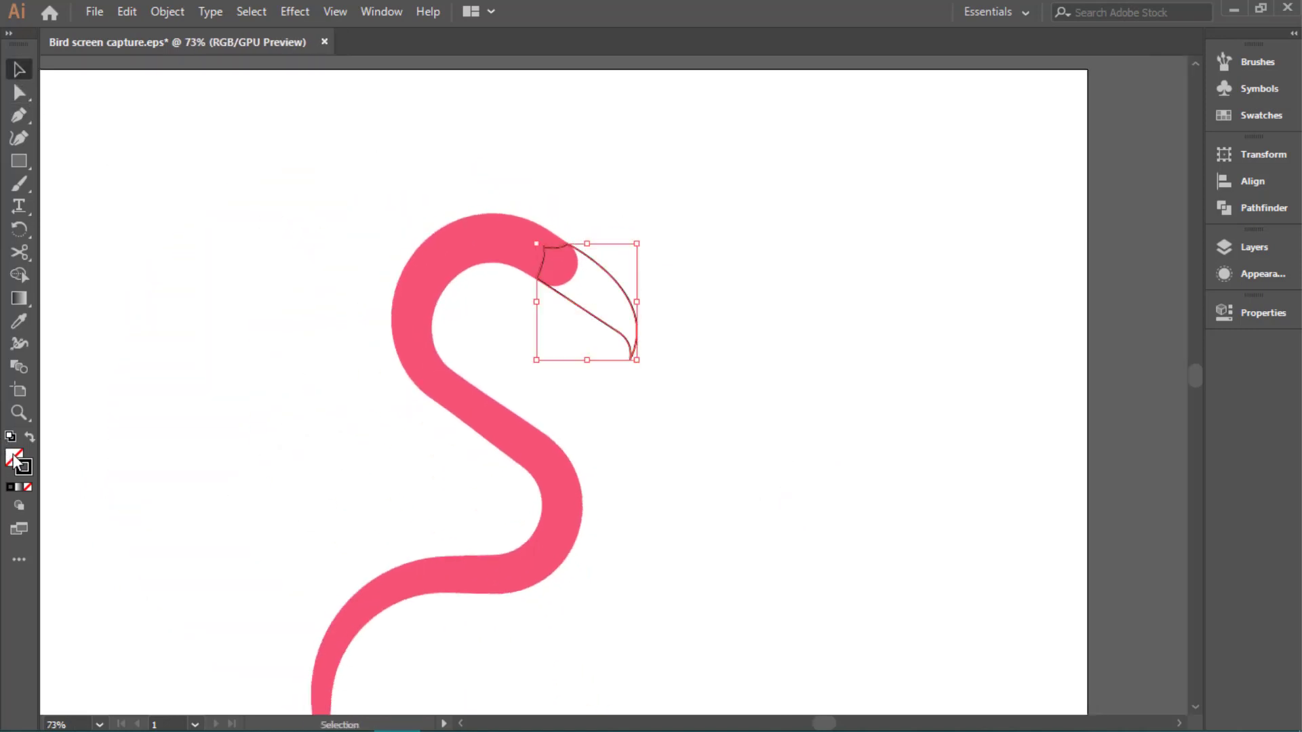
pyautogui.click(10, 487)
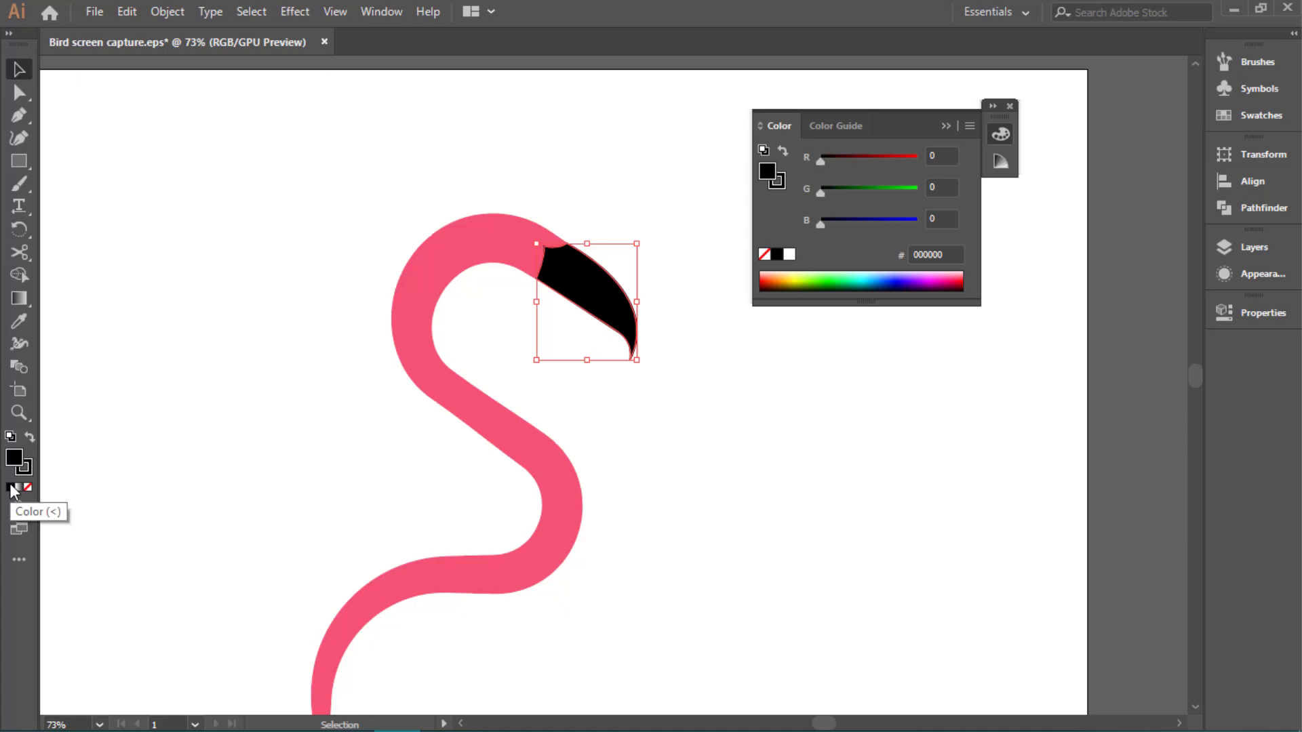
pyautogui.click(26, 474)
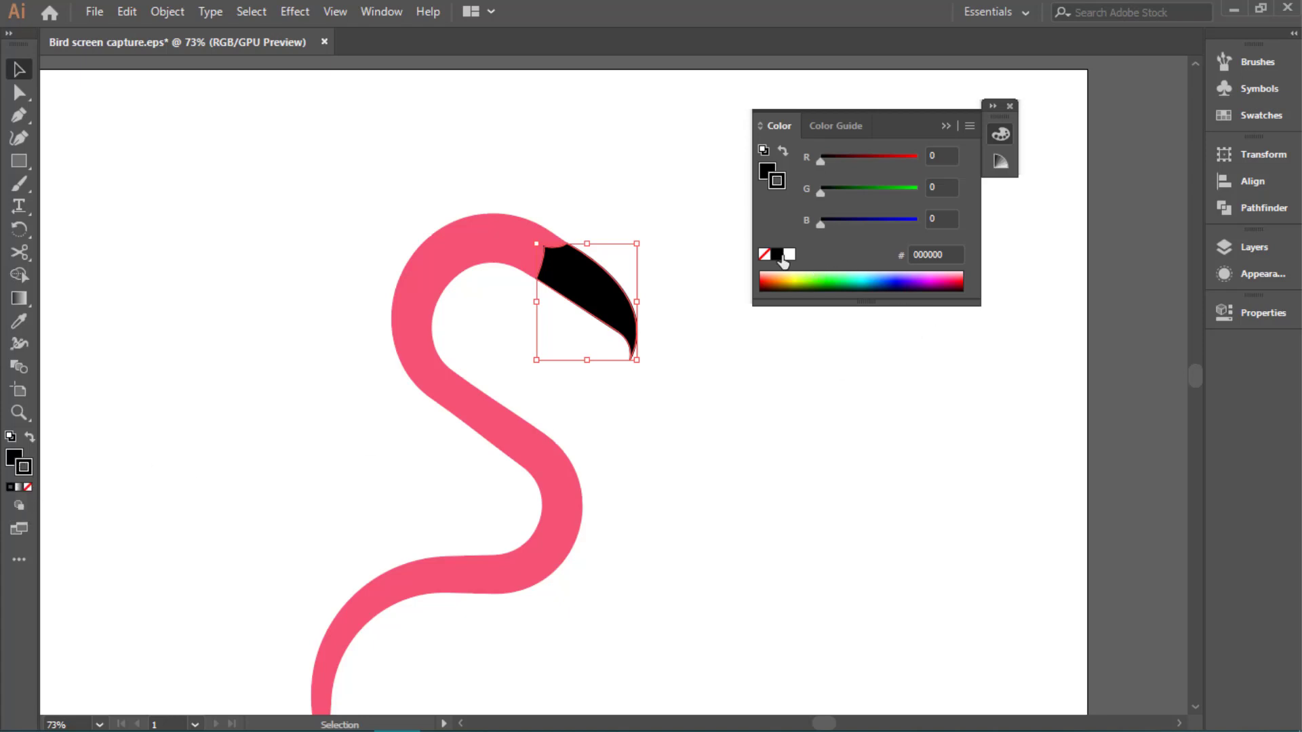
pyautogui.click(789, 255)
pyautogui.click(1253, 312)
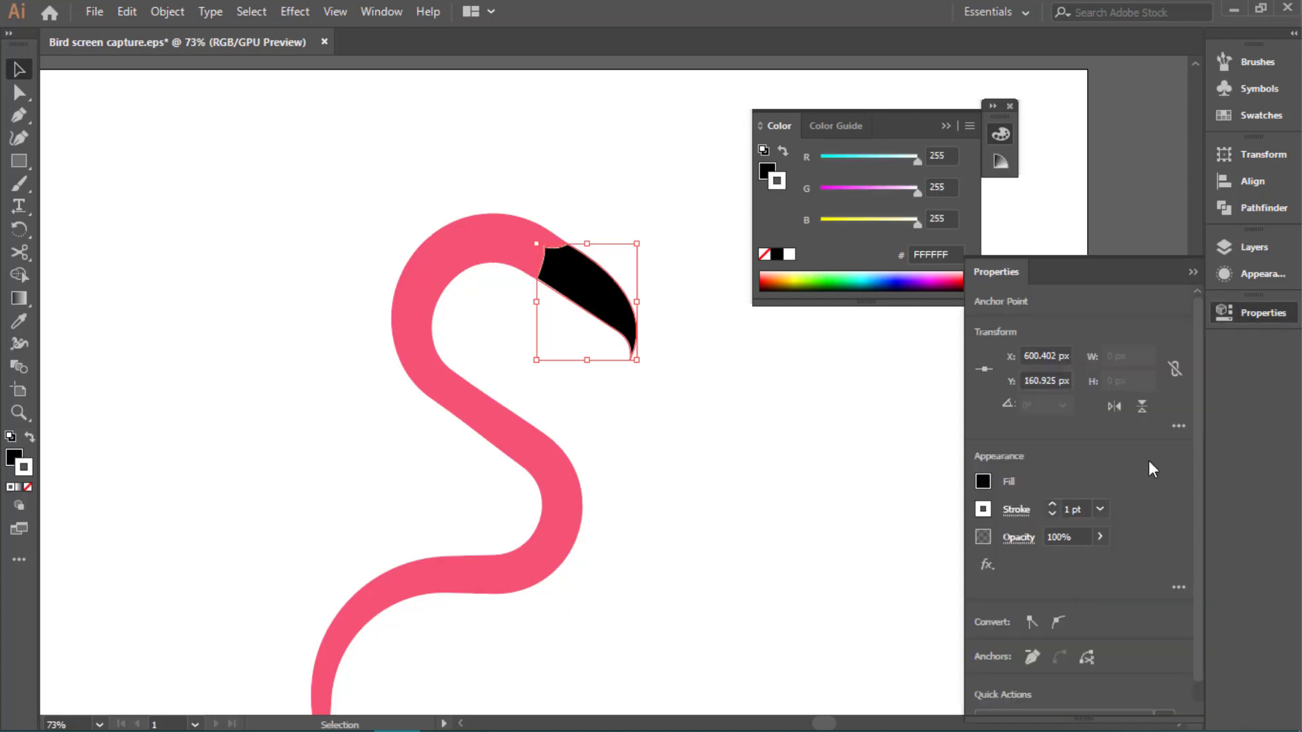
# Align the beak's stroke to the outside and zoom out to the whole flamingo
pyautogui.click(1015, 510)
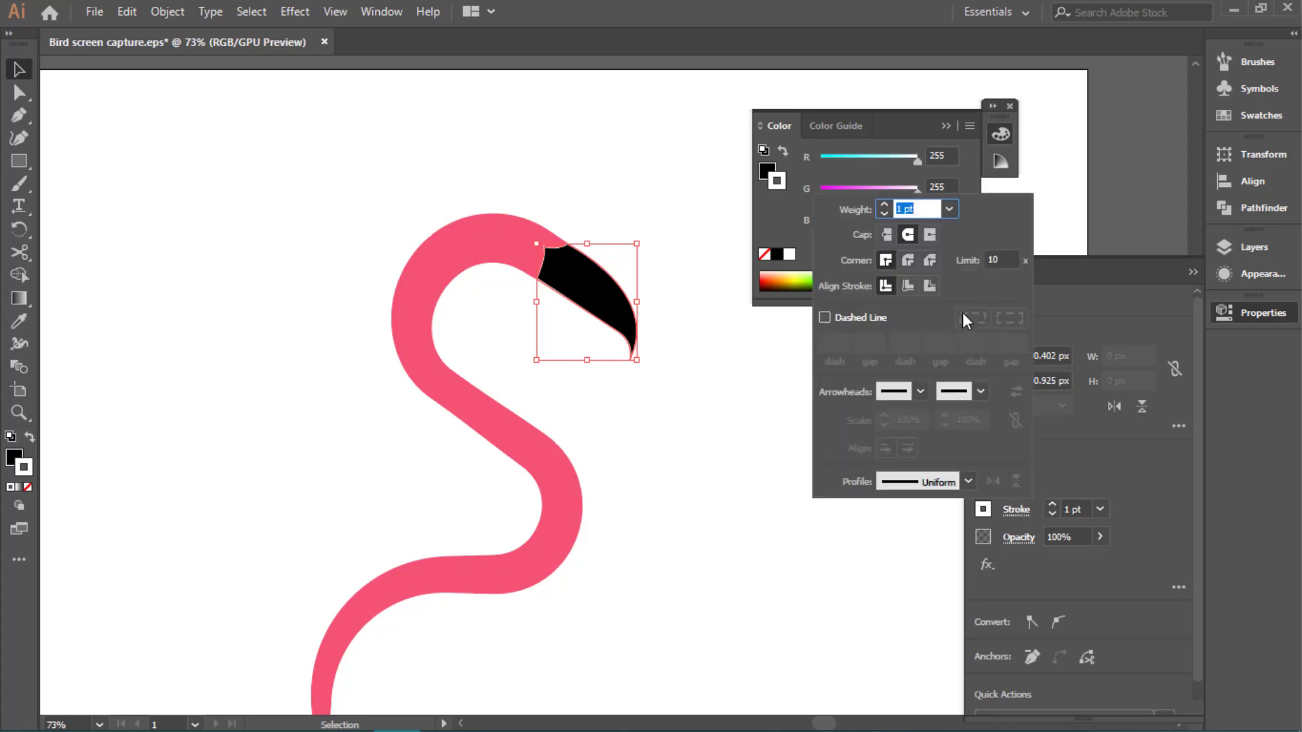
pyautogui.click(929, 286)
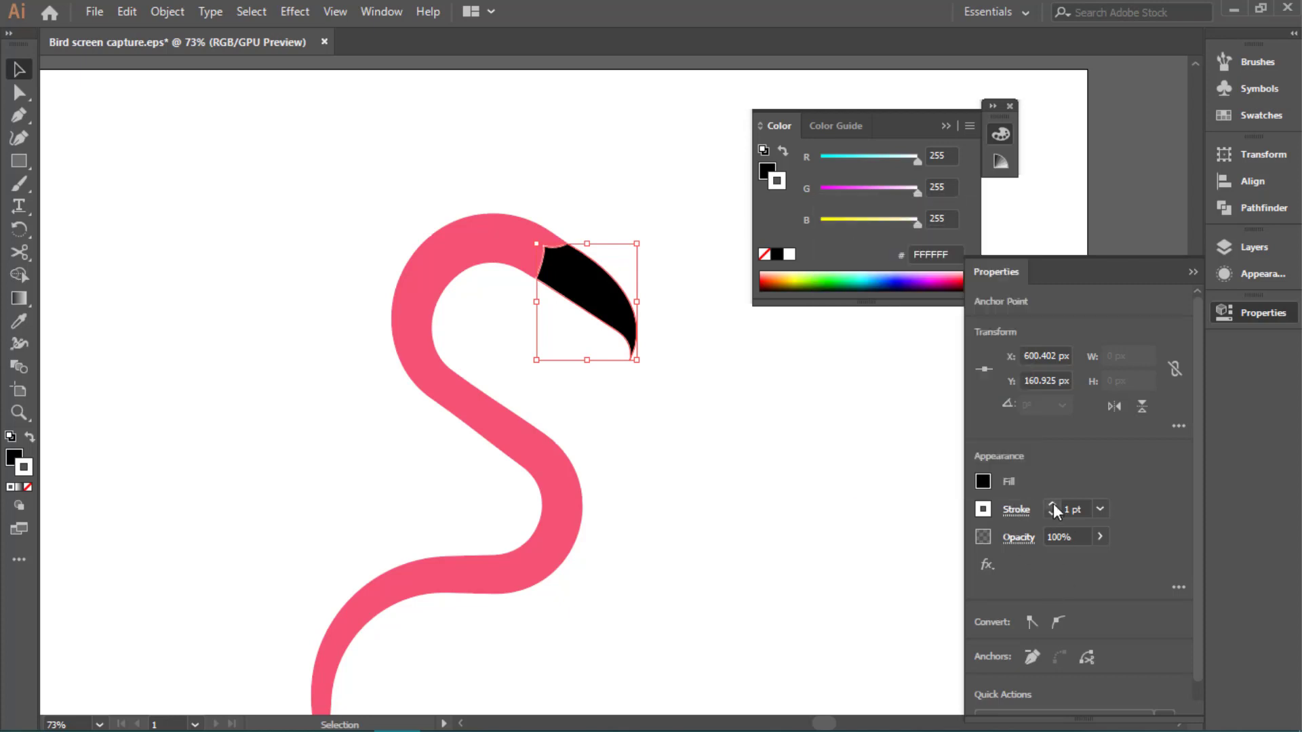
pyautogui.click(1193, 272)
pyautogui.click(1010, 107)
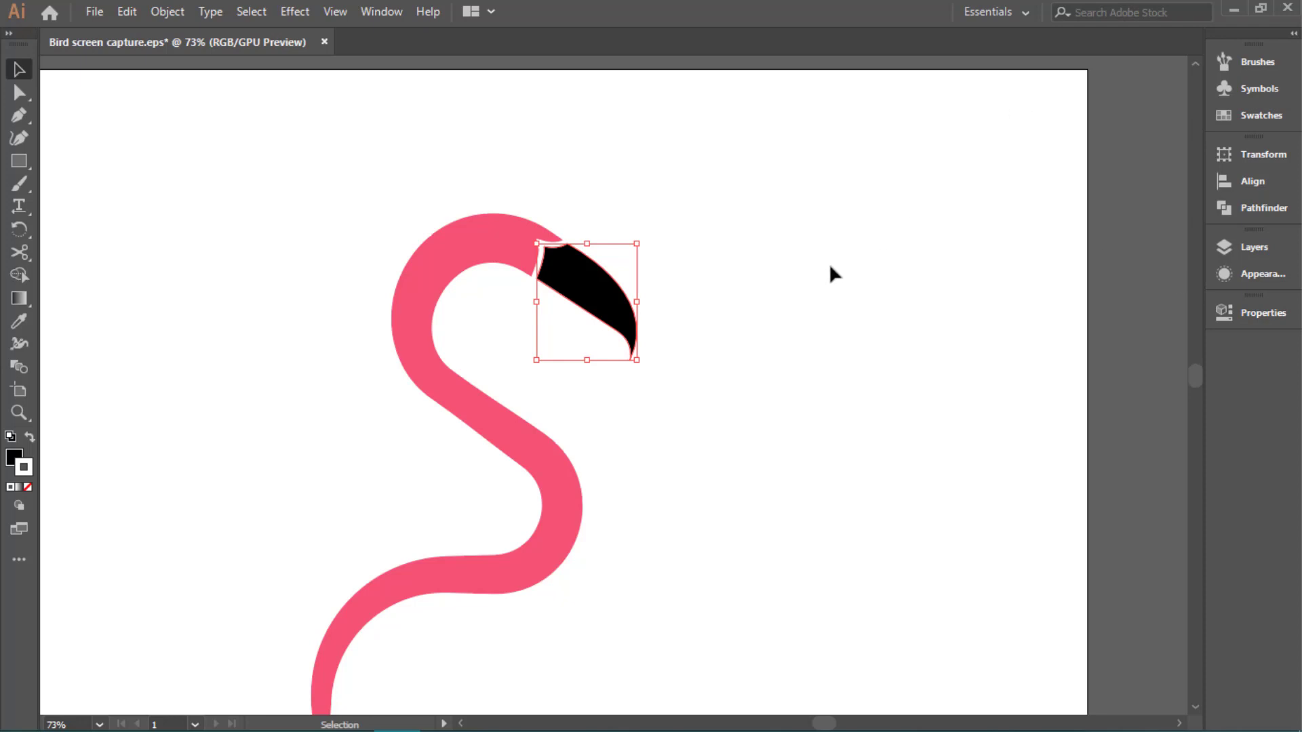
pyautogui.press('z')
pyautogui.moveTo(802, 371)
pyautogui.mouseDown()
pyautogui.moveTo(573, 380)
pyautogui.moveTo(585, 385)
pyautogui.mouseUp()
pyautogui.press('v')
pyautogui.scroll(-1, 478, 406)
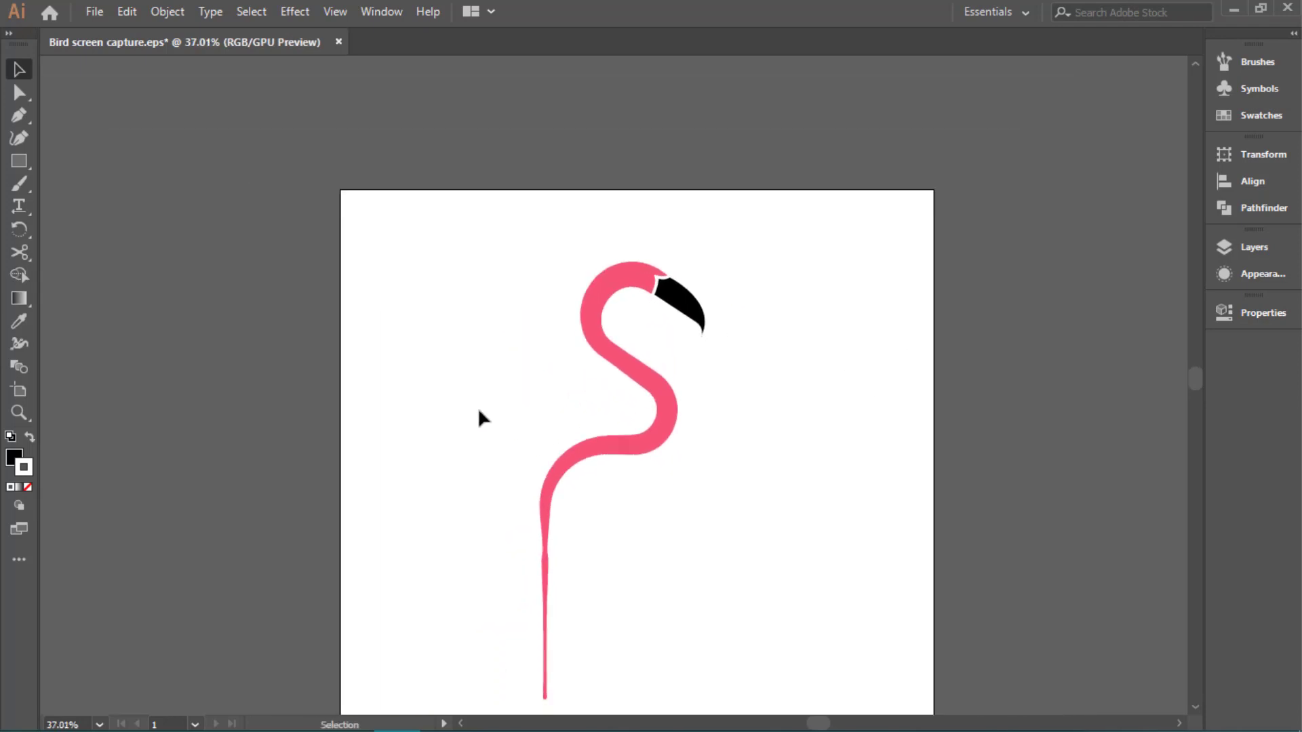
# Draw the first wing feather curve sweeping left from the flamingo's middle bend
pyautogui.press('z')
pyautogui.moveTo(515, 439); pyautogui.dragTo(651, 412)
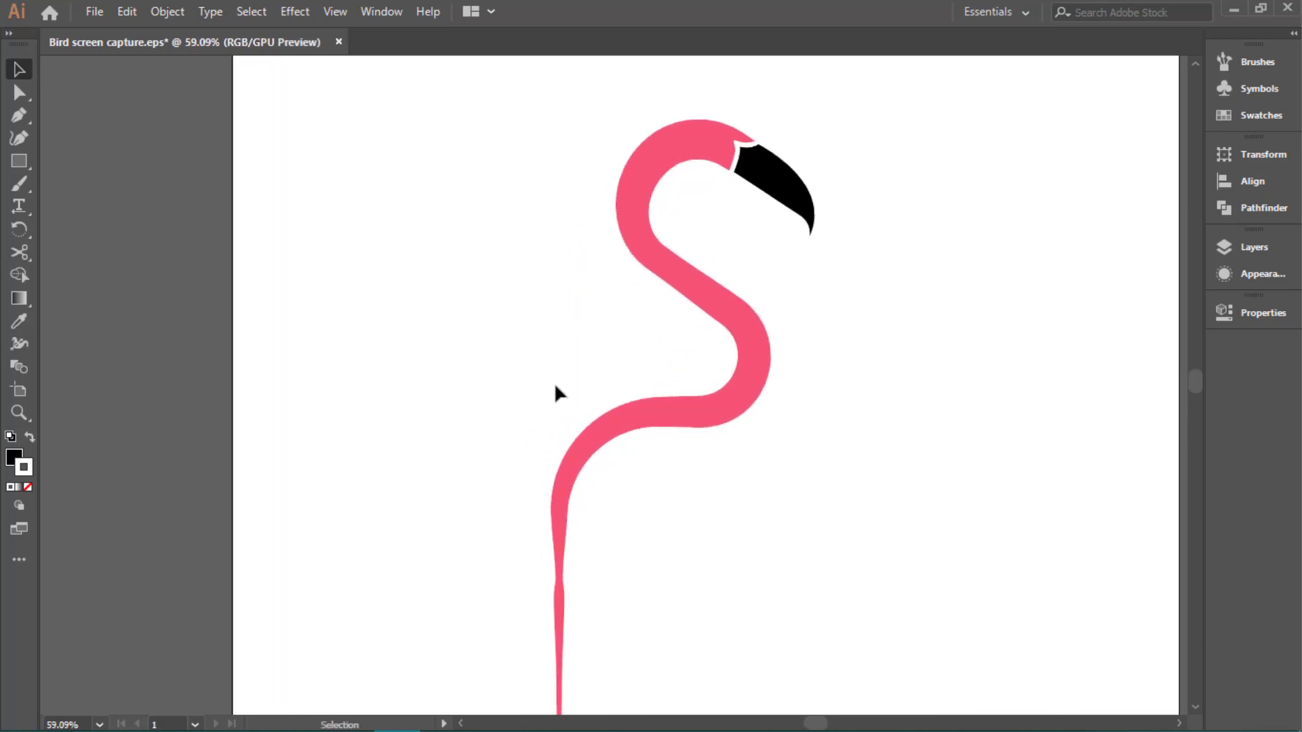
pyautogui.hotkey('ctrl', '0')
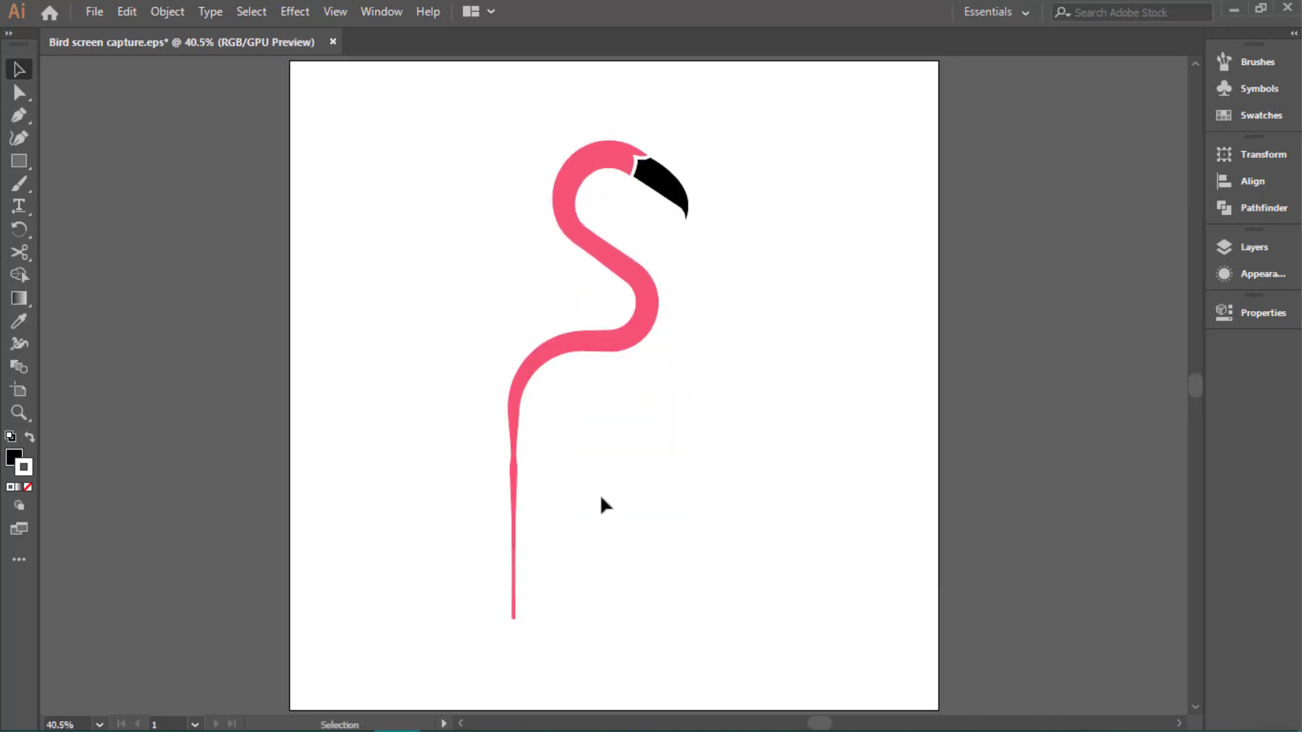
pyautogui.click(19, 116)
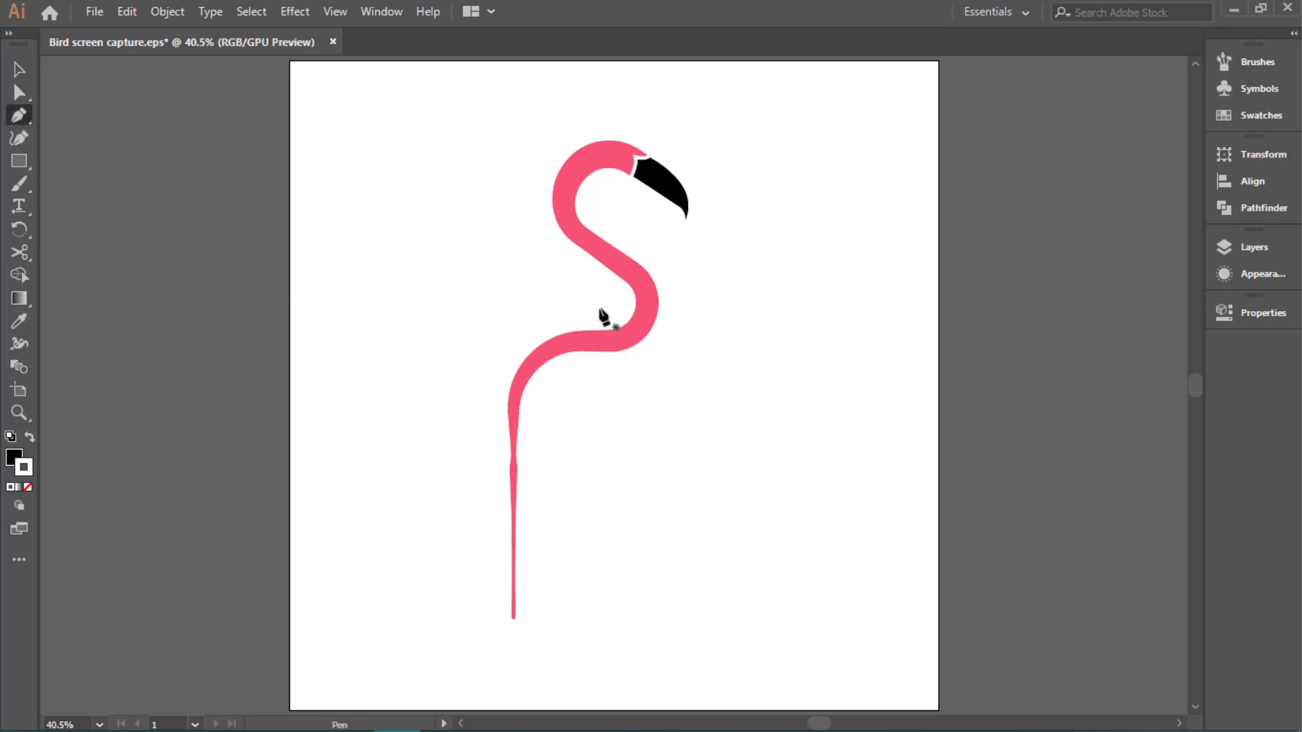
pyautogui.moveTo(599, 308)
pyautogui.mouseDown()
pyautogui.moveTo(491, 360)
pyautogui.moveTo(437, 423)
pyautogui.moveTo(450, 421)
pyautogui.mouseUp()
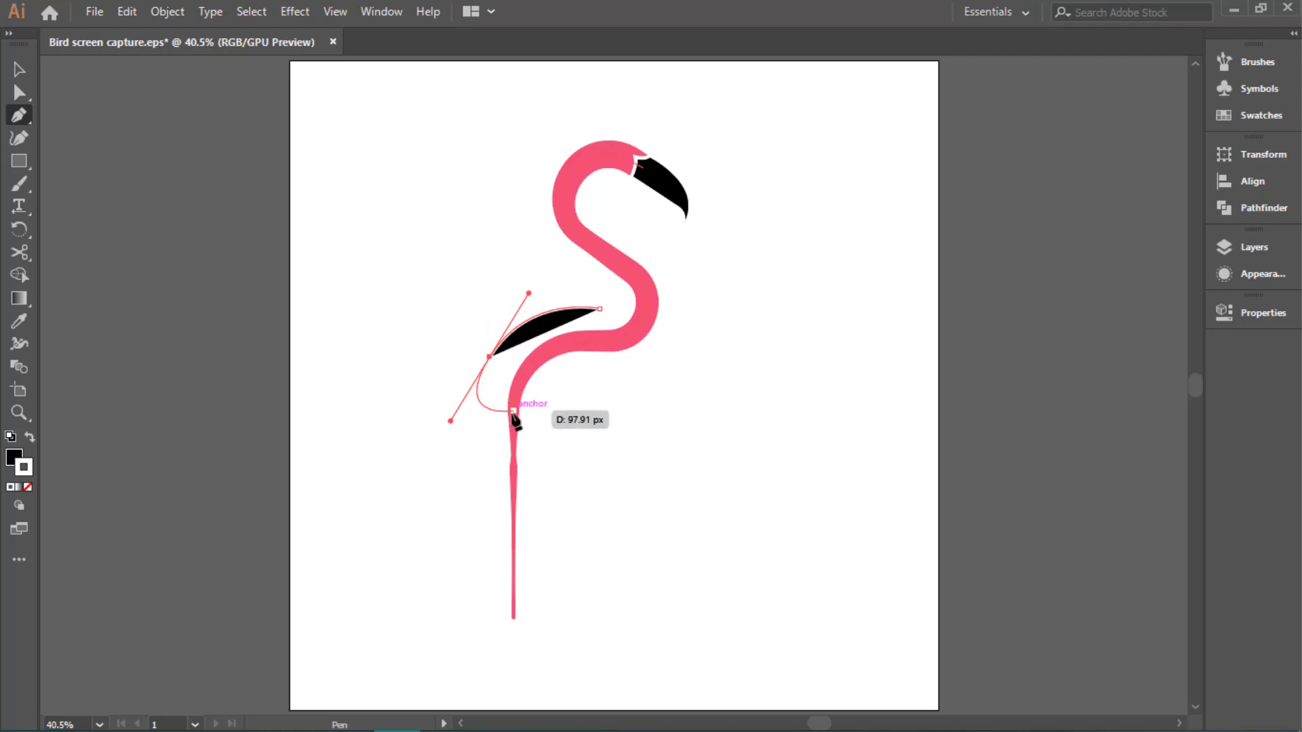
pyautogui.press('Escape')
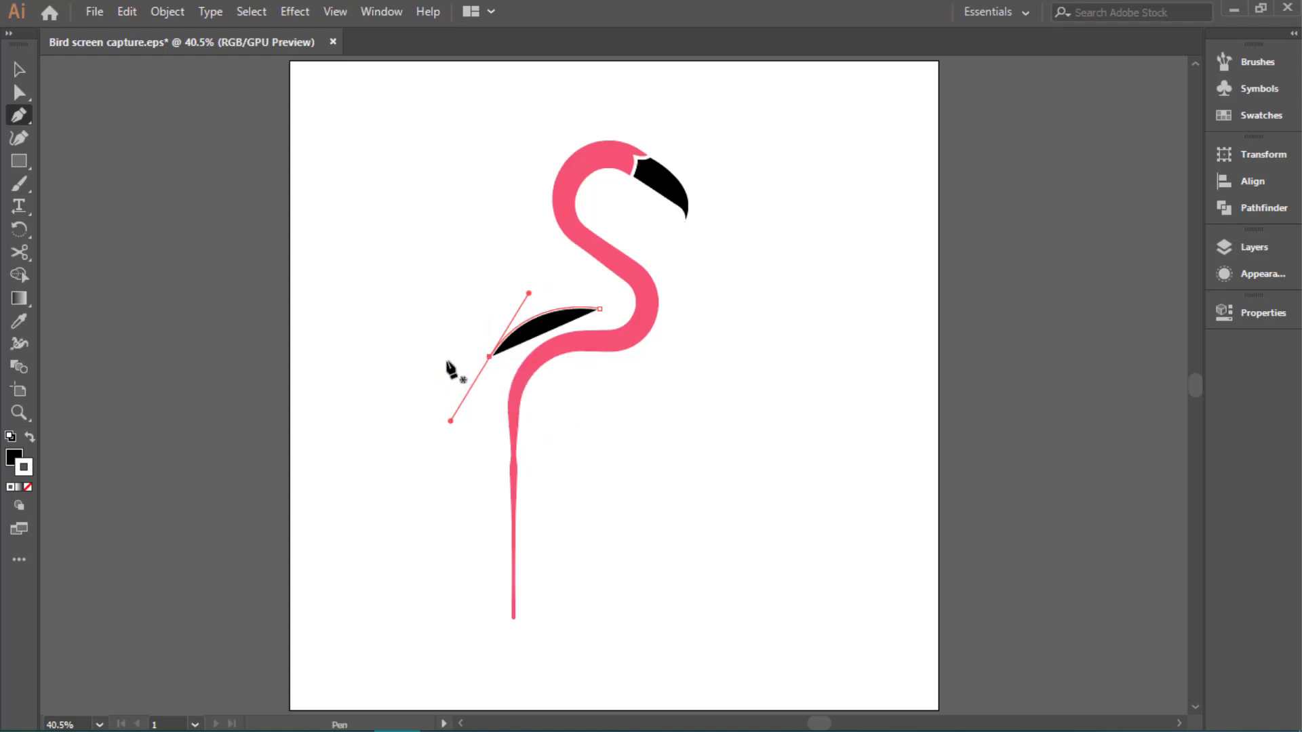
# Swap the wing curve's fill and stroke, then set its fill to None
pyautogui.press('v')
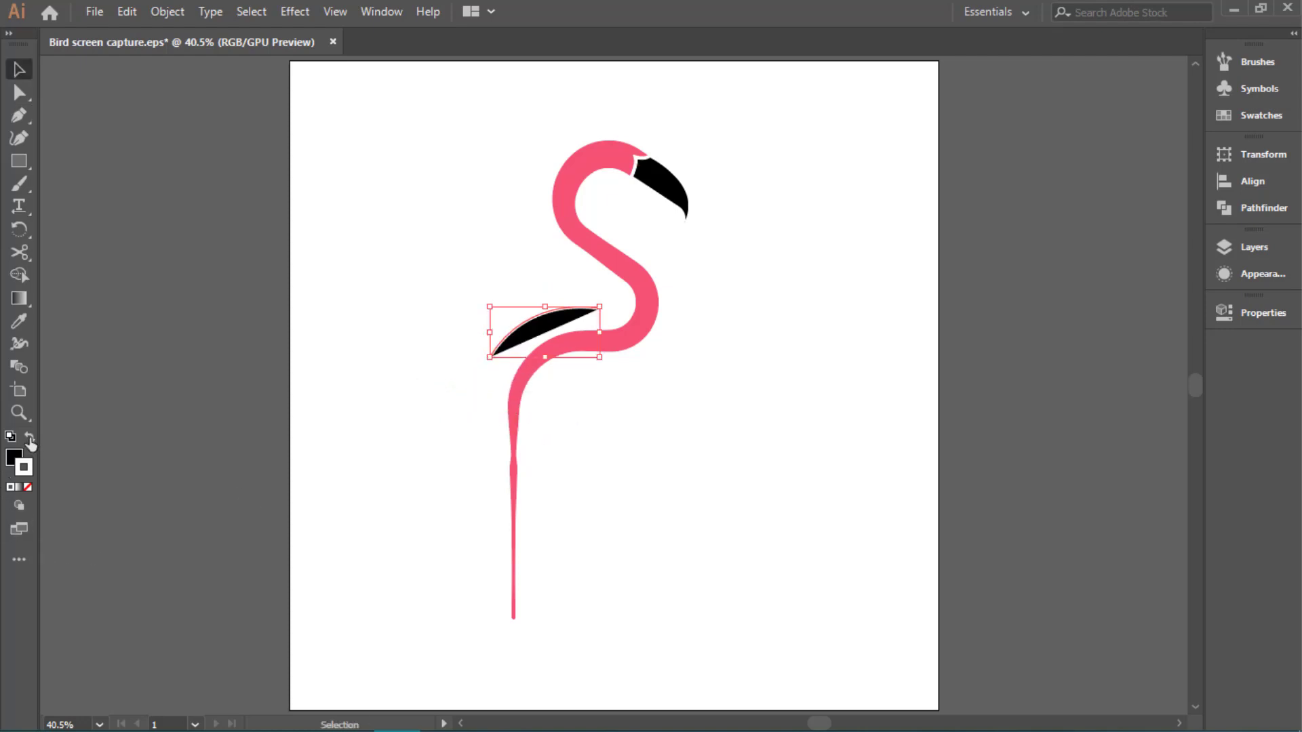
pyautogui.click(30, 439)
pyautogui.click(10, 487)
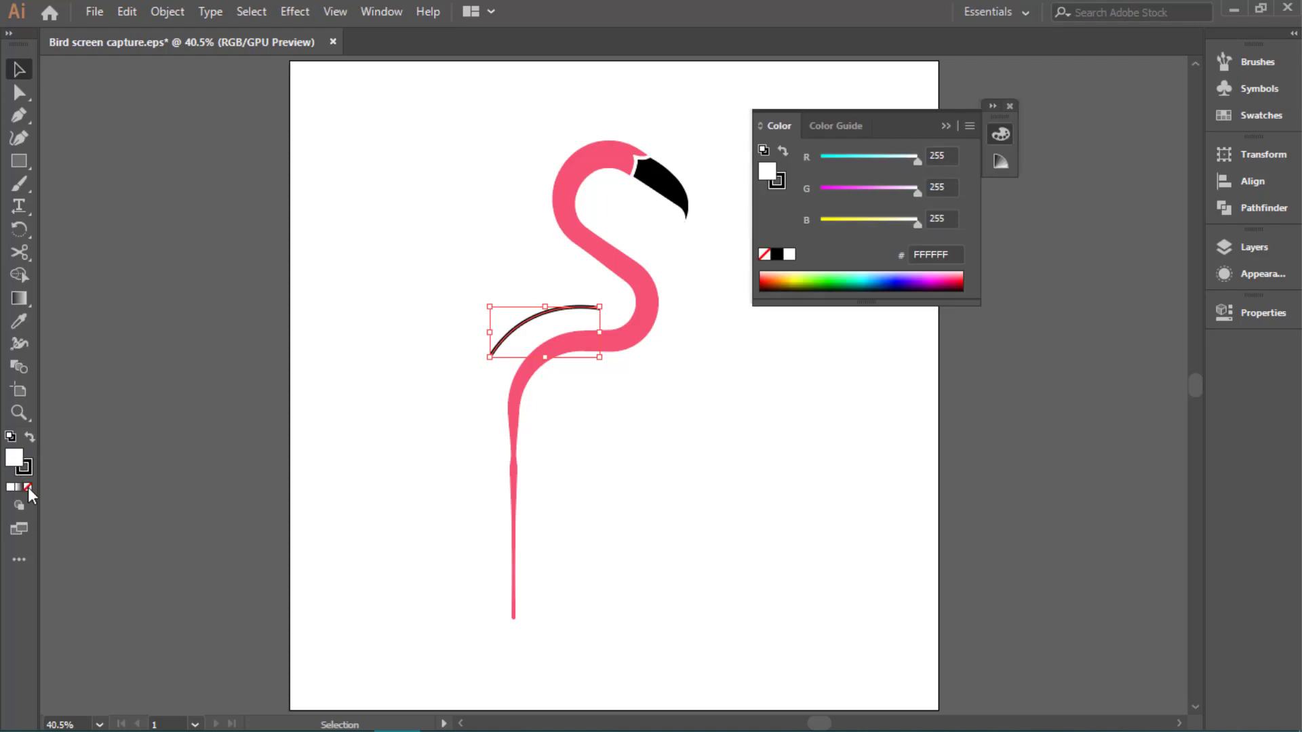
pyautogui.click(28, 488)
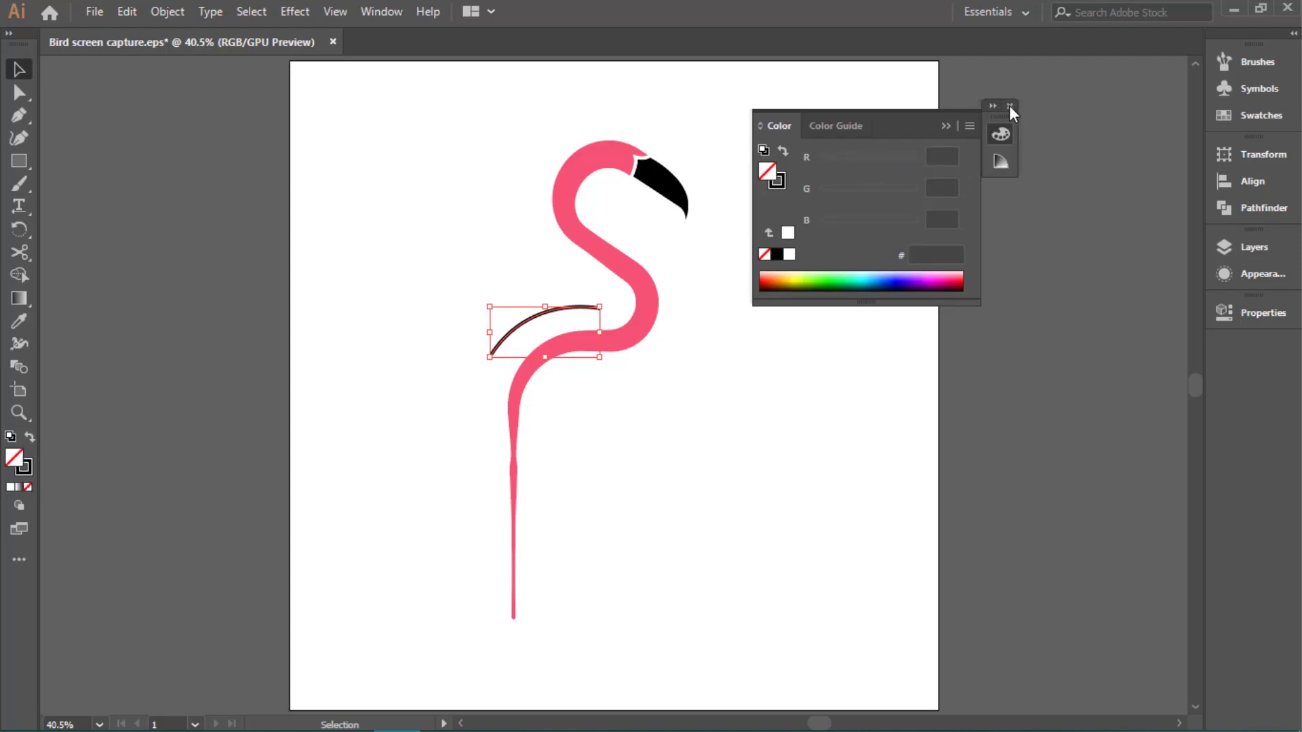
# Copy the body's thick pink stroke onto the wing curve and give it a tapered width profile
pyautogui.press('i')
pyautogui.click(650, 310)
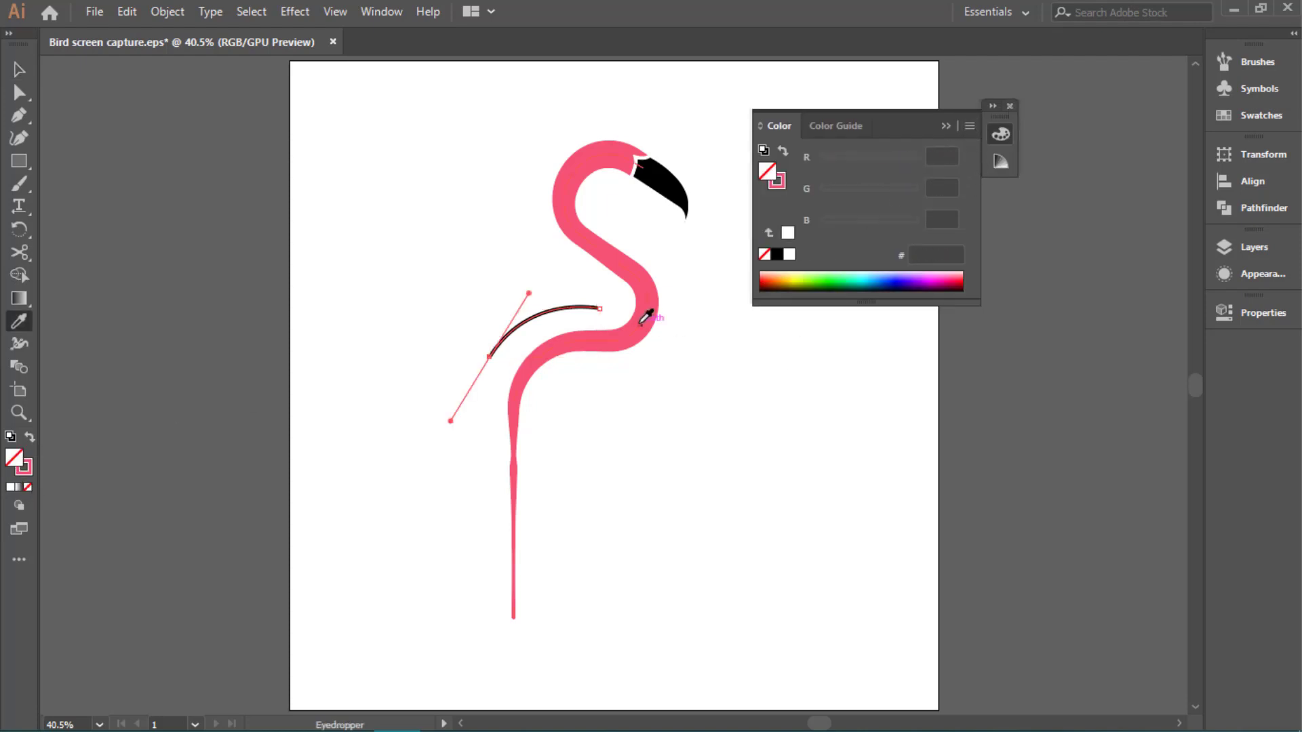
pyautogui.click(1010, 105)
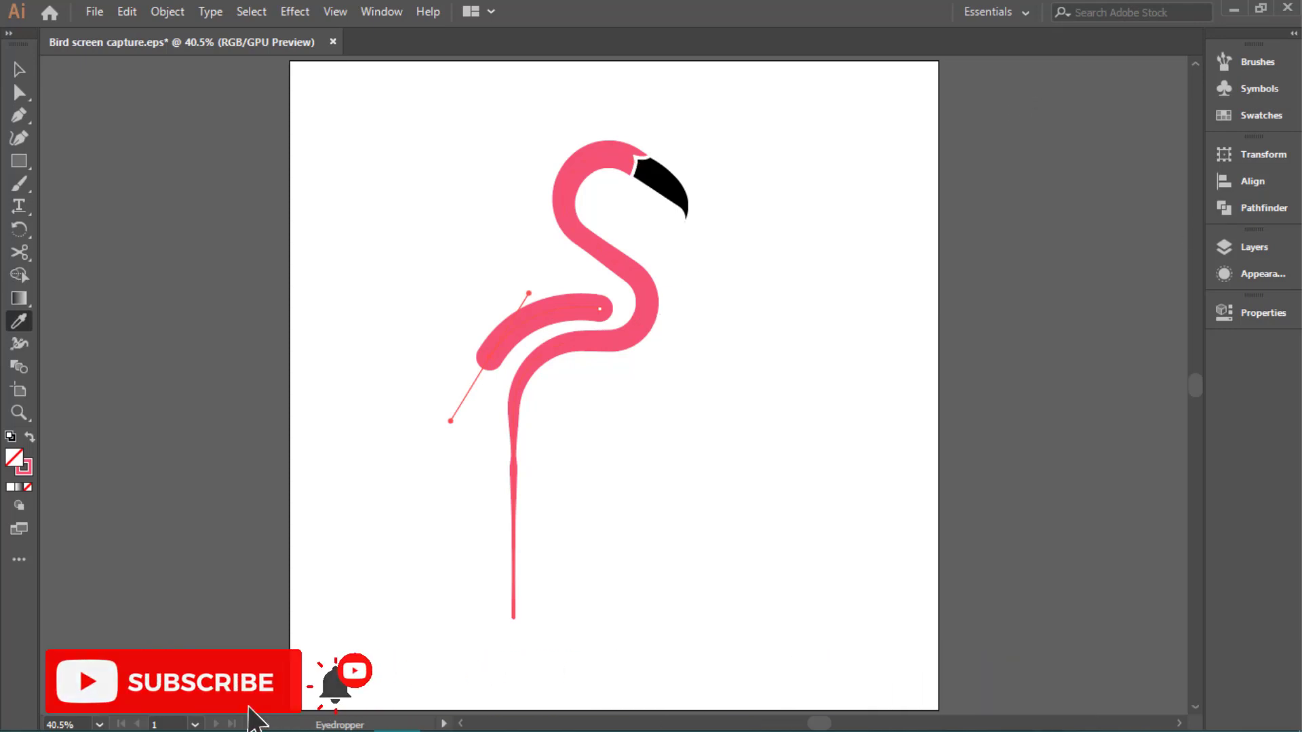
pyautogui.click(1268, 313)
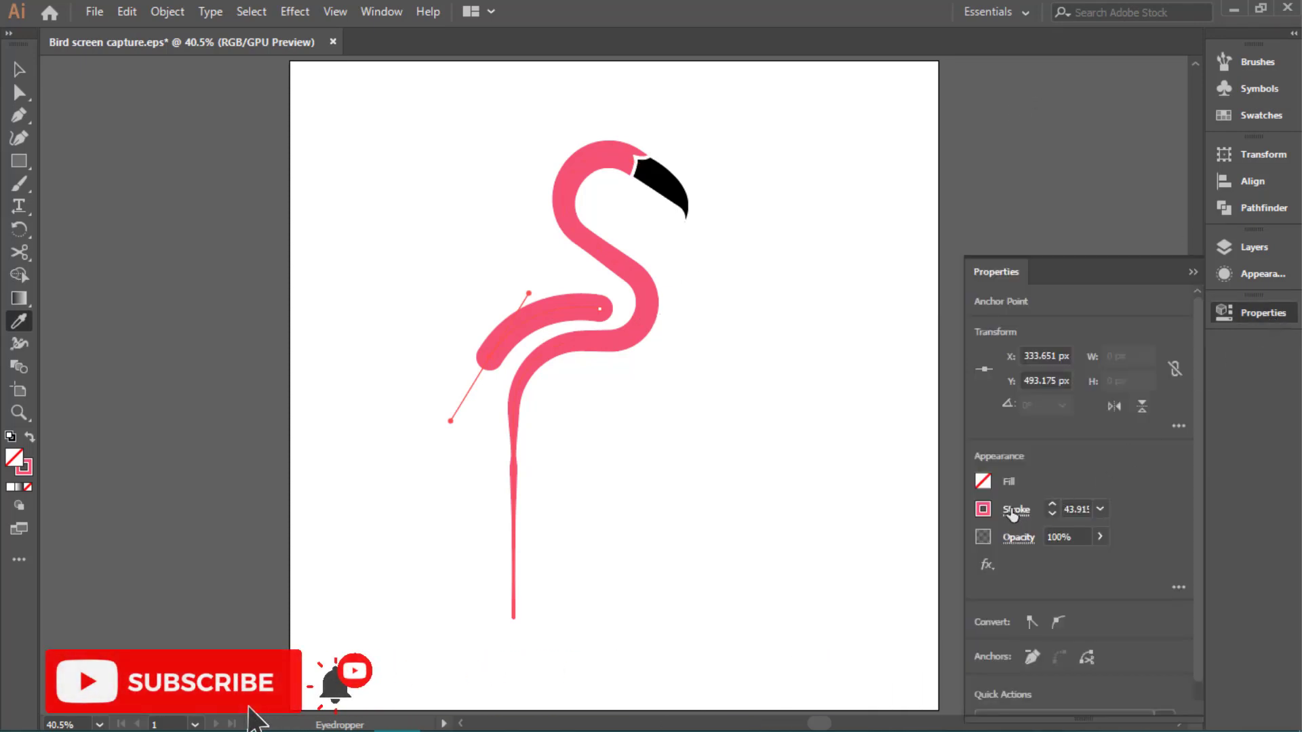
pyautogui.click(1014, 509)
pyautogui.click(971, 482)
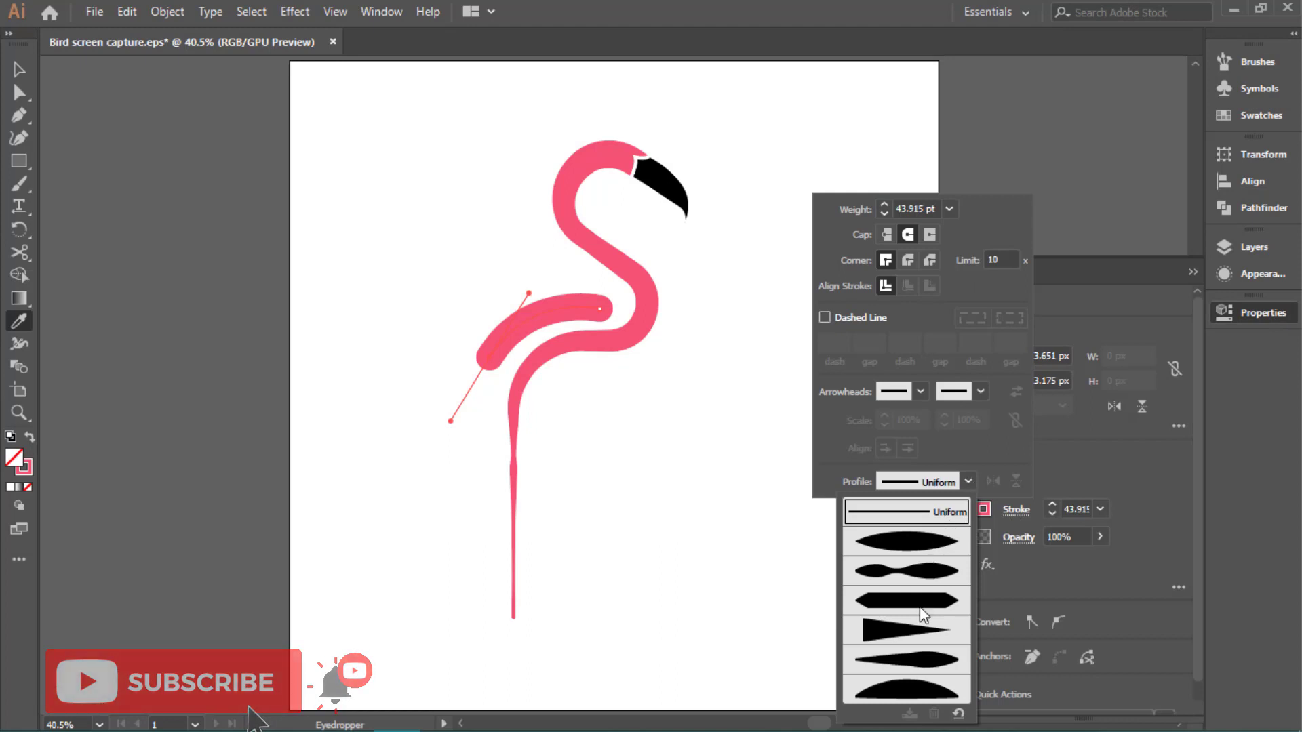
pyautogui.click(912, 640)
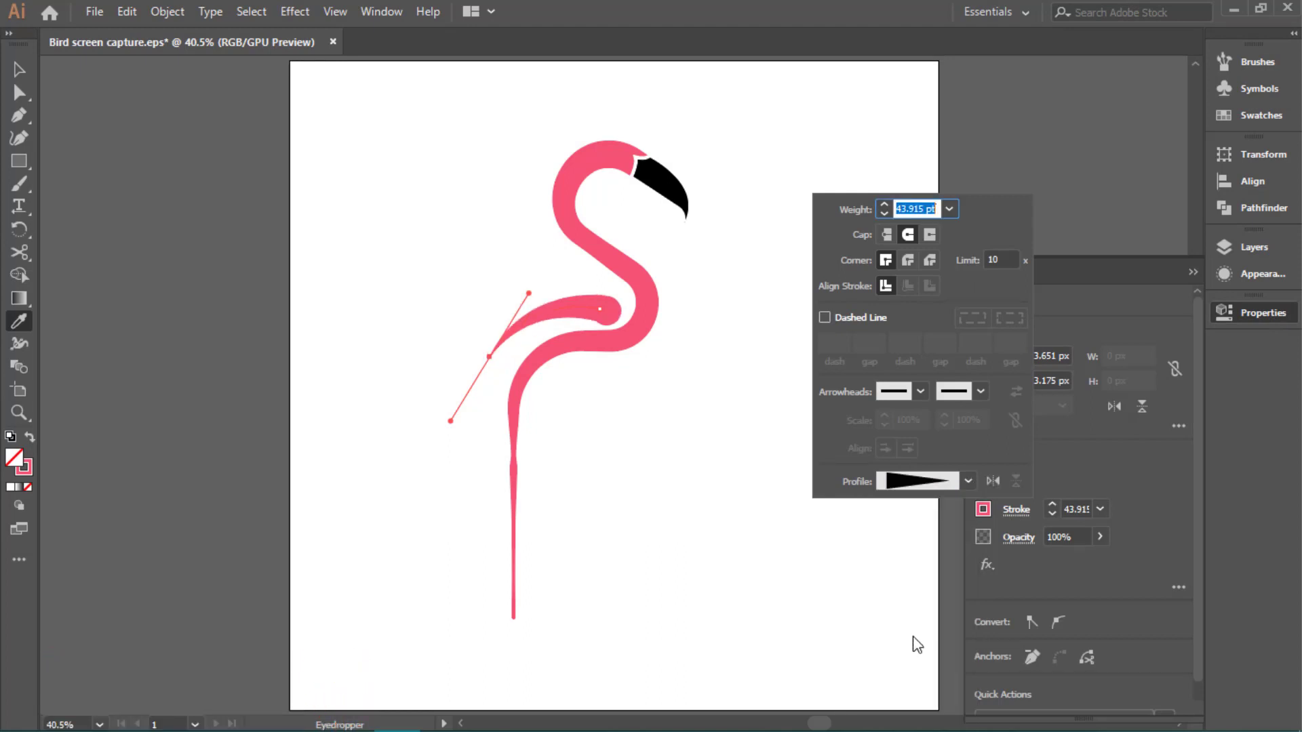
pyautogui.press('Escape')
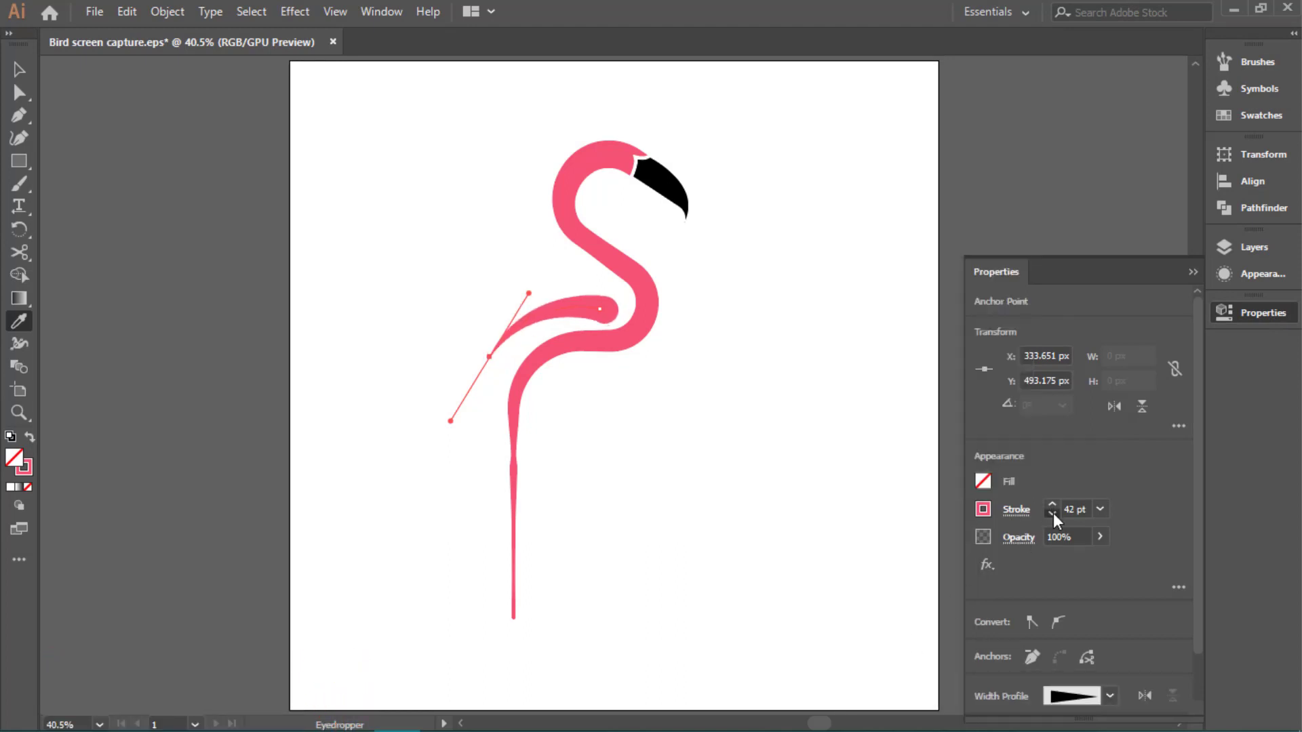
pyautogui.click(1193, 271)
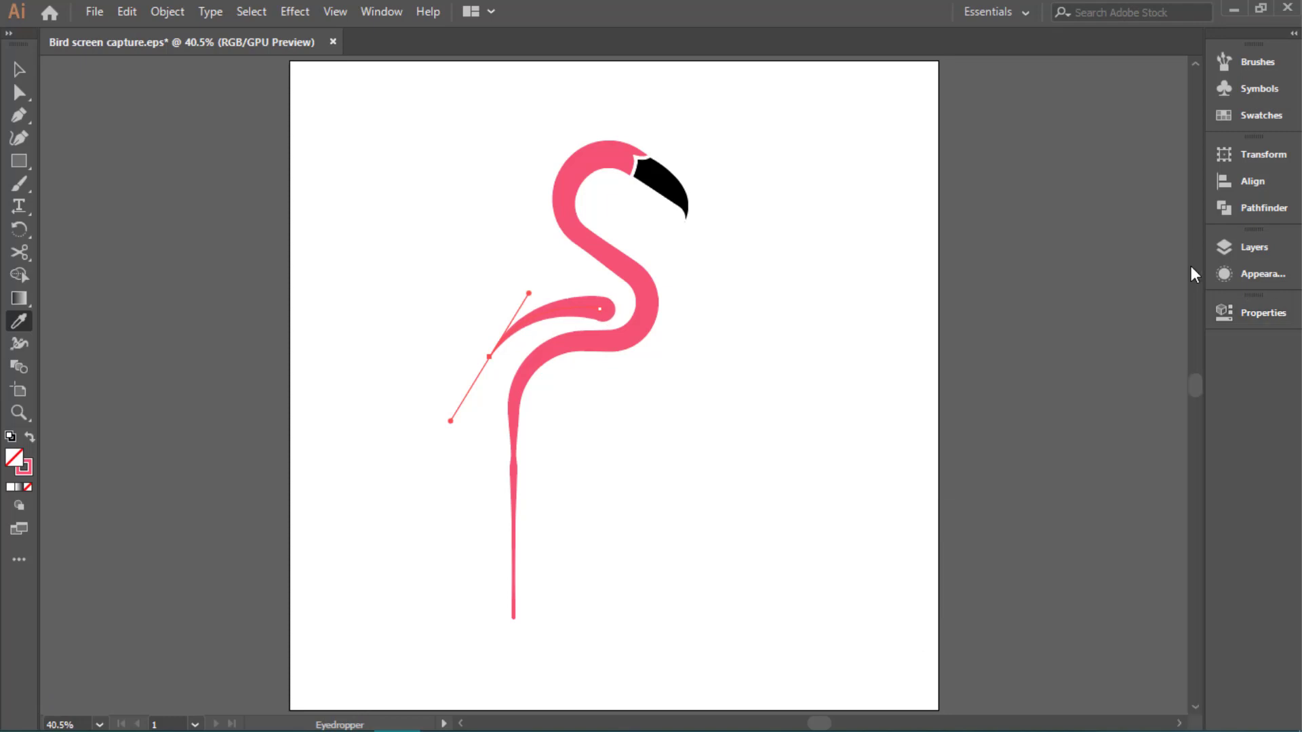
pyautogui.scroll(3, 596, 294)
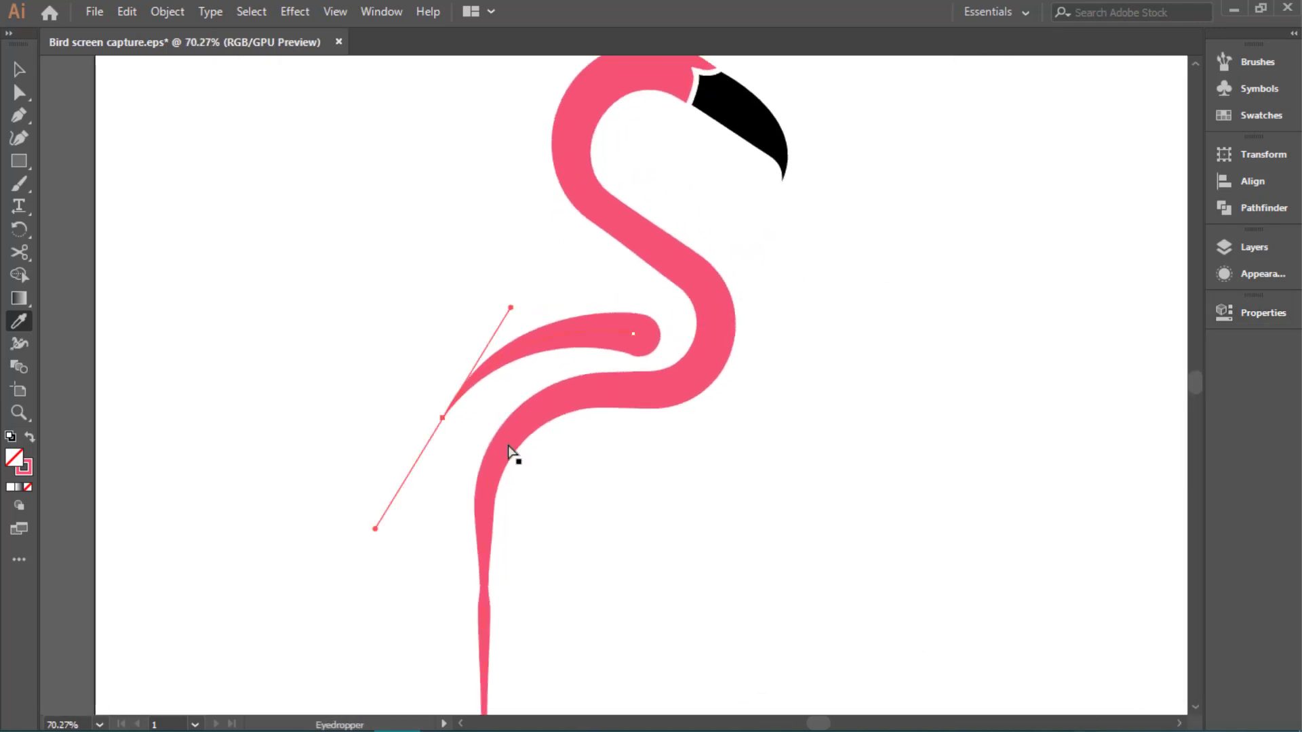
# Lower the wing's middle anchor and adjust its curve handle to reshape the feather
pyautogui.press('a')
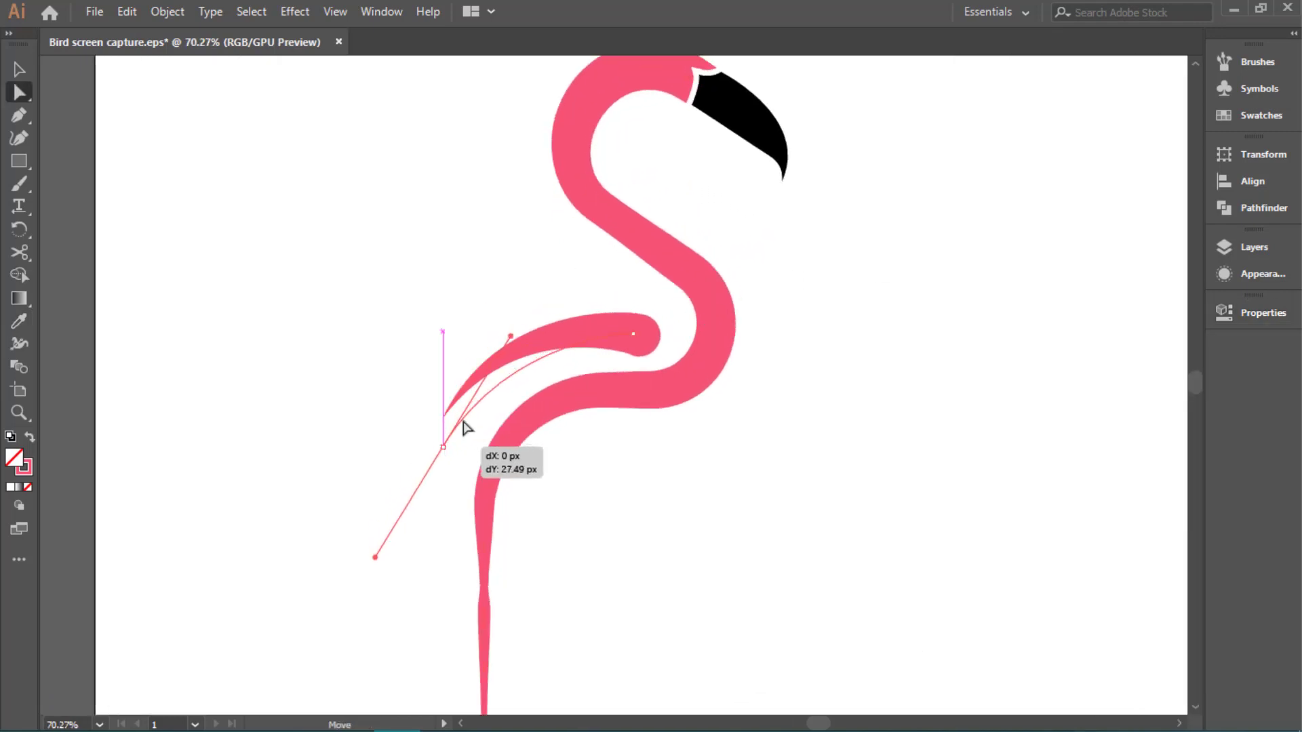
pyautogui.moveTo(442, 418); pyautogui.dragTo(443, 447)
pyautogui.moveTo(512, 336)
pyautogui.mouseDown()
pyautogui.moveTo(469, 317)
pyautogui.moveTo(477, 334)
pyautogui.mouseUp()
# Convert the wing's end anchor to smooth and pull its handles to round the tip near the neck
pyautogui.moveTo(624, 333); pyautogui.dragTo(701, 355)
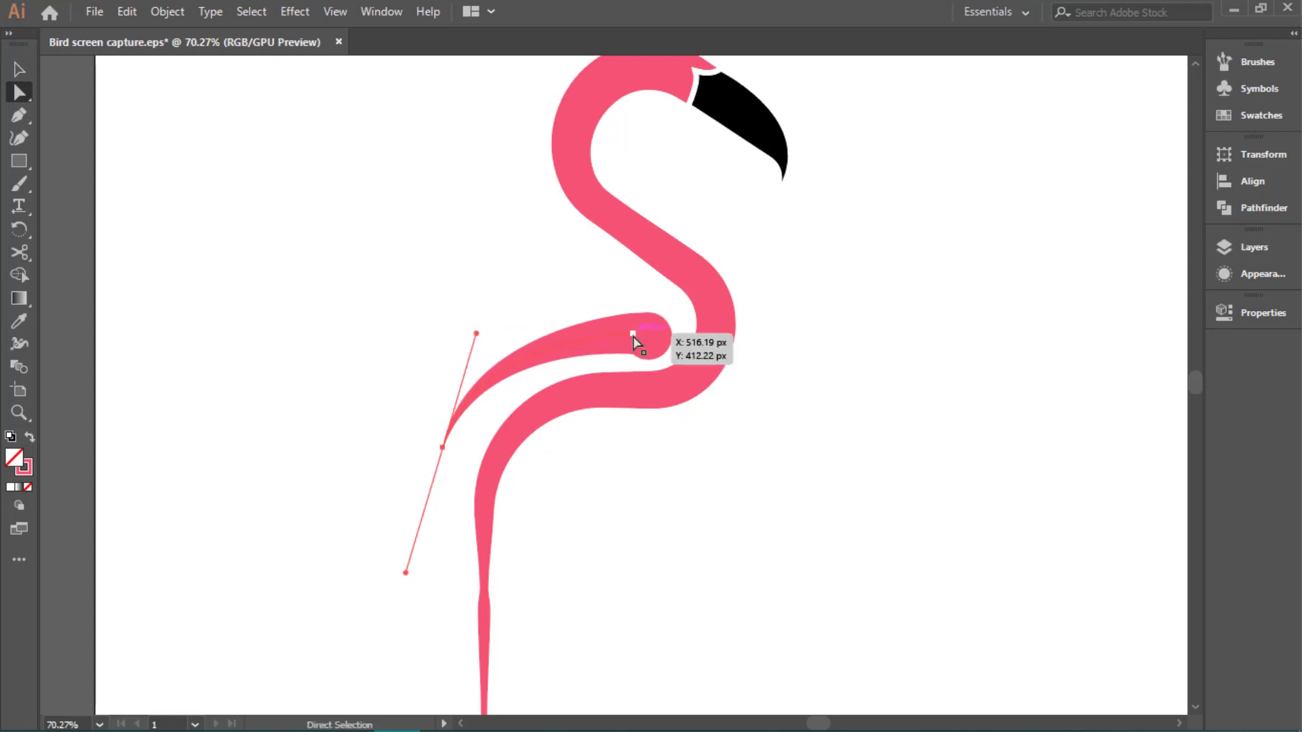
pyautogui.click(1261, 312)
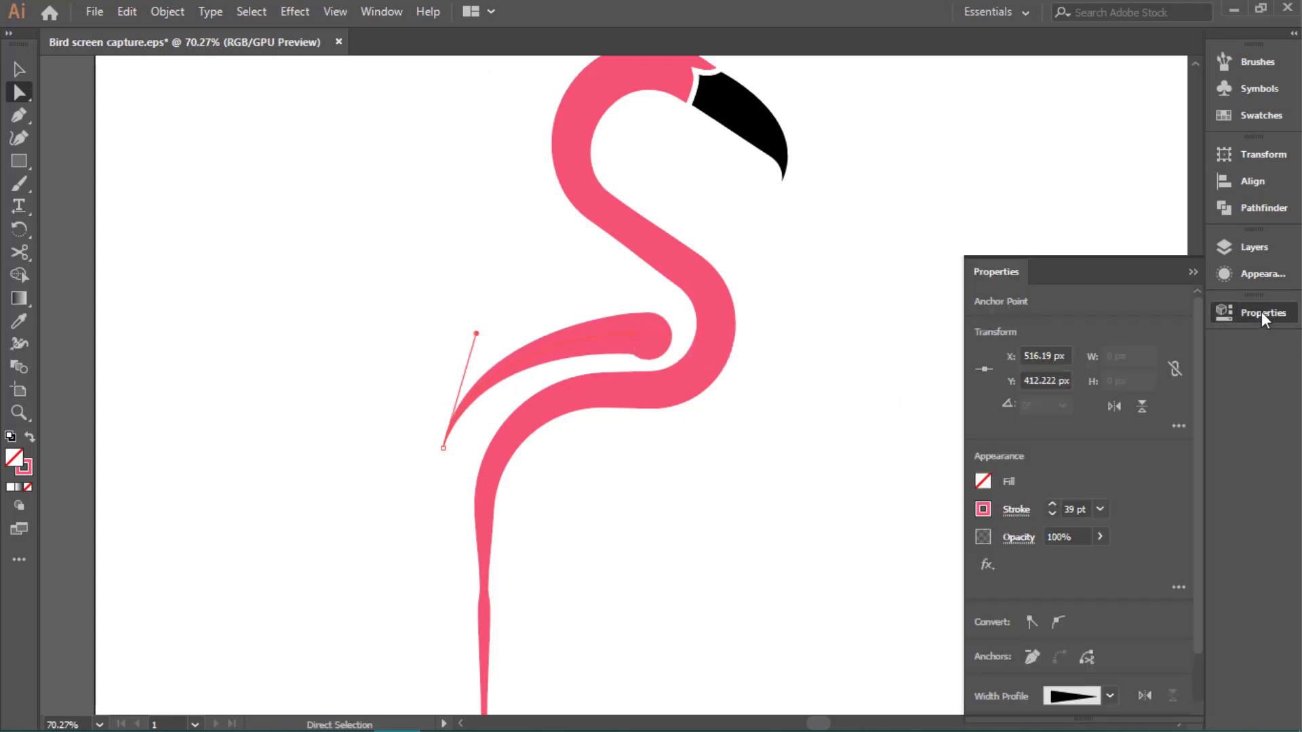
pyautogui.click(1059, 622)
pyautogui.click(1192, 272)
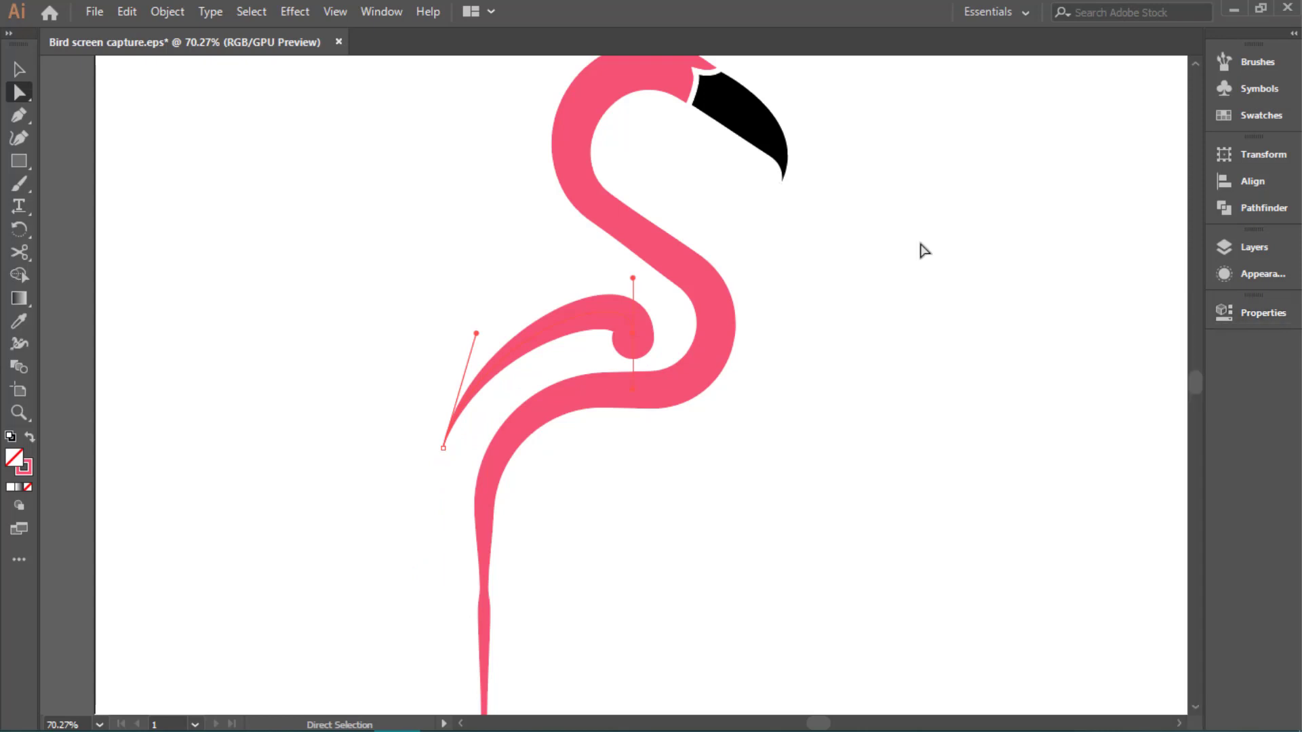
pyautogui.moveTo(626, 277); pyautogui.dragTo(575, 304)
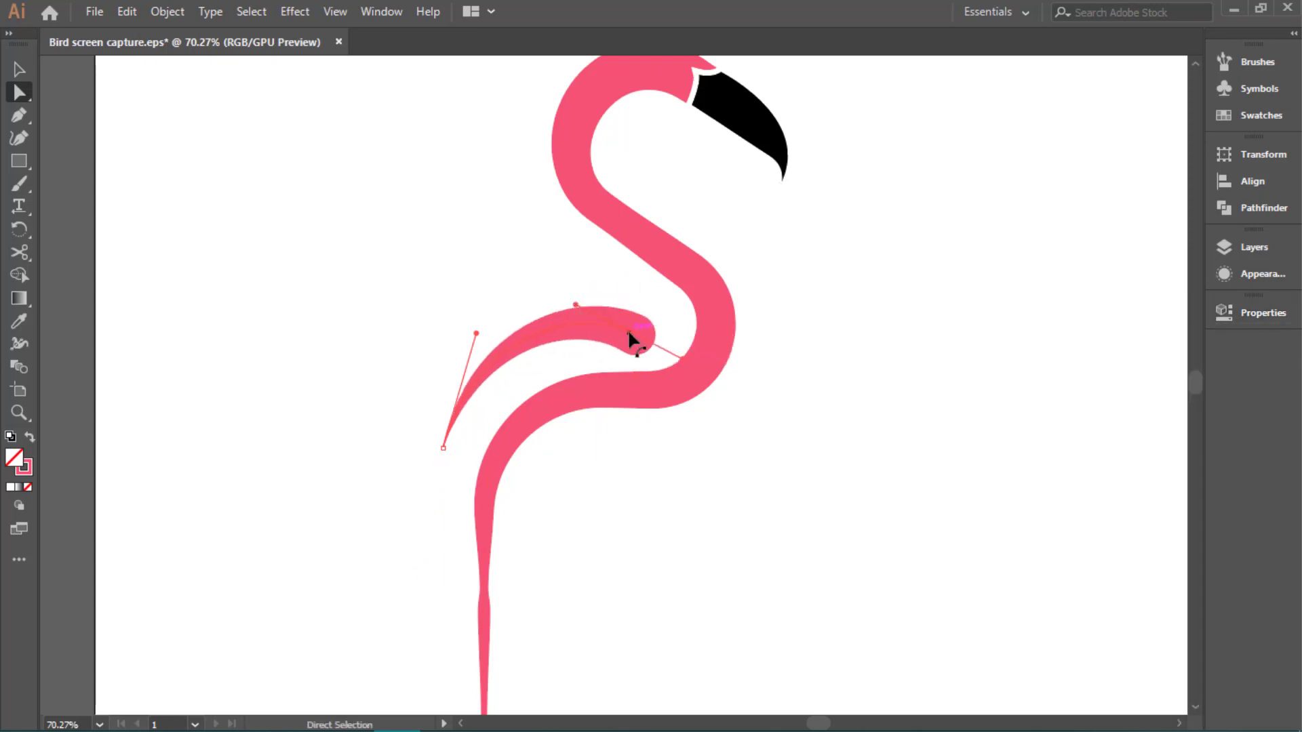
pyautogui.moveTo(636, 341); pyautogui.dragTo(643, 336)
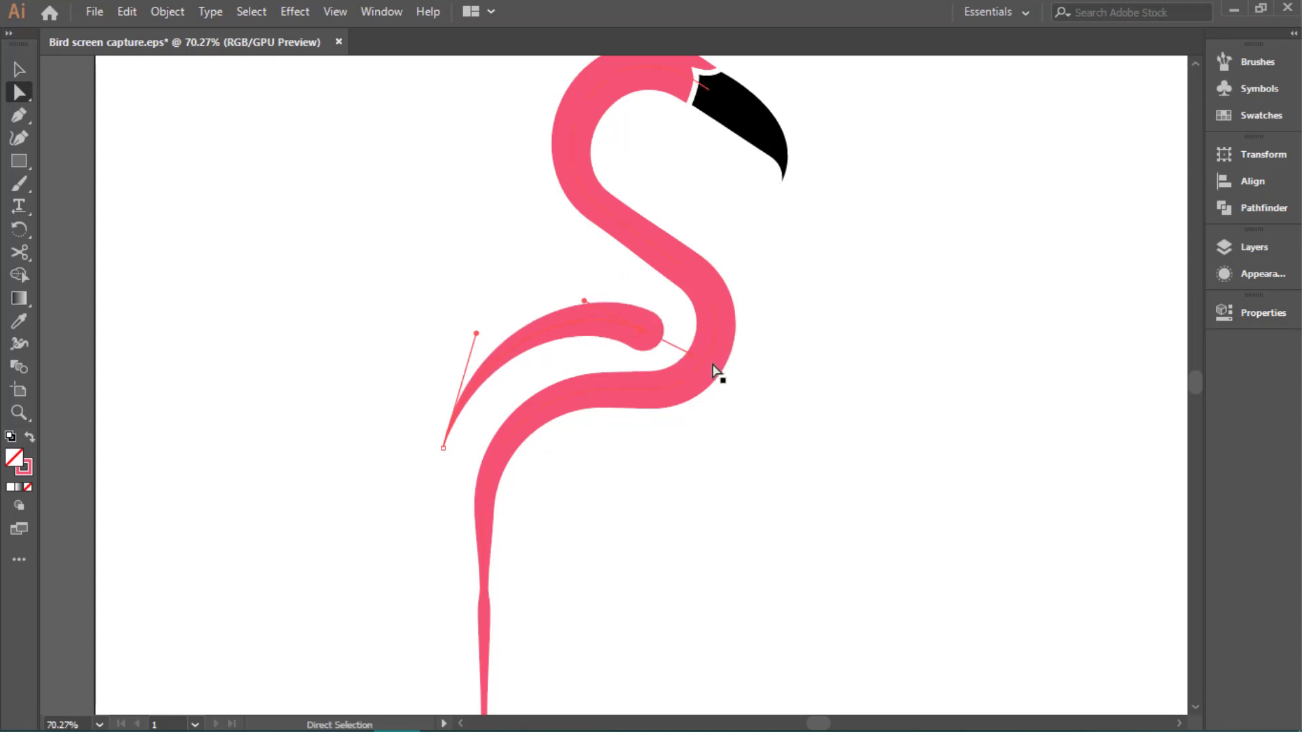
pyautogui.moveTo(726, 385); pyautogui.dragTo(789, 364)
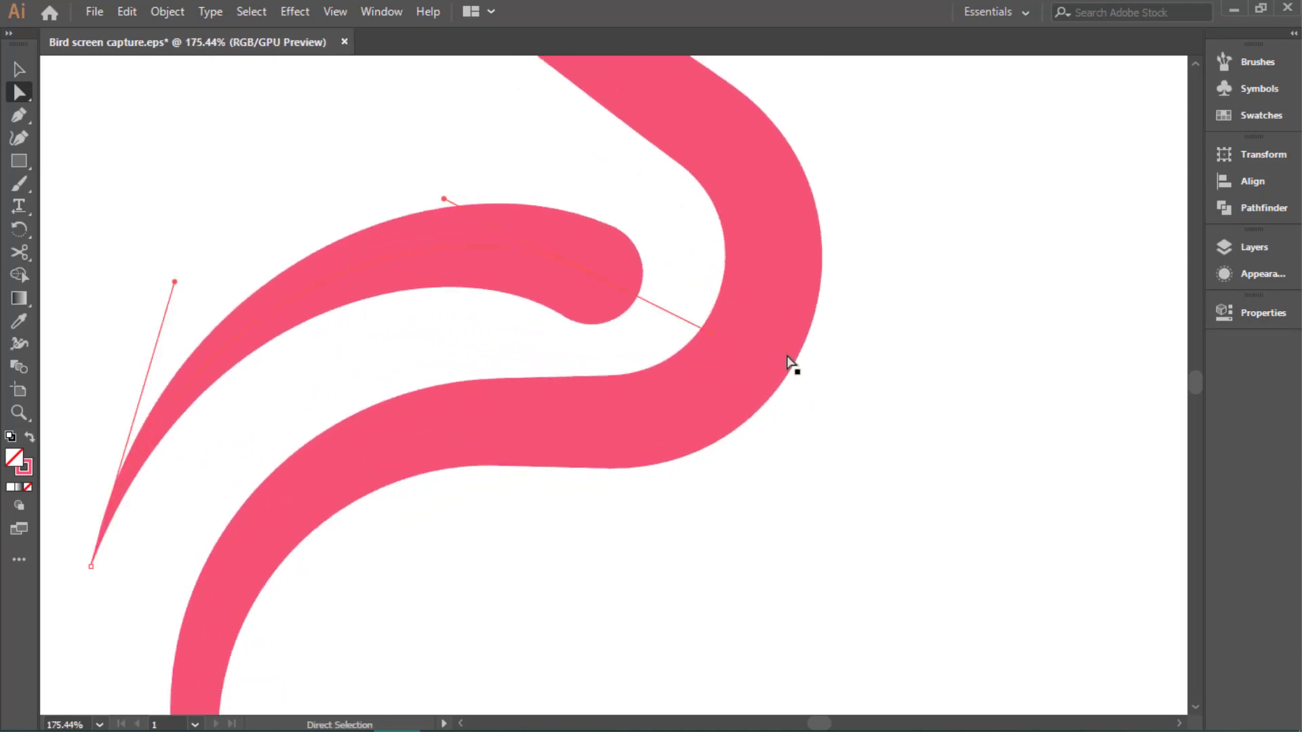
pyautogui.moveTo(714, 335); pyautogui.dragTo(746, 301)
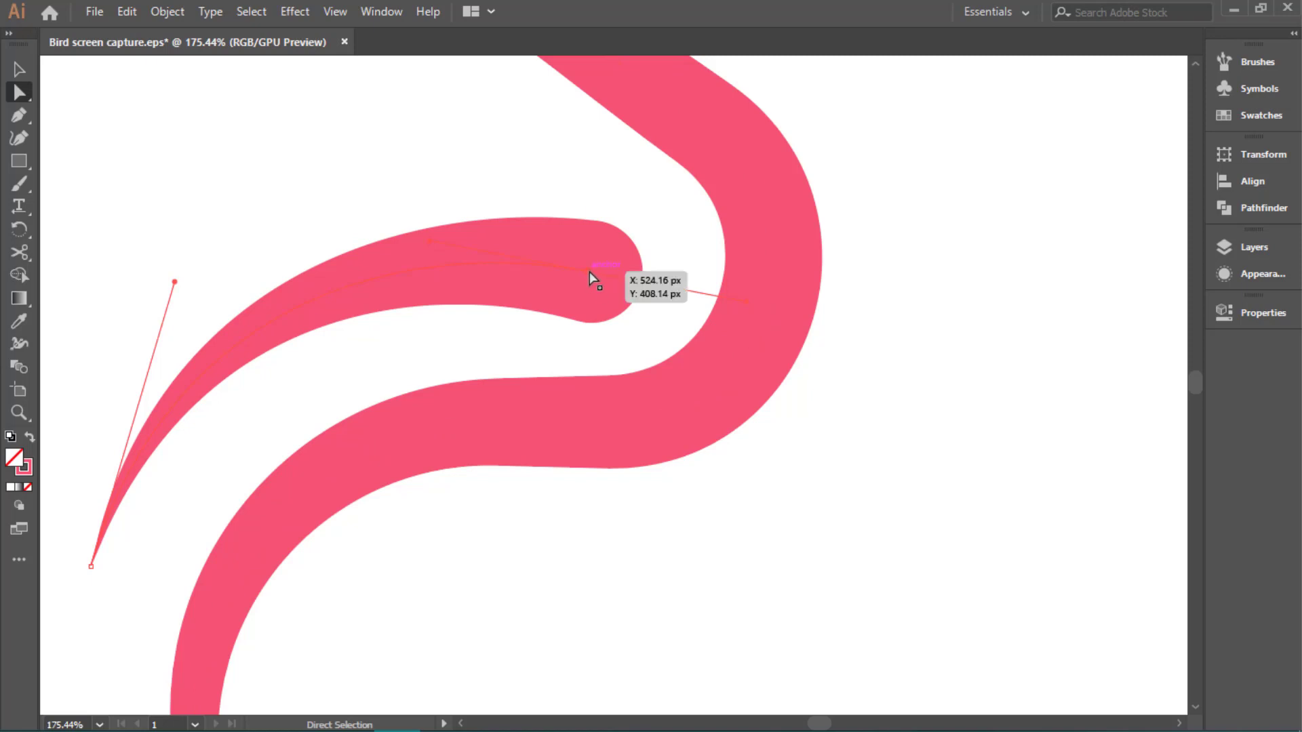
pyautogui.moveTo(587, 271)
pyautogui.mouseDown()
pyautogui.moveTo(203, 319)
pyautogui.moveTo(337, 343)
pyautogui.mouseUp()
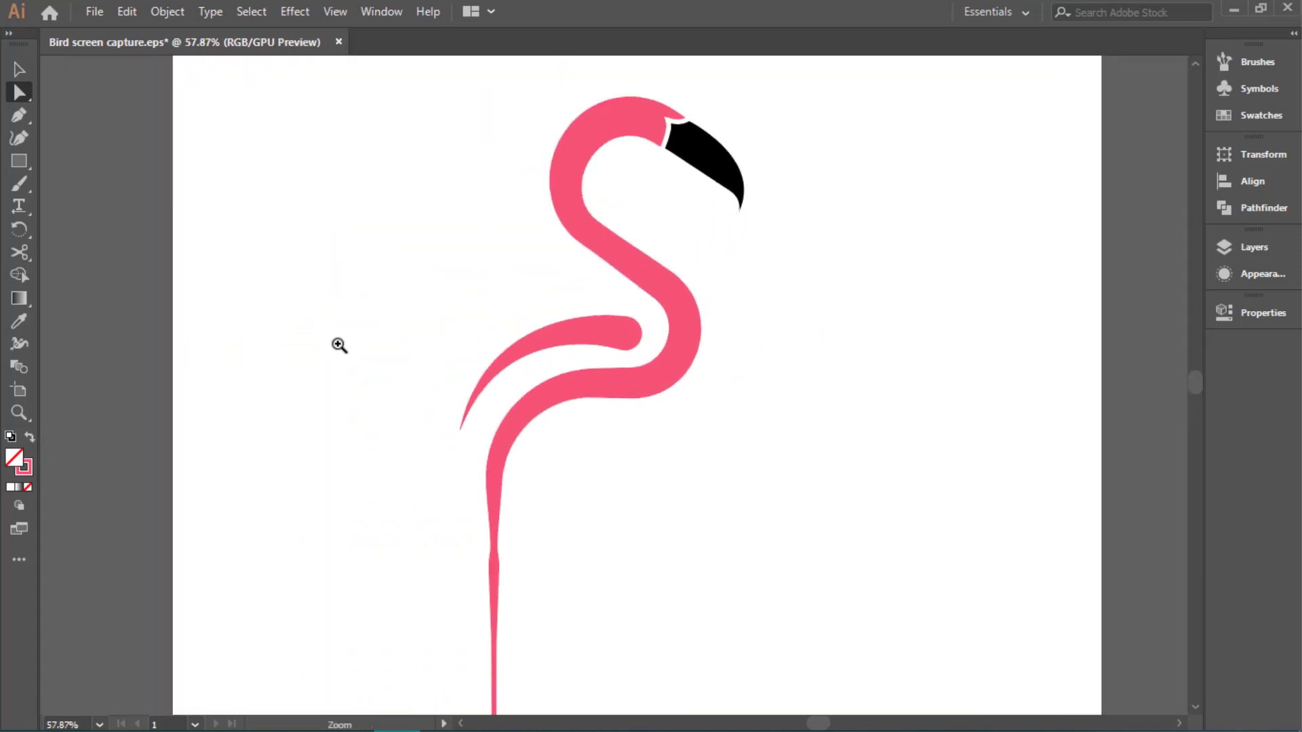
# Duplicate the wing feather above the original, shrinking and tilting the copy to follow its curve
pyautogui.press('v')
pyautogui.click(341, 358)
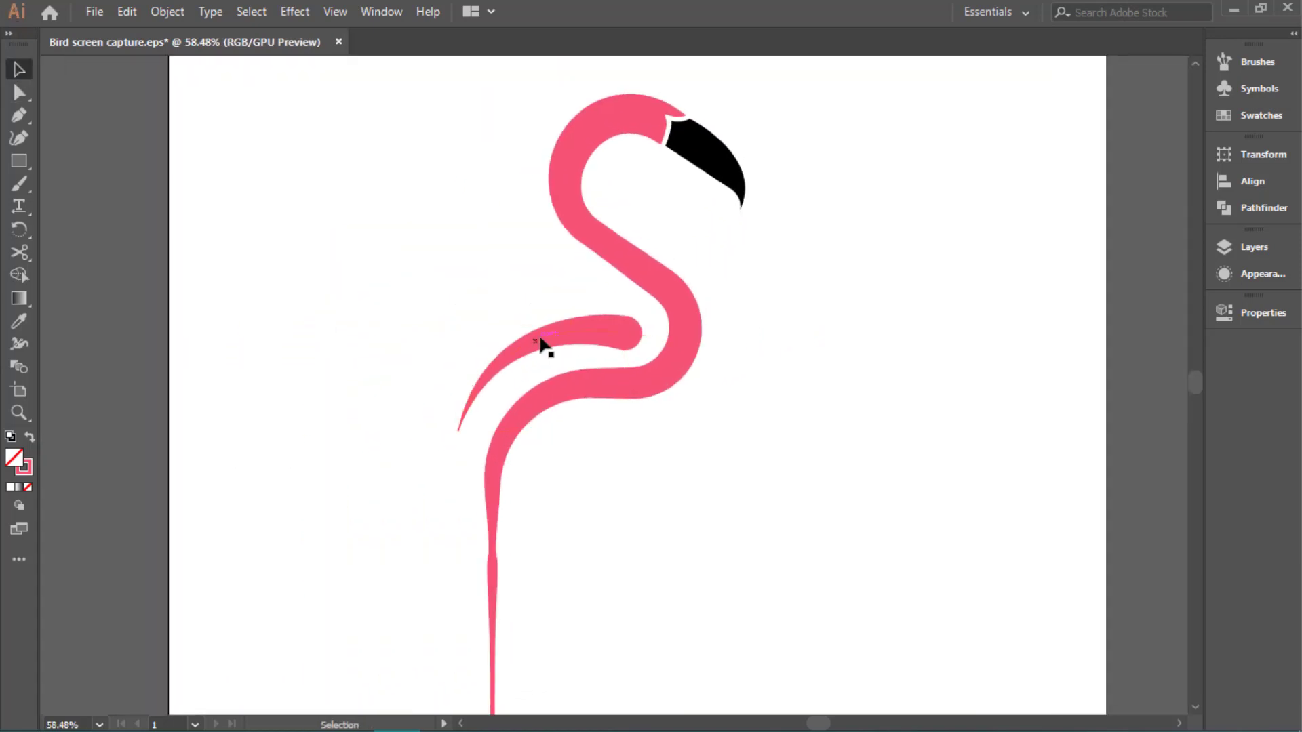
pyautogui.click(553, 336)
pyautogui.moveTo(573, 337)
pyautogui.mouseDown()
pyautogui.moveTo(546, 293)
pyautogui.moveTo(638, 338)
pyautogui.mouseUp()
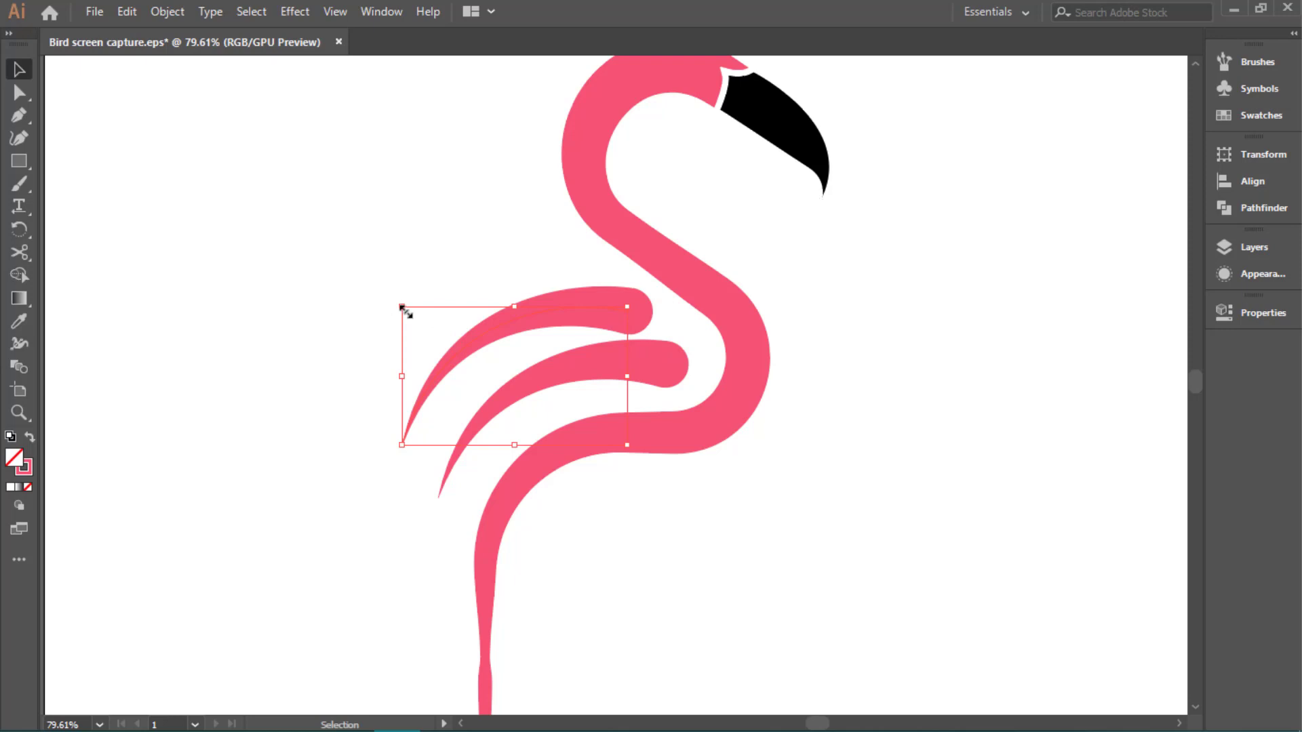
pyautogui.moveTo(402, 307); pyautogui.dragTo(415, 315)
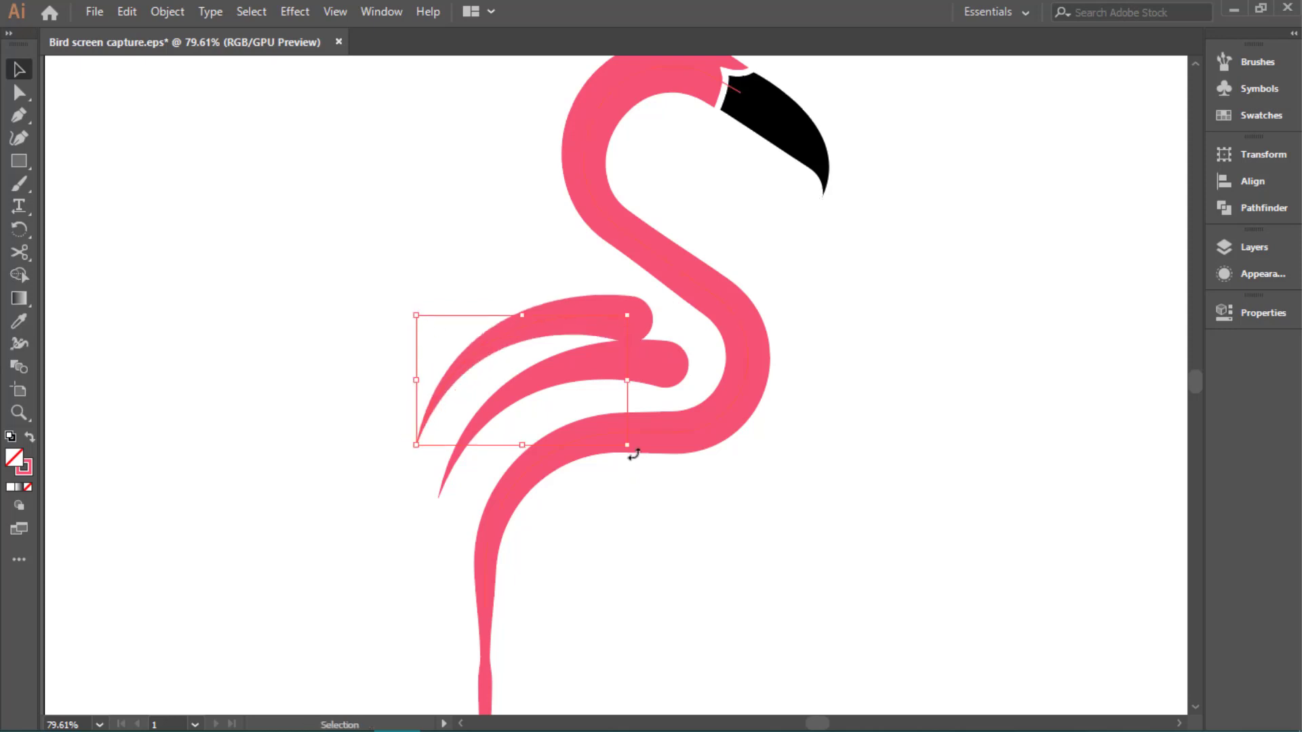
pyautogui.moveTo(634, 454); pyautogui.dragTo(643, 435)
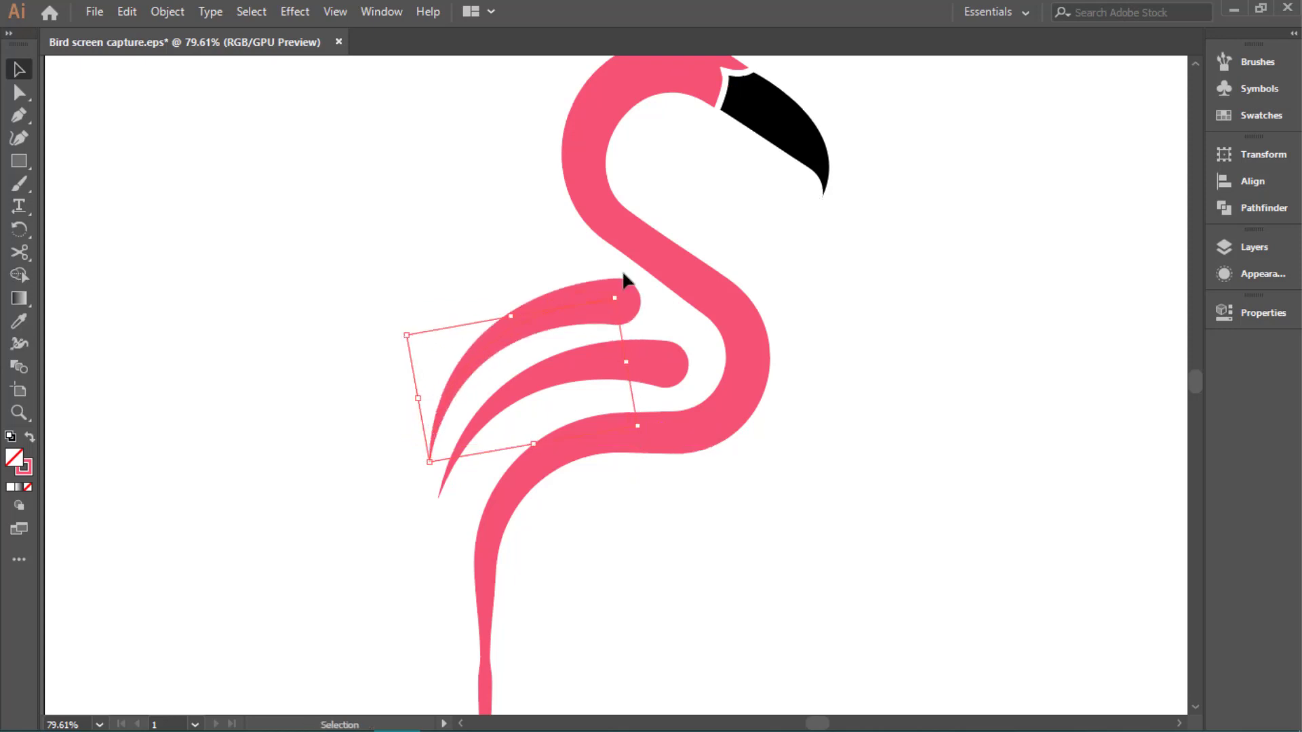
pyautogui.moveTo(605, 299); pyautogui.dragTo(597, 310)
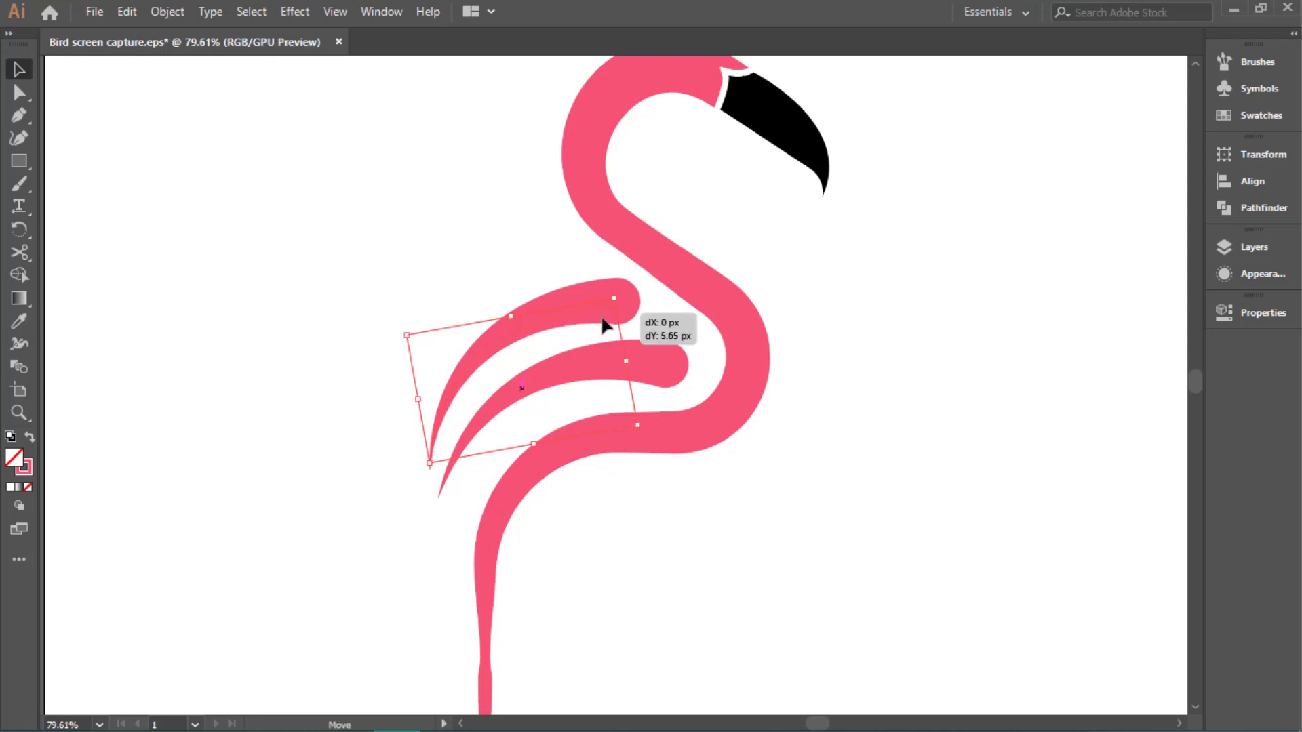
# Reduce the new feather's stroke weight to 34 pt
pyautogui.click(1263, 305)
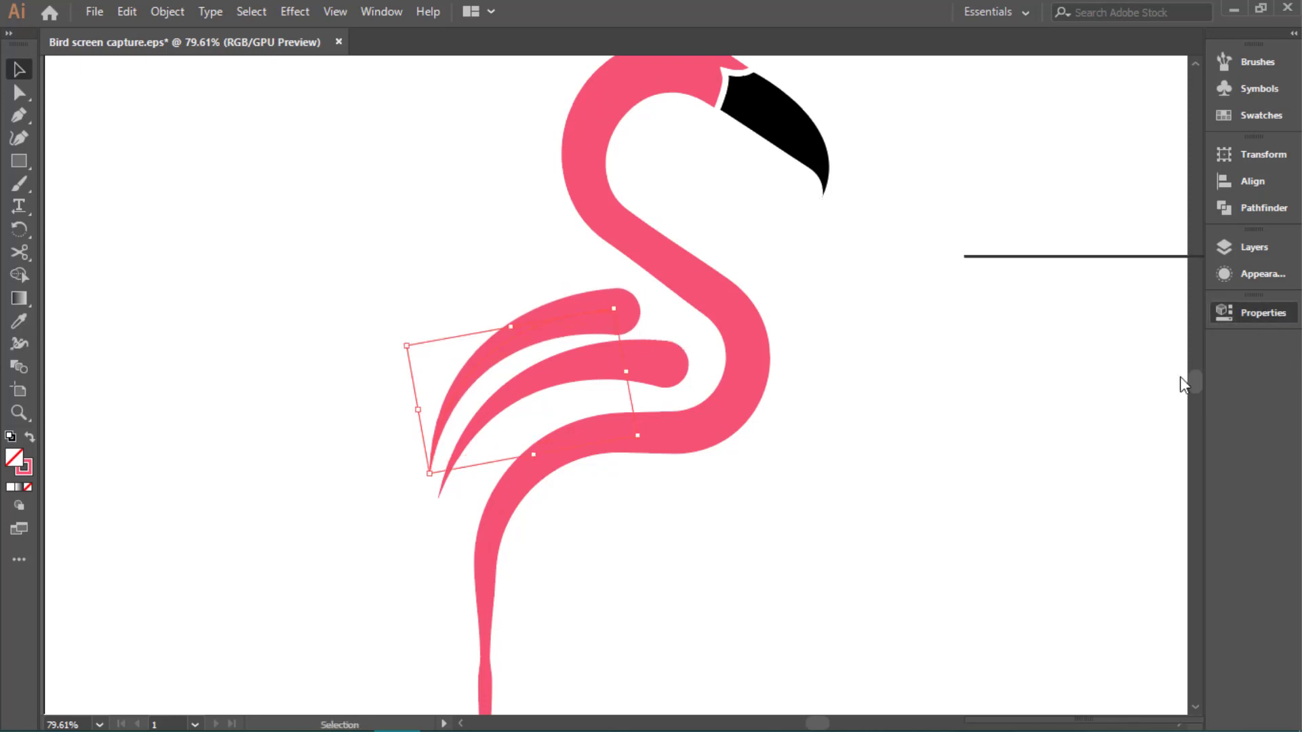
pyautogui.click(1052, 513)
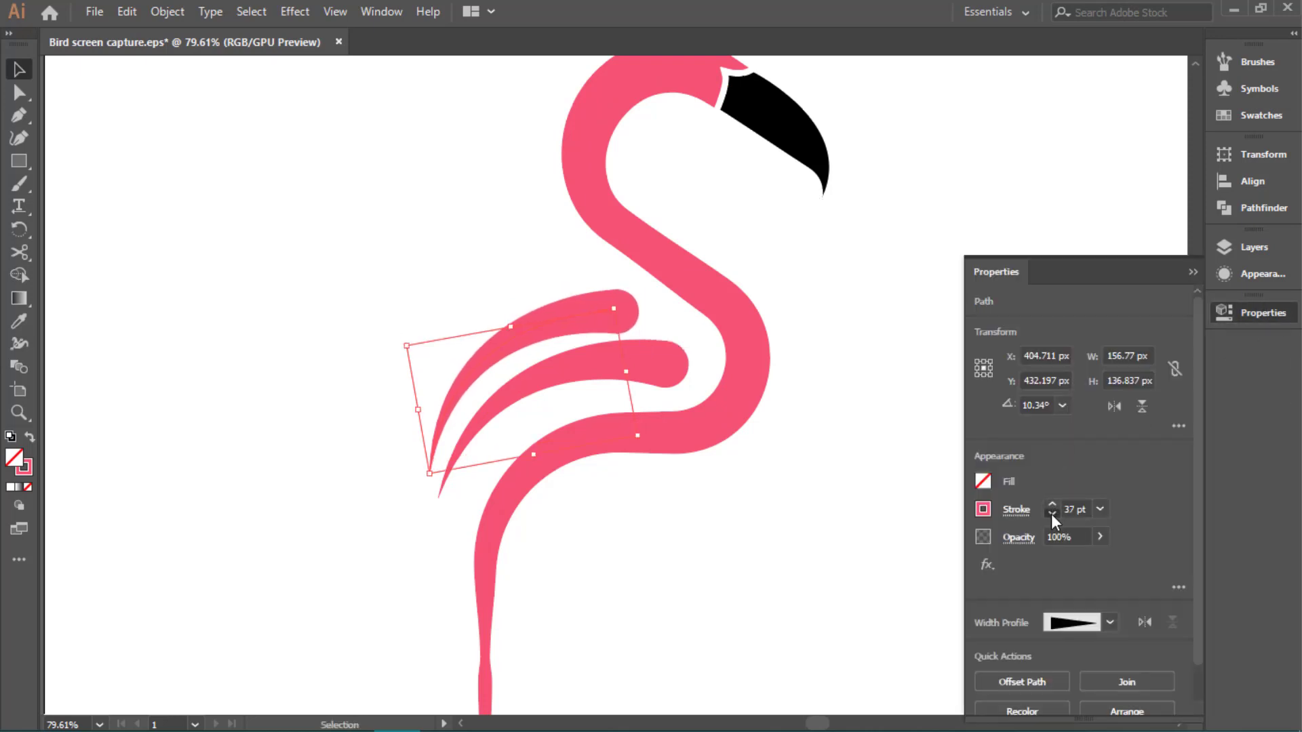
pyautogui.click(1052, 514)
pyautogui.click(1051, 513)
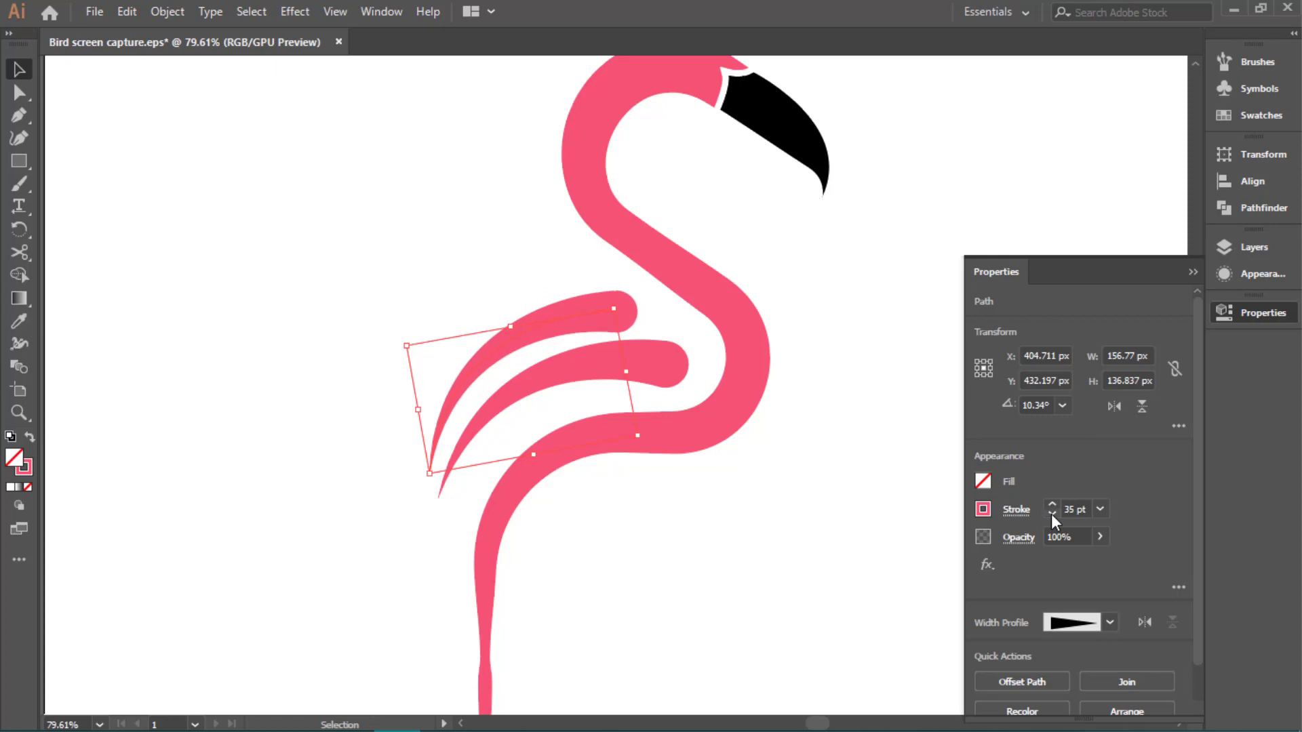
pyautogui.click(1193, 271)
# Zoom in on the feathers and nudge and rotate the top feather slightly into place
pyautogui.press('z')
pyautogui.click(476, 313)
pyautogui.press('v')
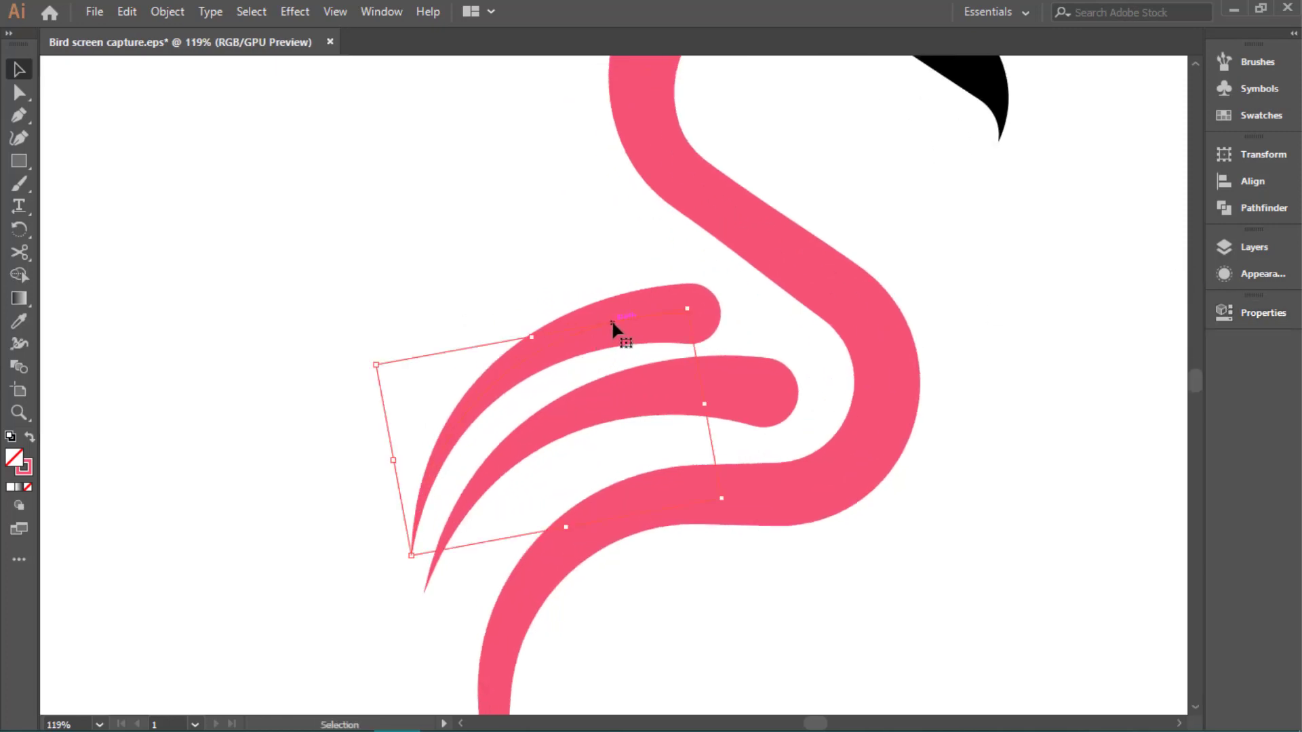
pyautogui.moveTo(612, 321); pyautogui.dragTo(605, 326)
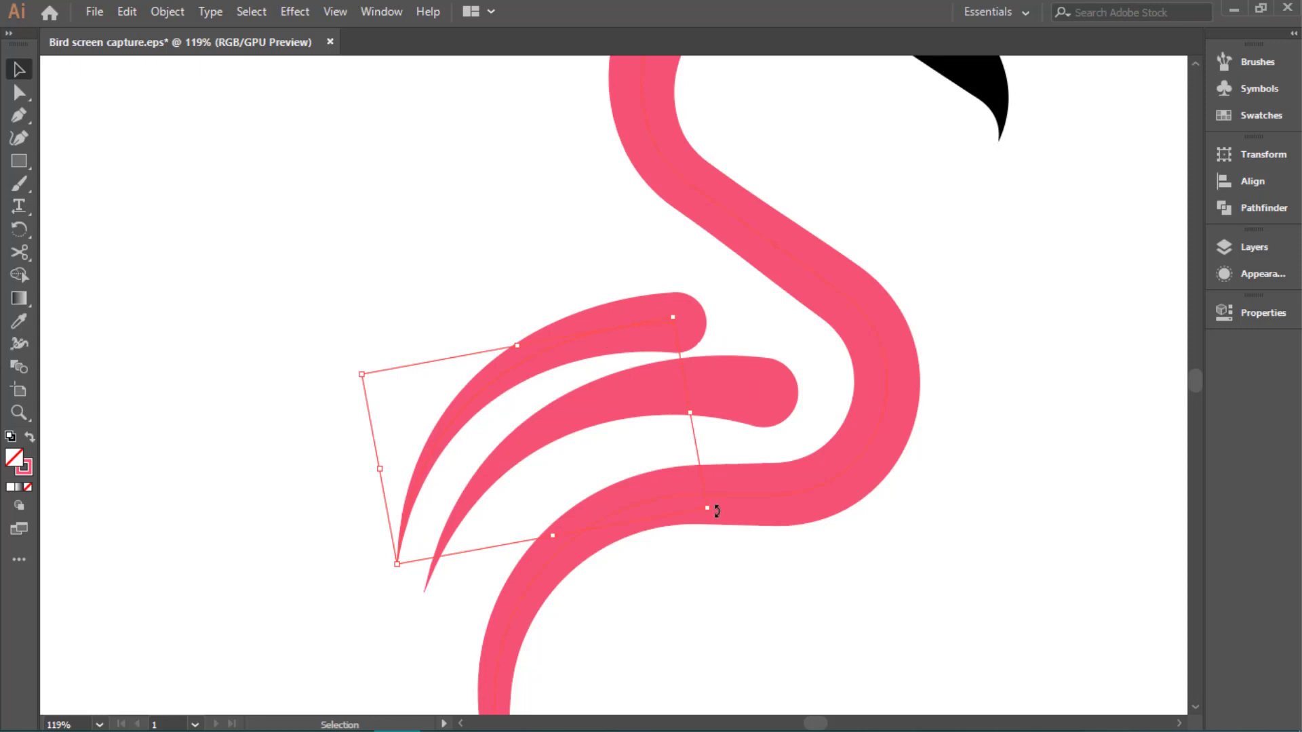
pyautogui.moveTo(716, 511); pyautogui.dragTo(709, 485)
pyautogui.moveTo(630, 343); pyautogui.dragTo(644, 315)
# Reshape the outer feather's tip anchor and handle so it curves down beside the inner tip
pyautogui.press('a')
pyautogui.click(437, 581)
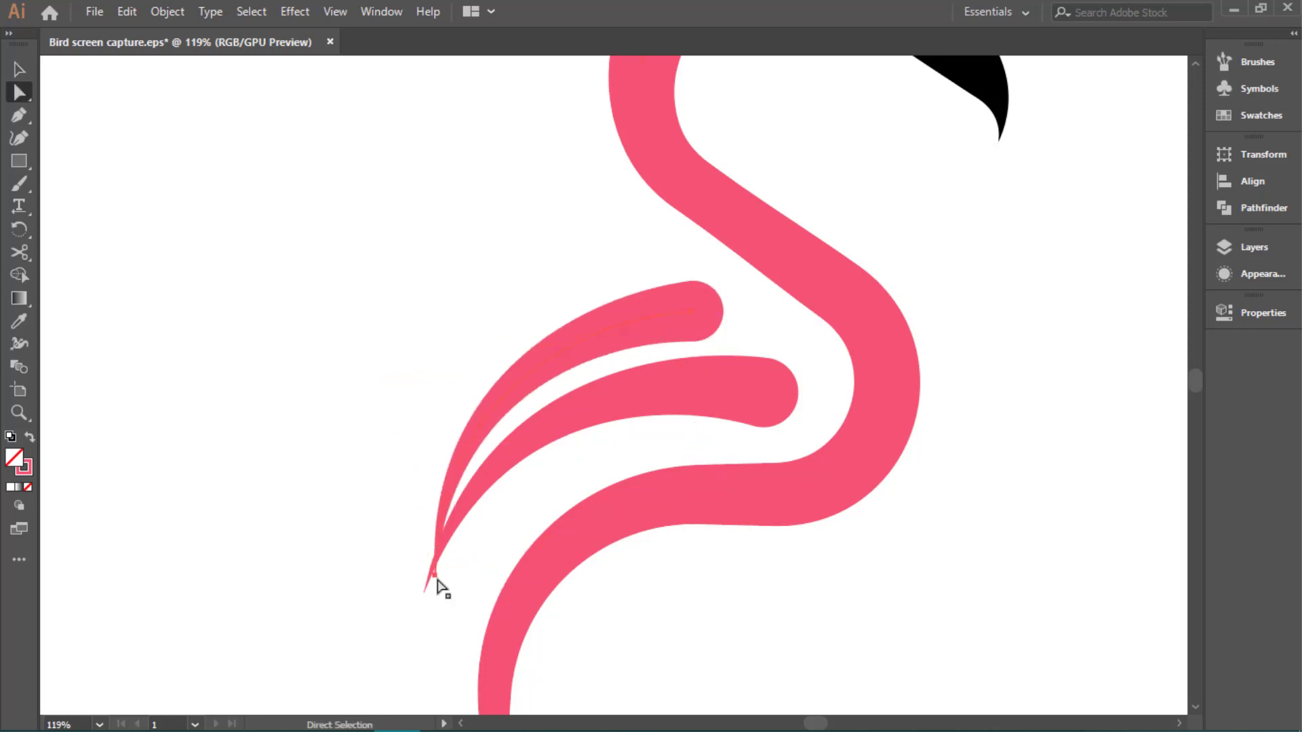
pyautogui.moveTo(437, 581); pyautogui.dragTo(416, 567)
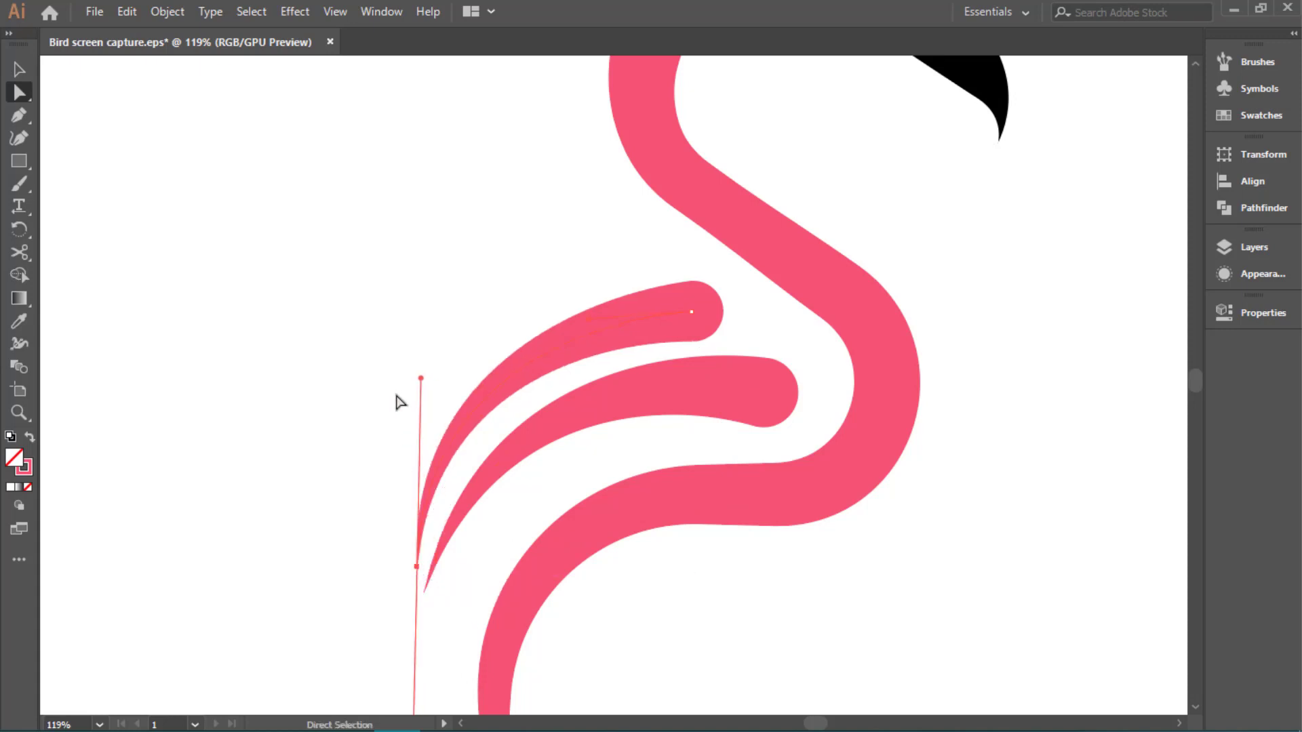
pyautogui.moveTo(421, 378); pyautogui.dragTo(441, 376)
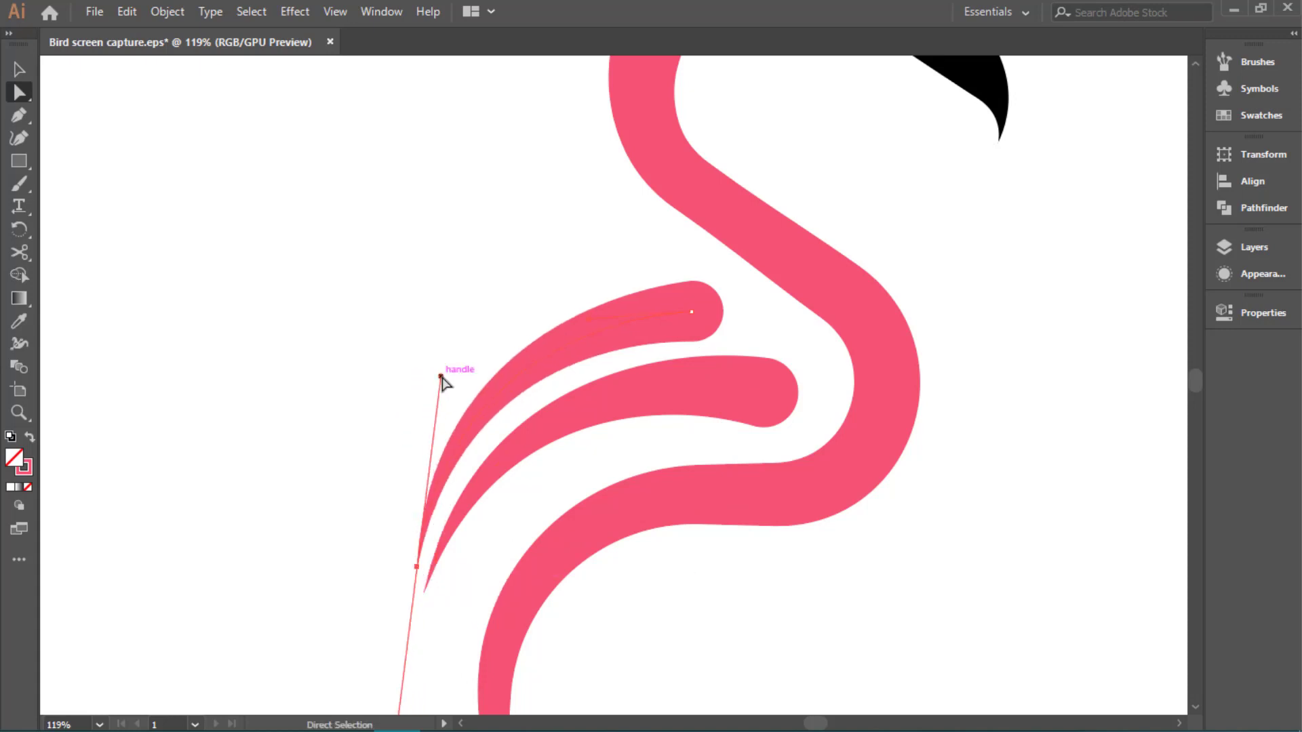
pyautogui.moveTo(416, 566); pyautogui.dragTo(421, 572)
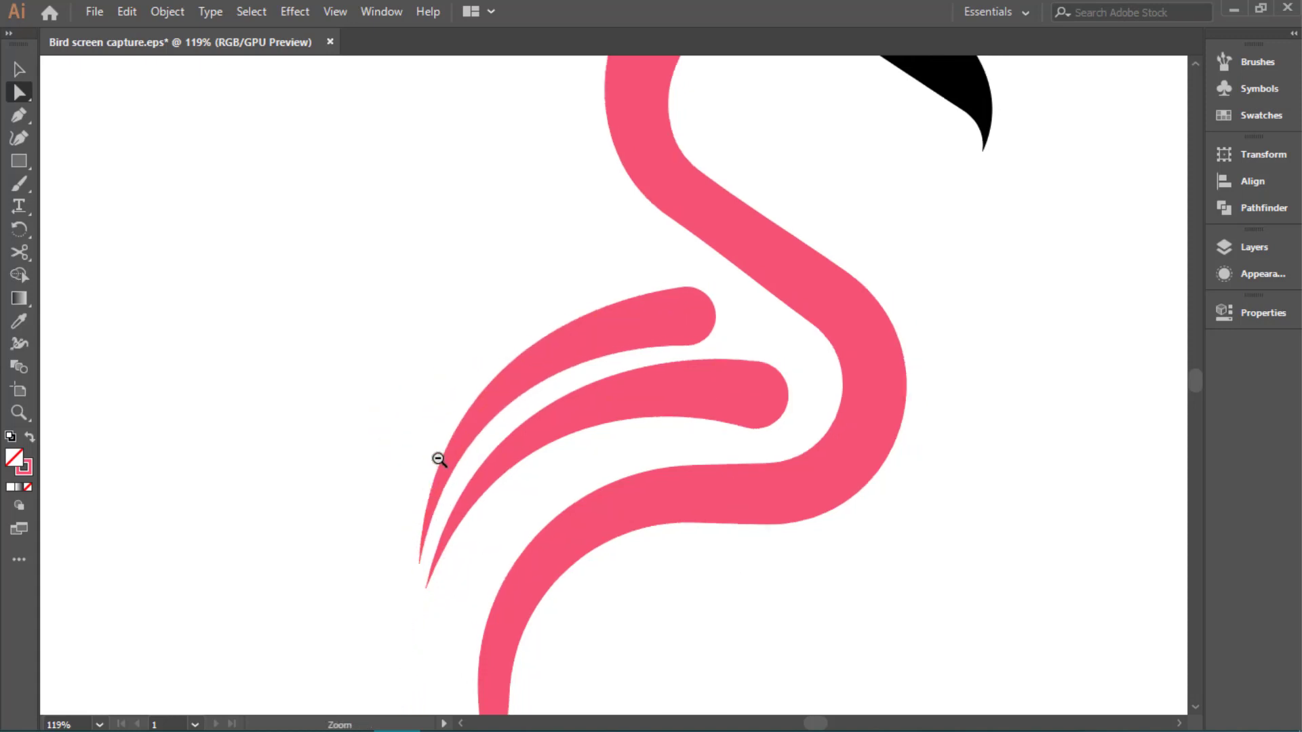
pyautogui.scroll(-5, 207, 417)
pyautogui.scroll(-1, 207, 417)
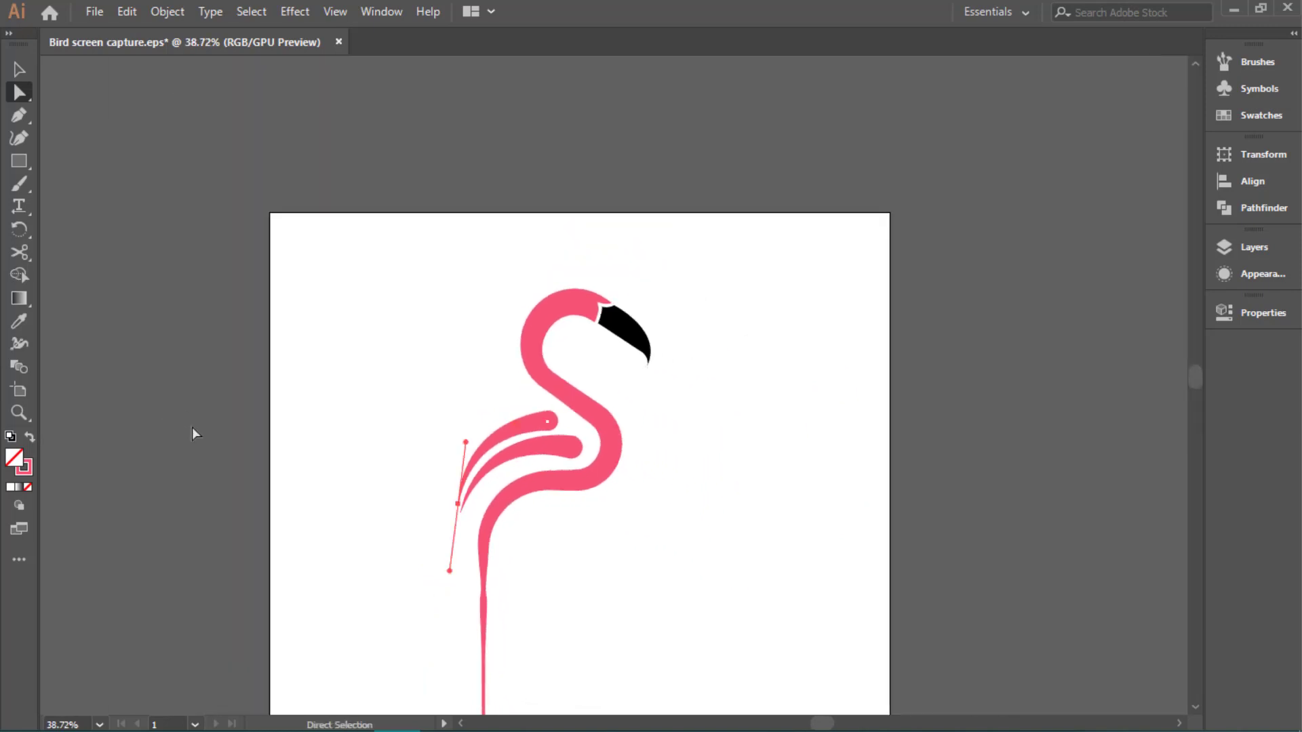
pyautogui.click(19, 70)
pyautogui.click(327, 478)
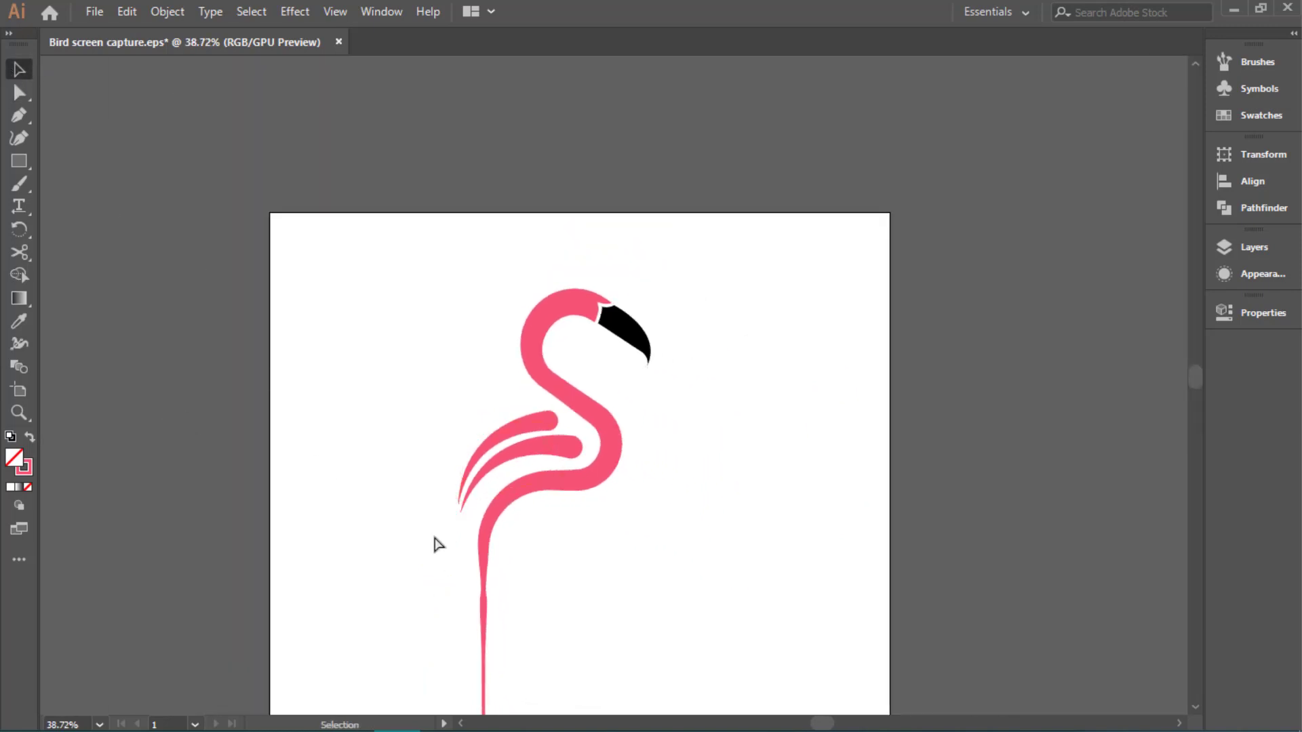
pyautogui.scroll(2, 438, 487)
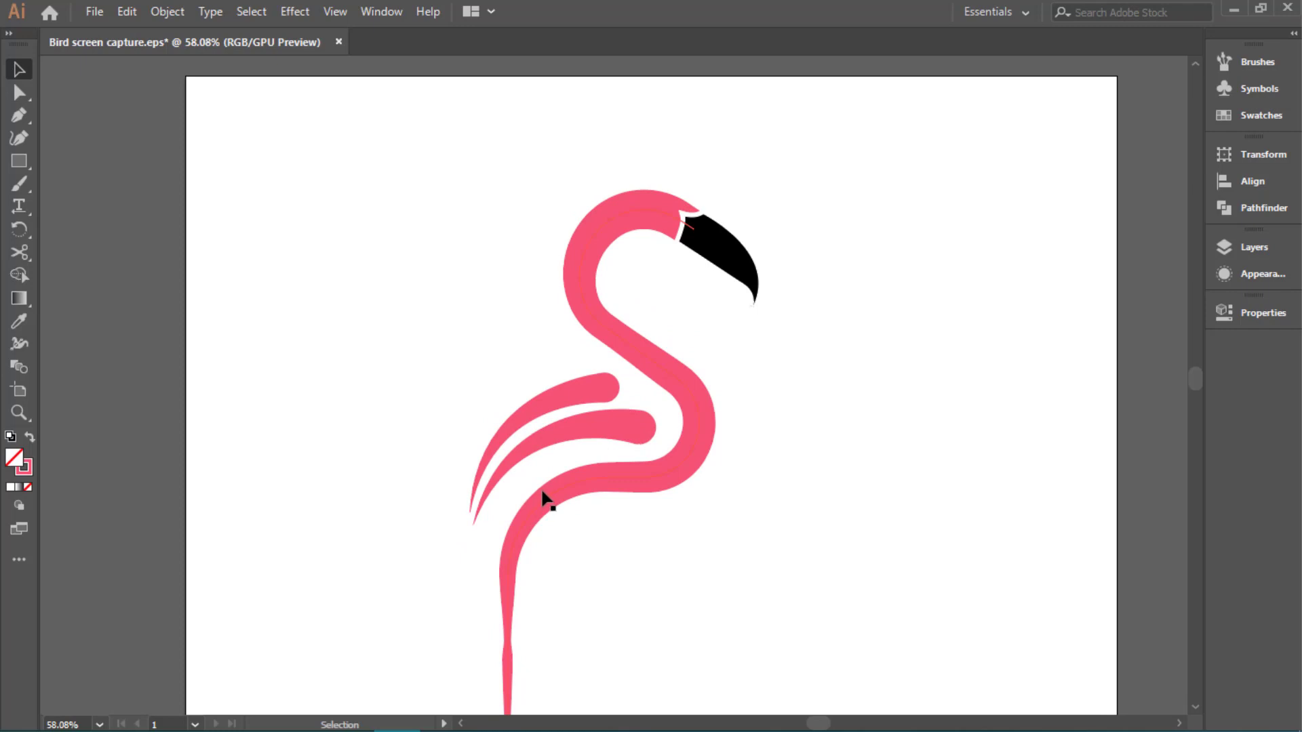
pyautogui.scroll(1, 541, 546)
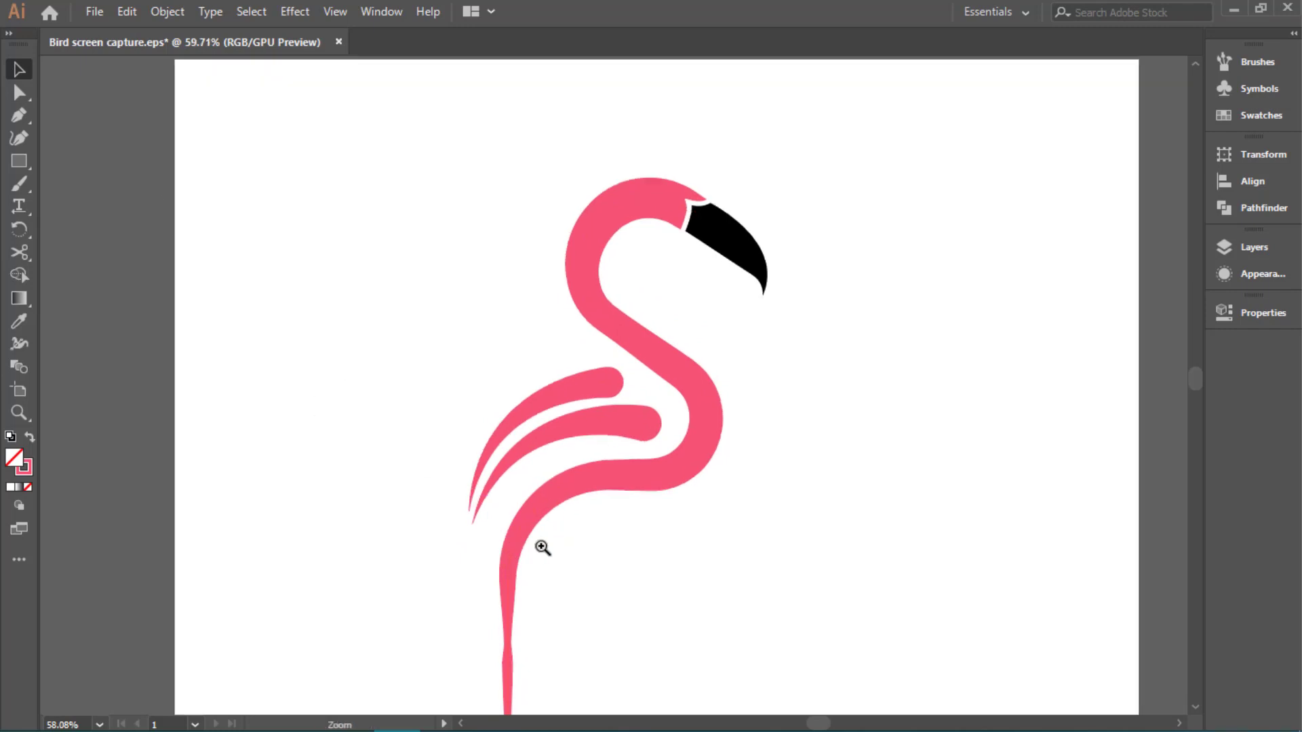
pyautogui.scroll(1, 605, 547)
# Draw a new curved feather path below the others with the flamingo's pink sampled onto it
pyautogui.click(19, 115)
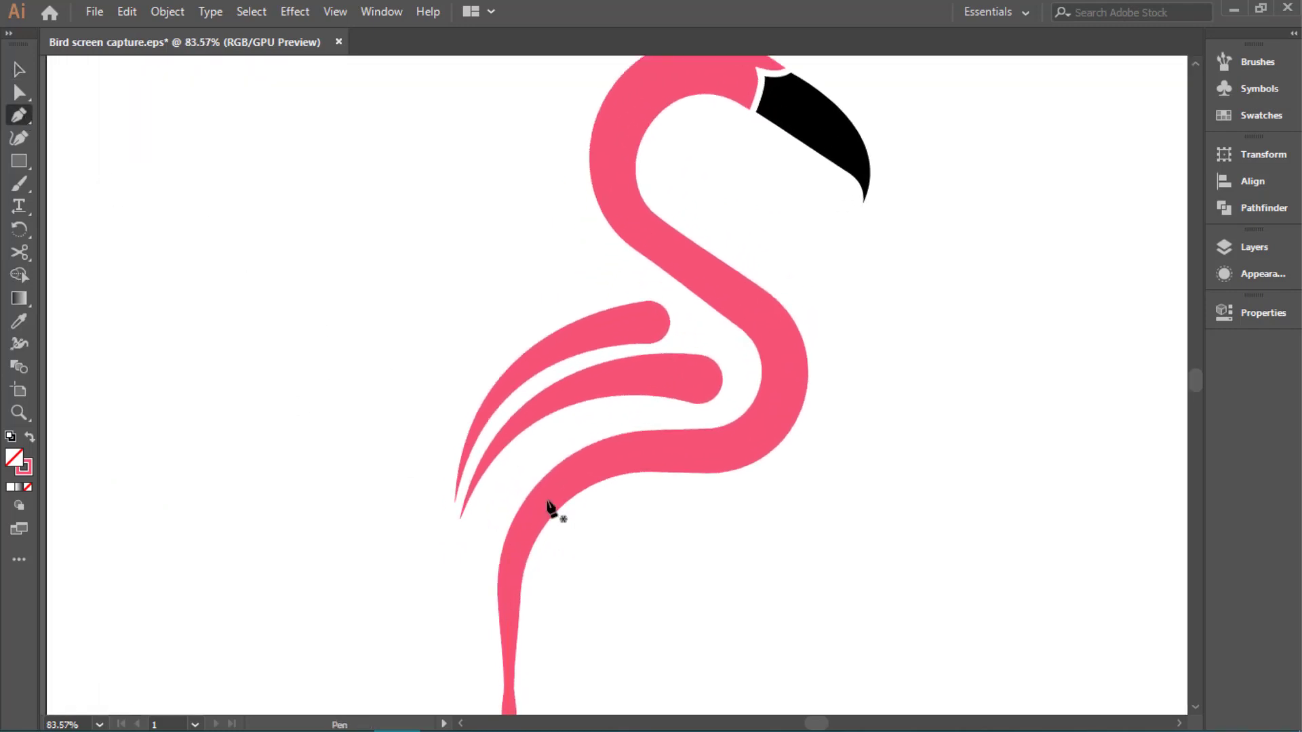
pyautogui.moveTo(547, 447); pyautogui.dragTo(489, 510)
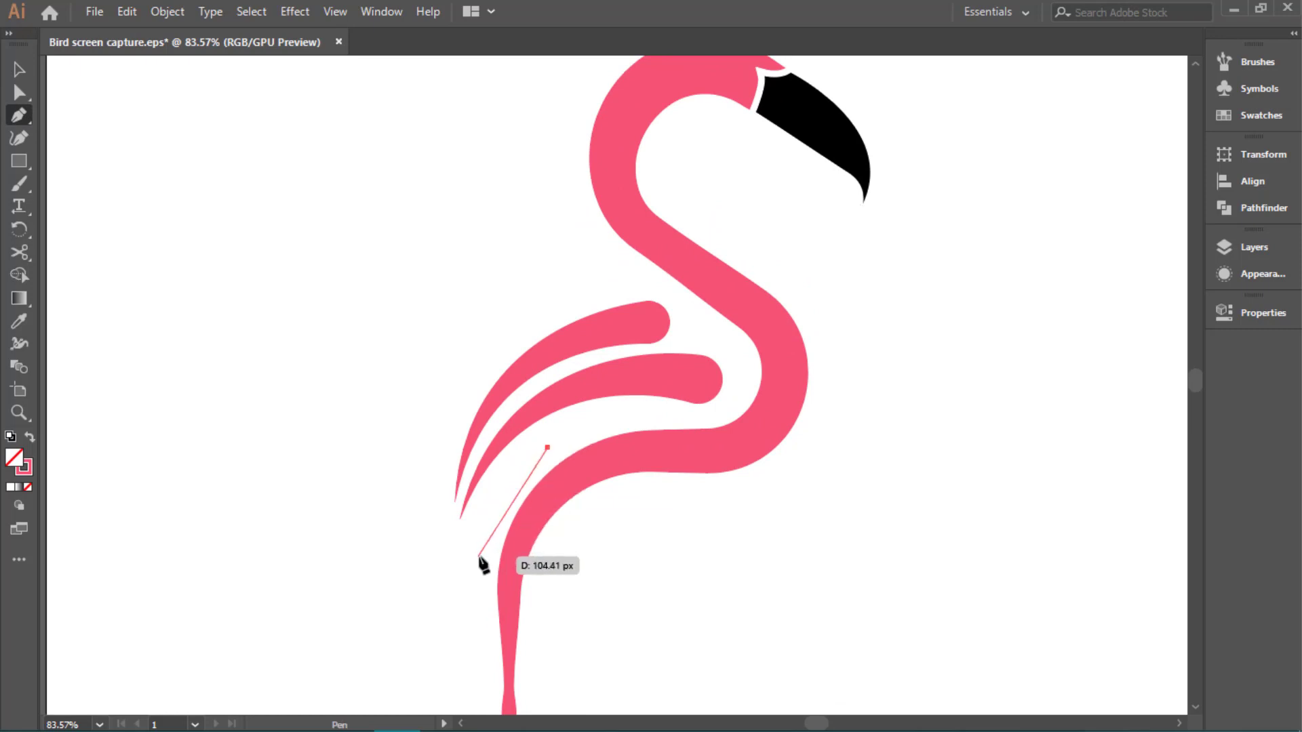
pyautogui.moveTo(479, 557); pyautogui.dragTo(477, 626)
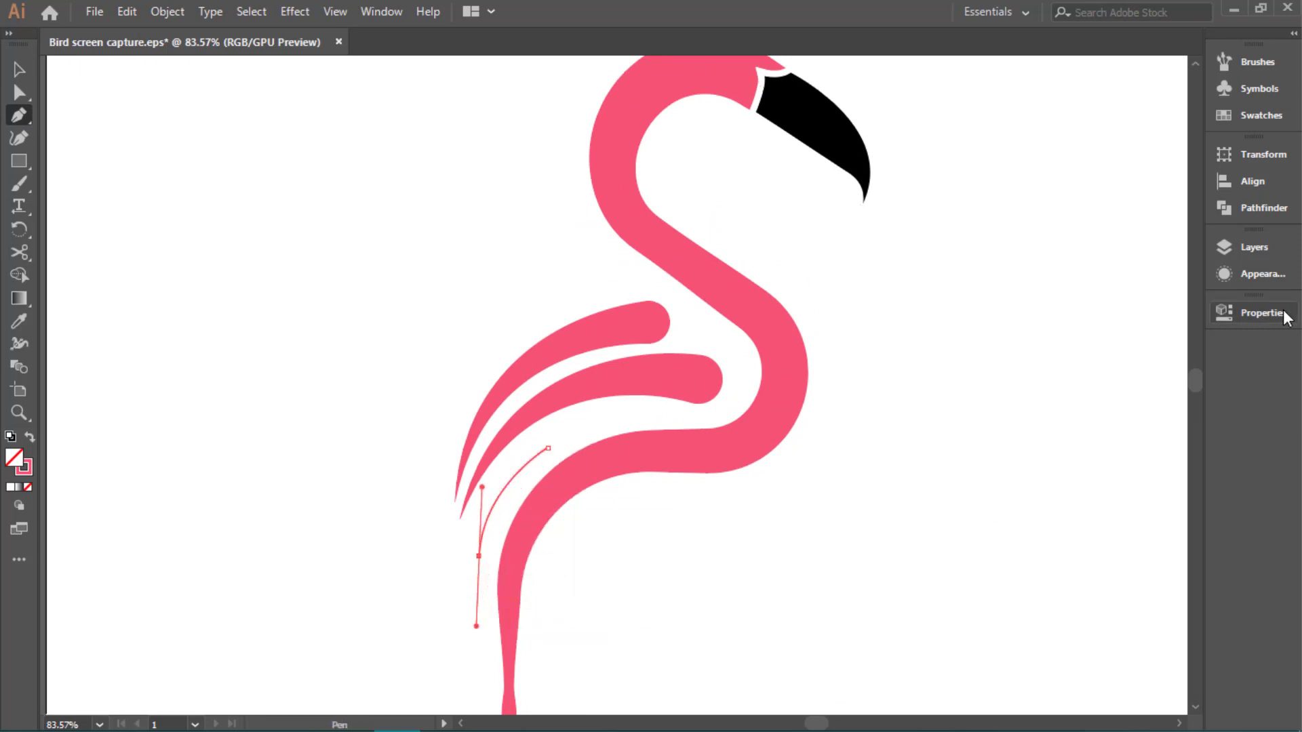
pyautogui.press('i')
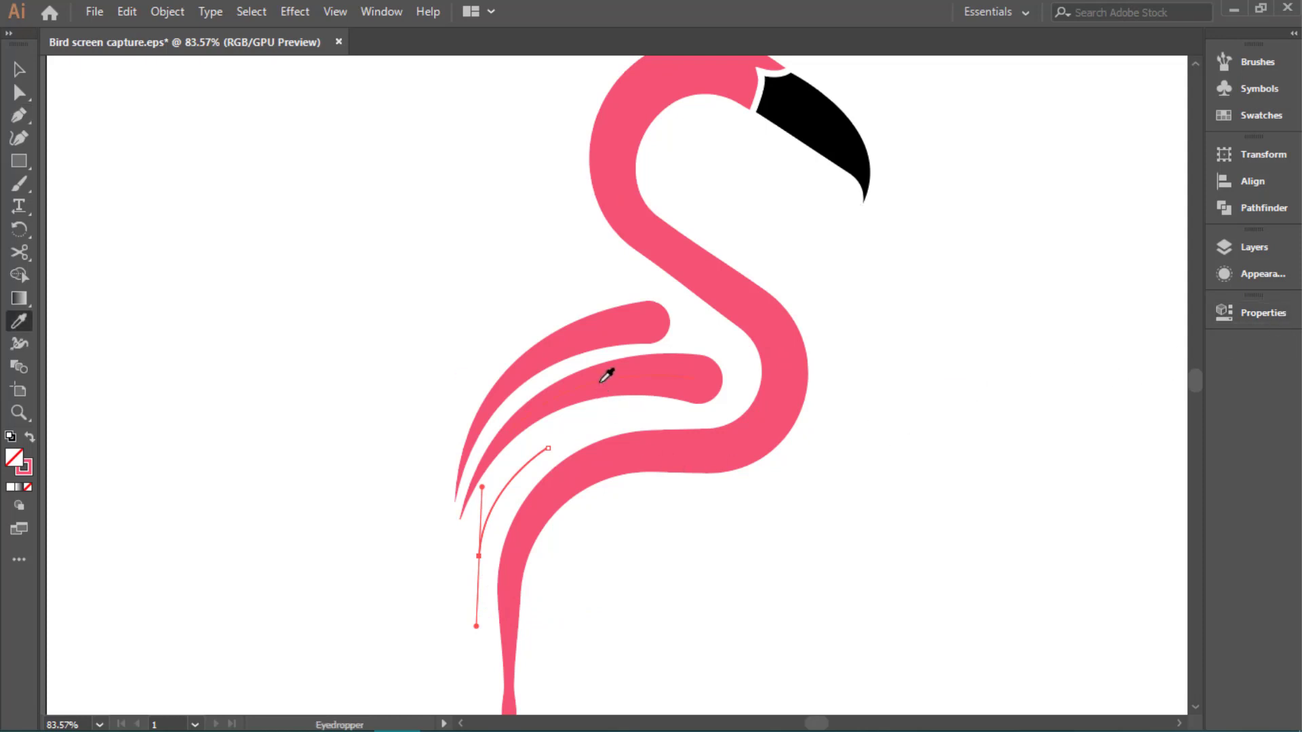
pyautogui.click(604, 374)
# Give the new stroke a reversed tapered width profile and a 25 pt weight
pyautogui.click(1279, 314)
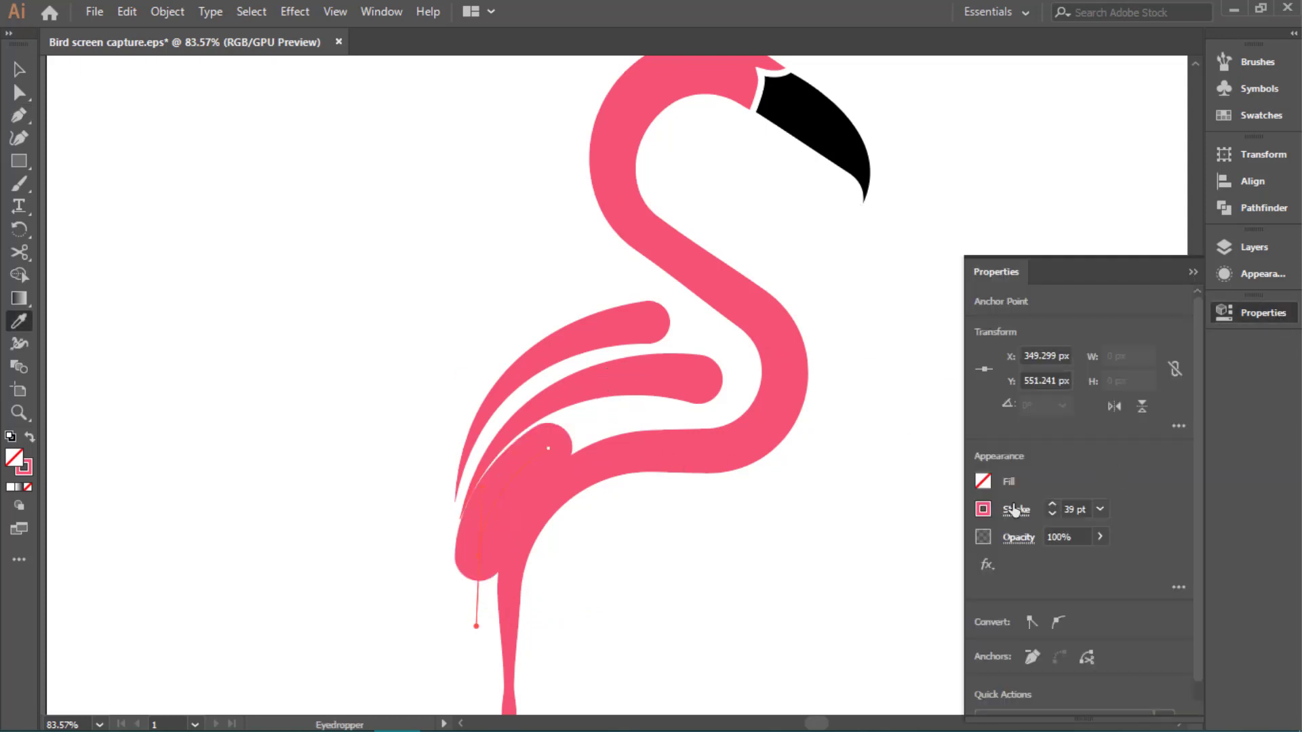
pyautogui.click(1016, 509)
pyautogui.click(968, 481)
pyautogui.click(918, 629)
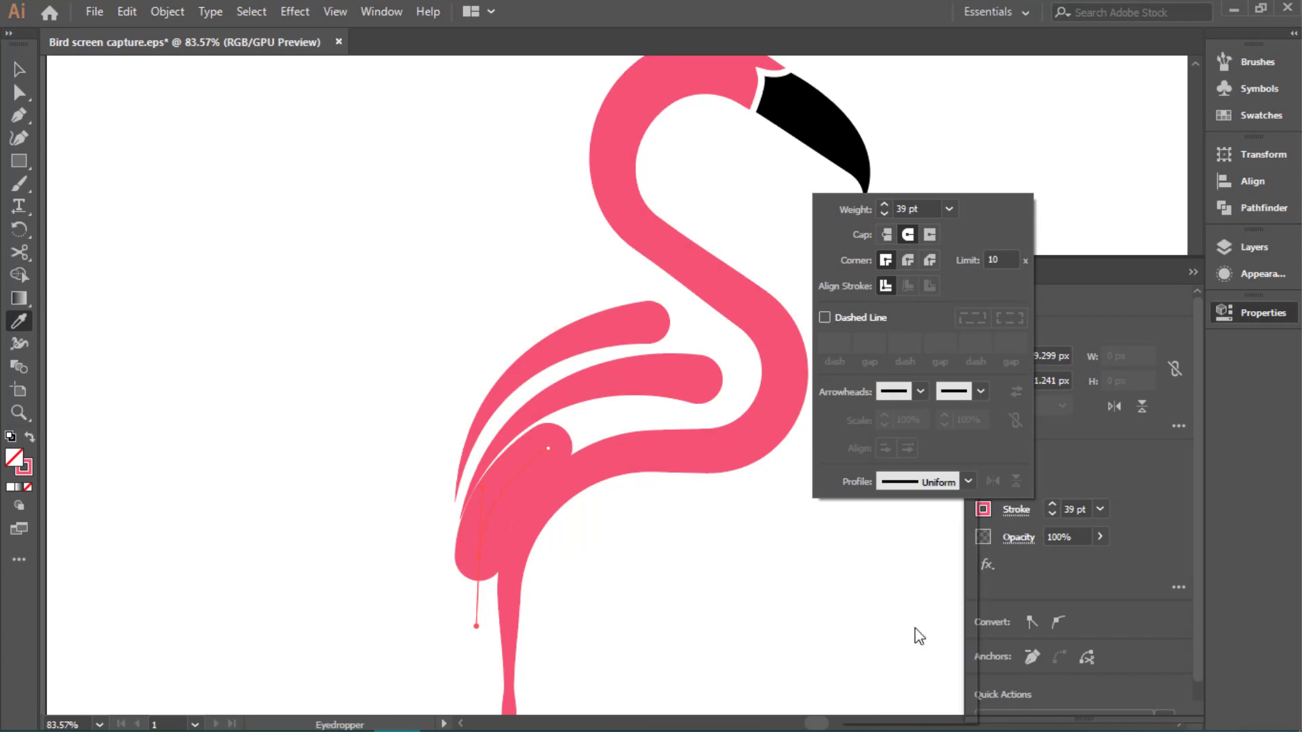
pyautogui.click(993, 480)
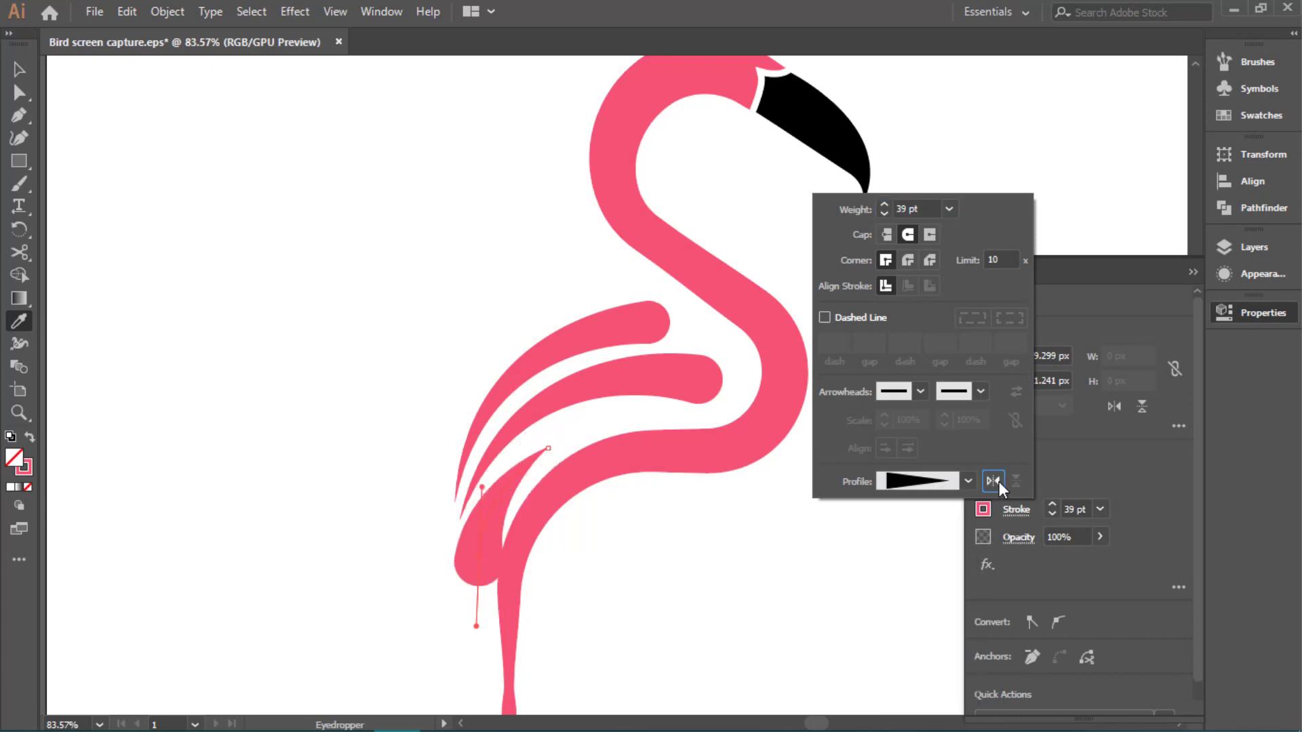
pyautogui.click(1050, 514)
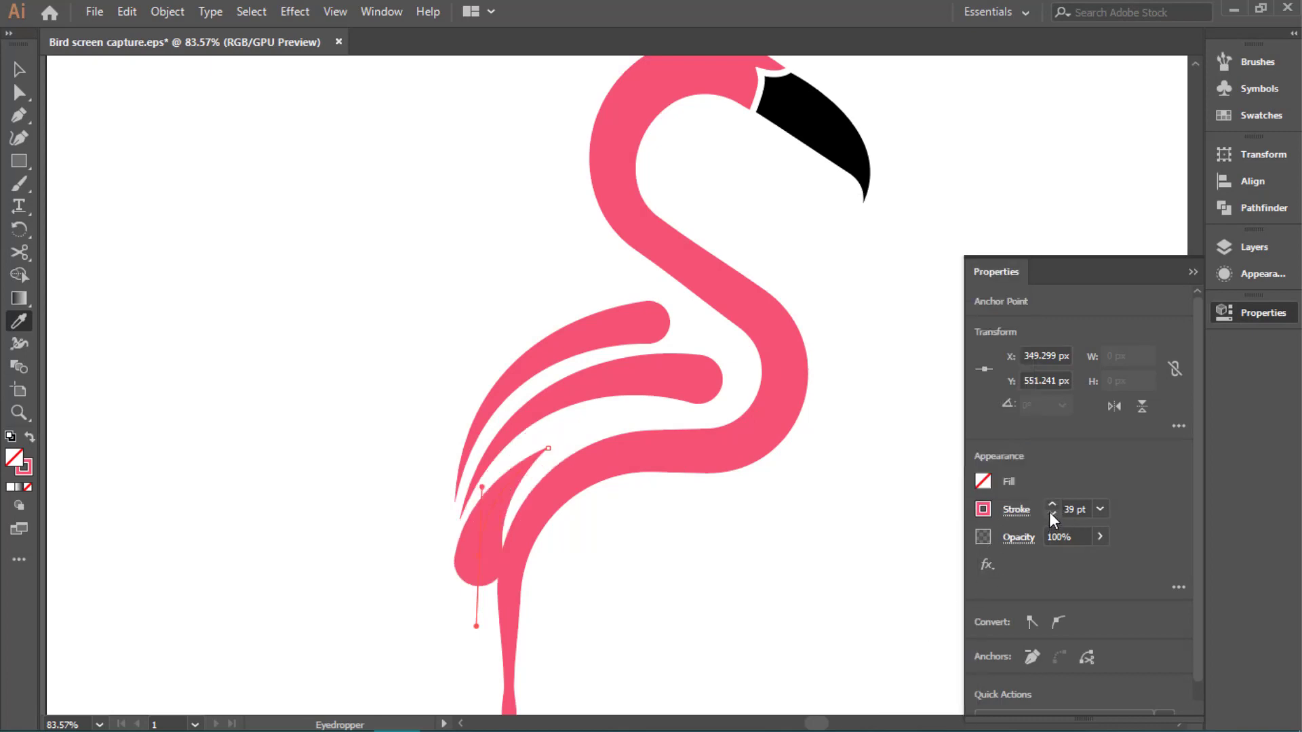
pyautogui.click(1052, 514)
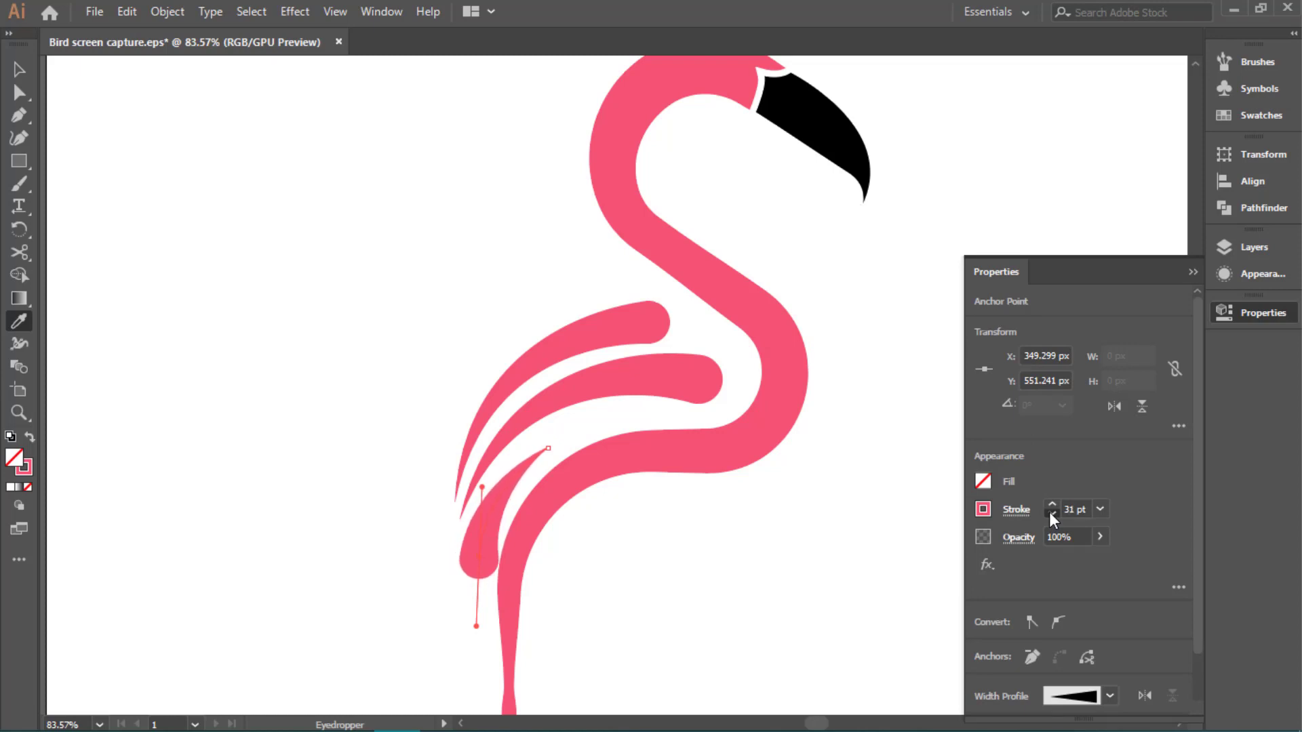
pyautogui.click(1052, 514)
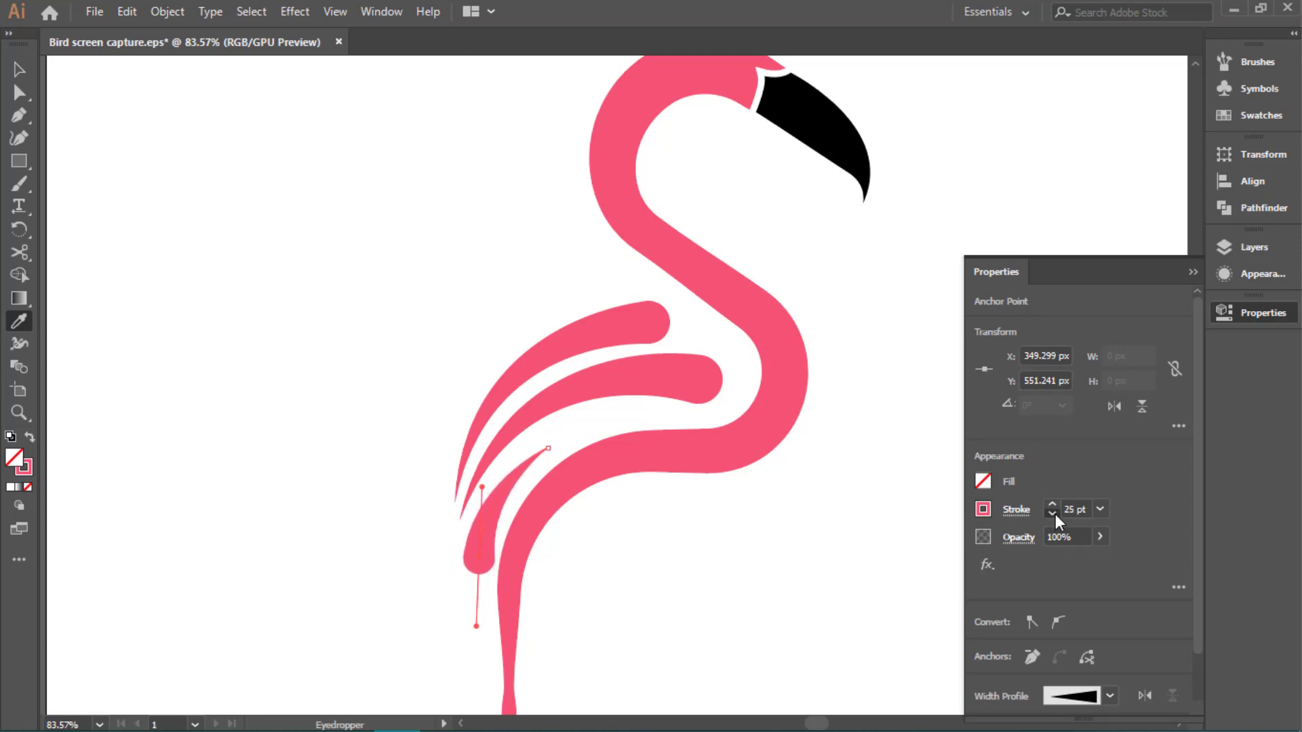
pyautogui.click(1194, 274)
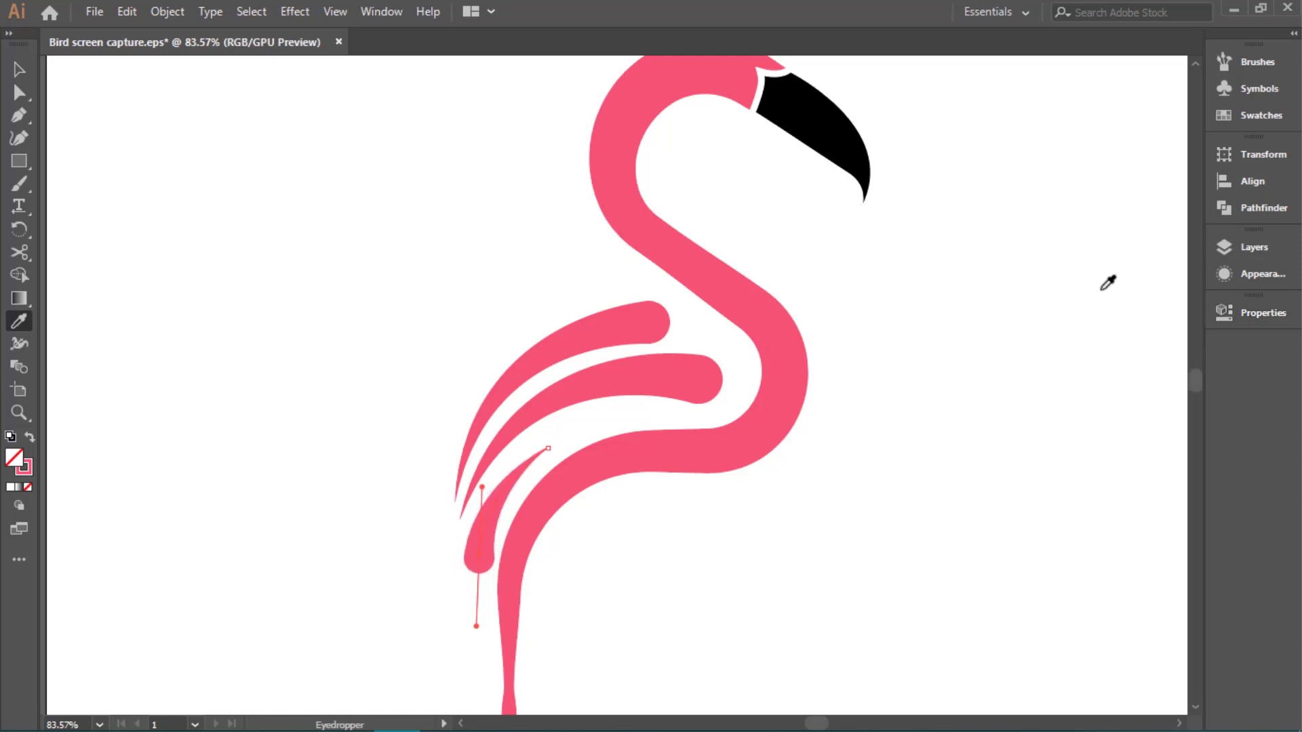
# Move and rotate the shortest feather to fan parallel beside the other two, then zoom out to check
pyautogui.press('v')
pyautogui.scroll(2, 519, 445)
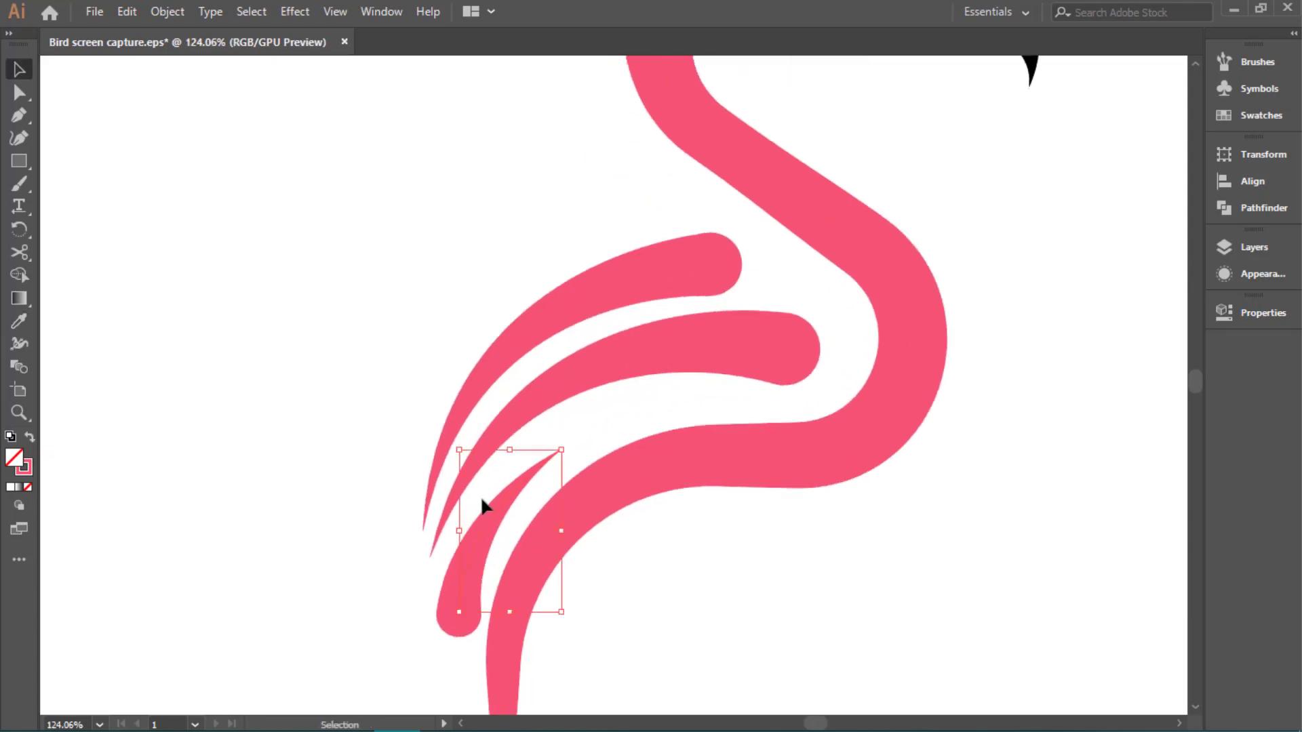
pyautogui.moveTo(492, 522); pyautogui.dragTo(504, 495)
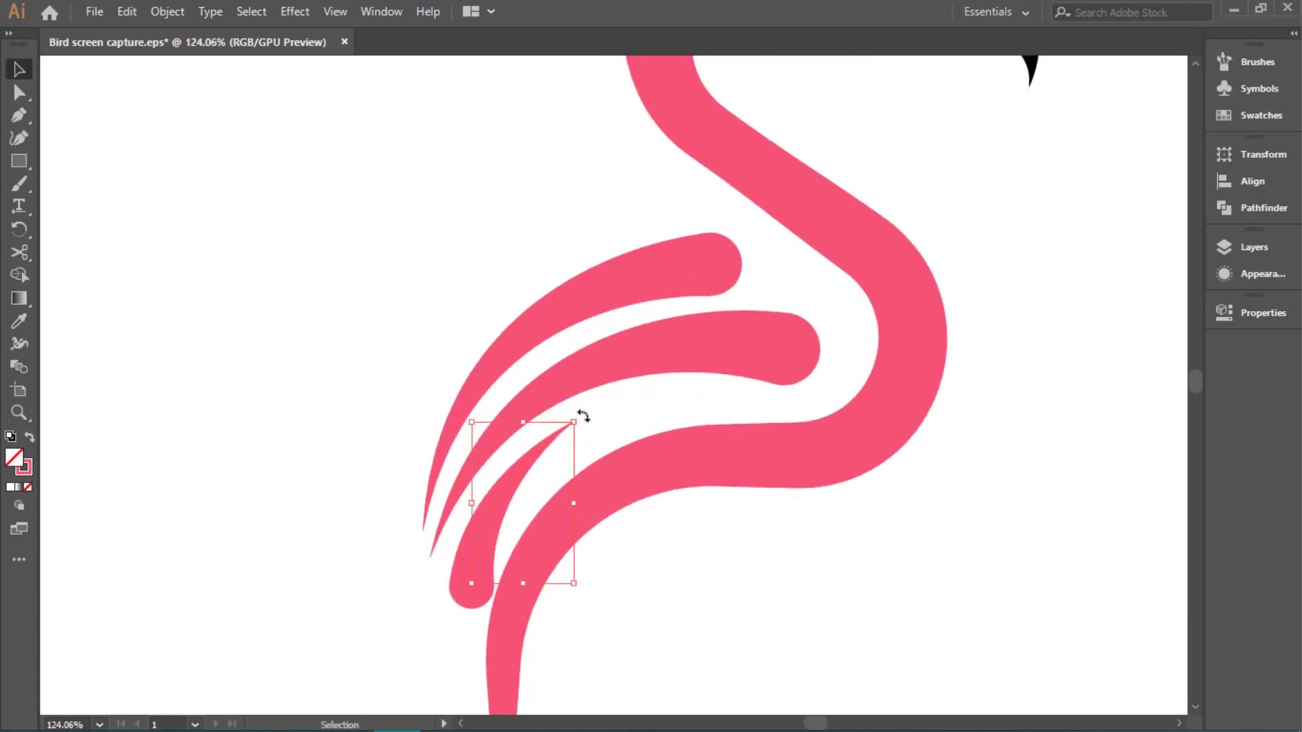
pyautogui.moveTo(582, 414); pyautogui.dragTo(594, 425)
pyautogui.moveTo(507, 497); pyautogui.dragTo(551, 474)
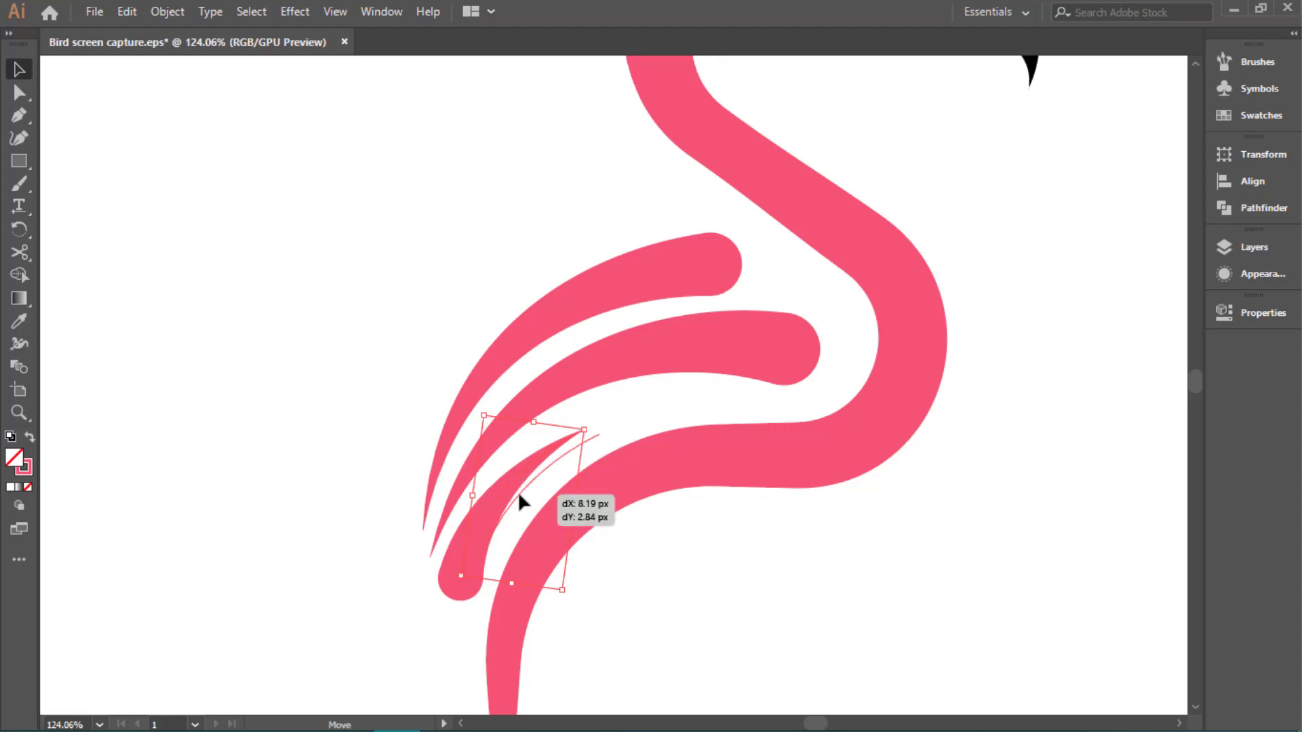
pyautogui.moveTo(605, 432); pyautogui.dragTo(619, 442)
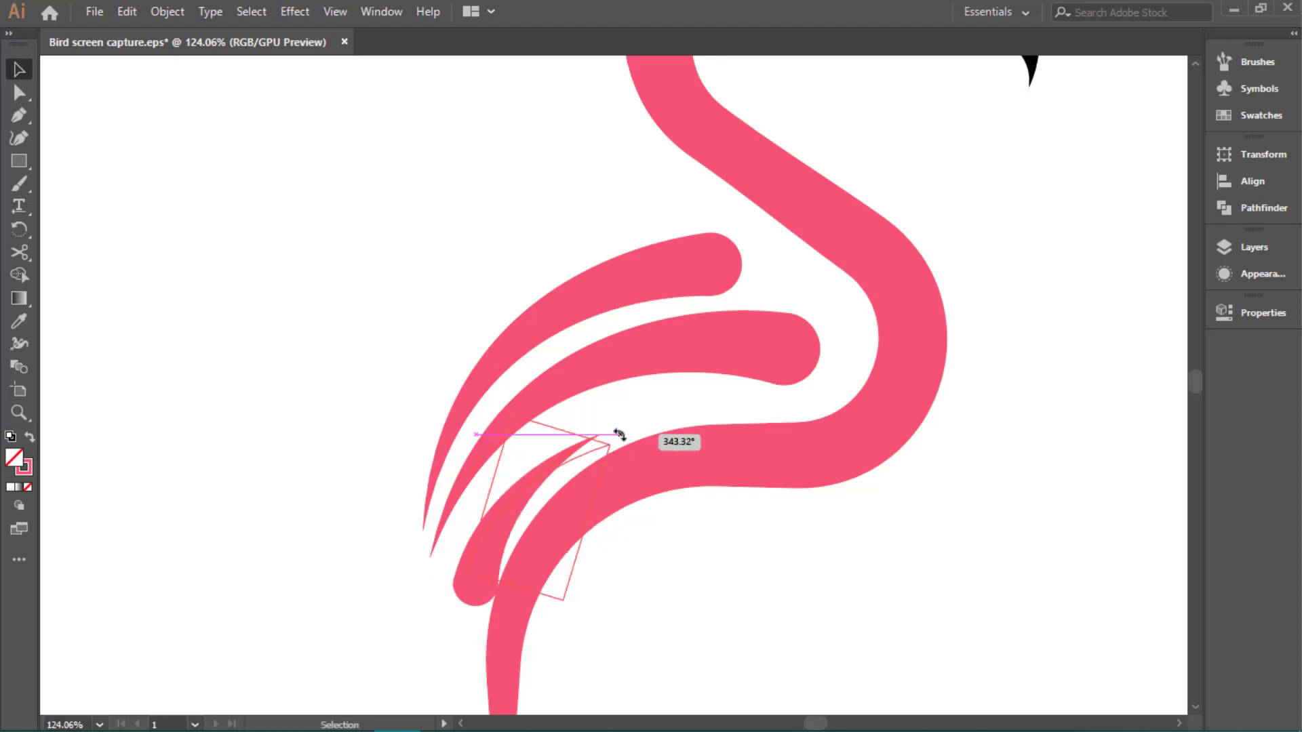
pyautogui.moveTo(536, 482); pyautogui.dragTo(532, 471)
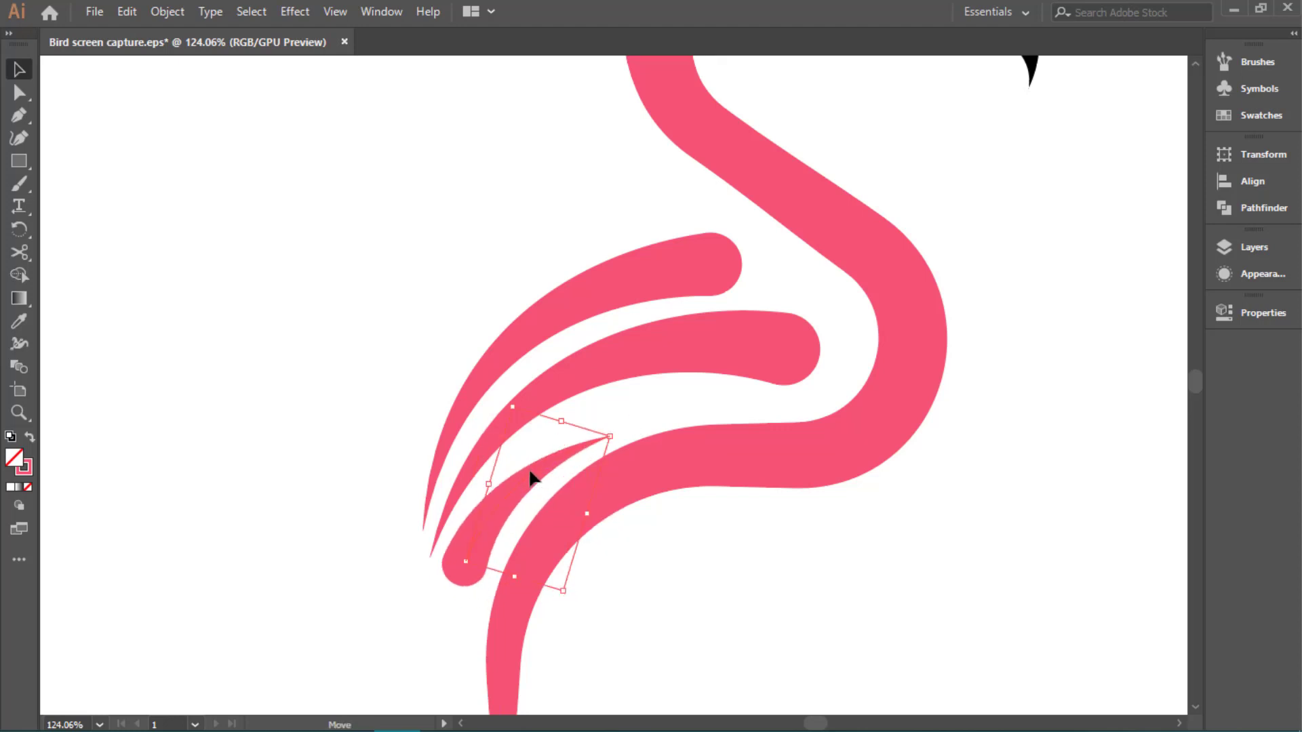
pyautogui.click(620, 440)
pyautogui.moveTo(620, 447); pyautogui.dragTo(340, 407)
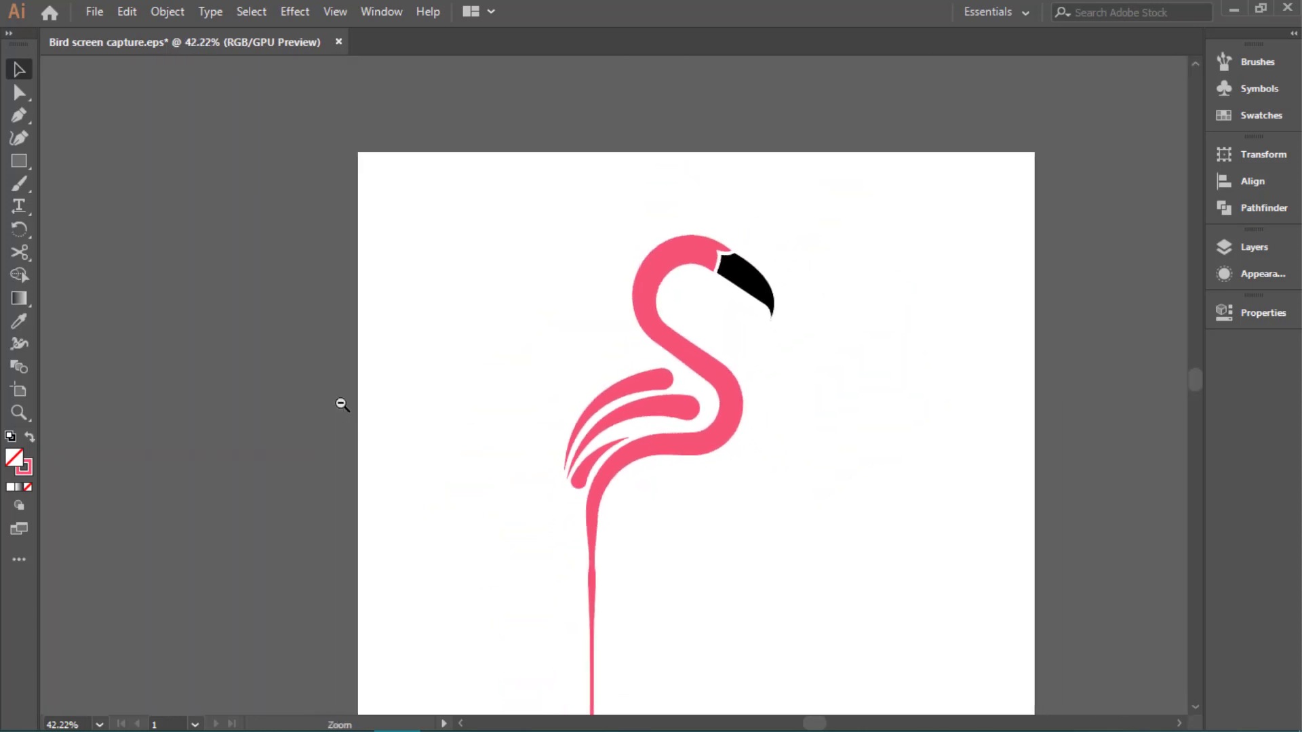
pyautogui.moveTo(610, 491)
pyautogui.mouseDown()
pyautogui.moveTo(671, 416)
pyautogui.moveTo(787, 430)
pyautogui.mouseUp()
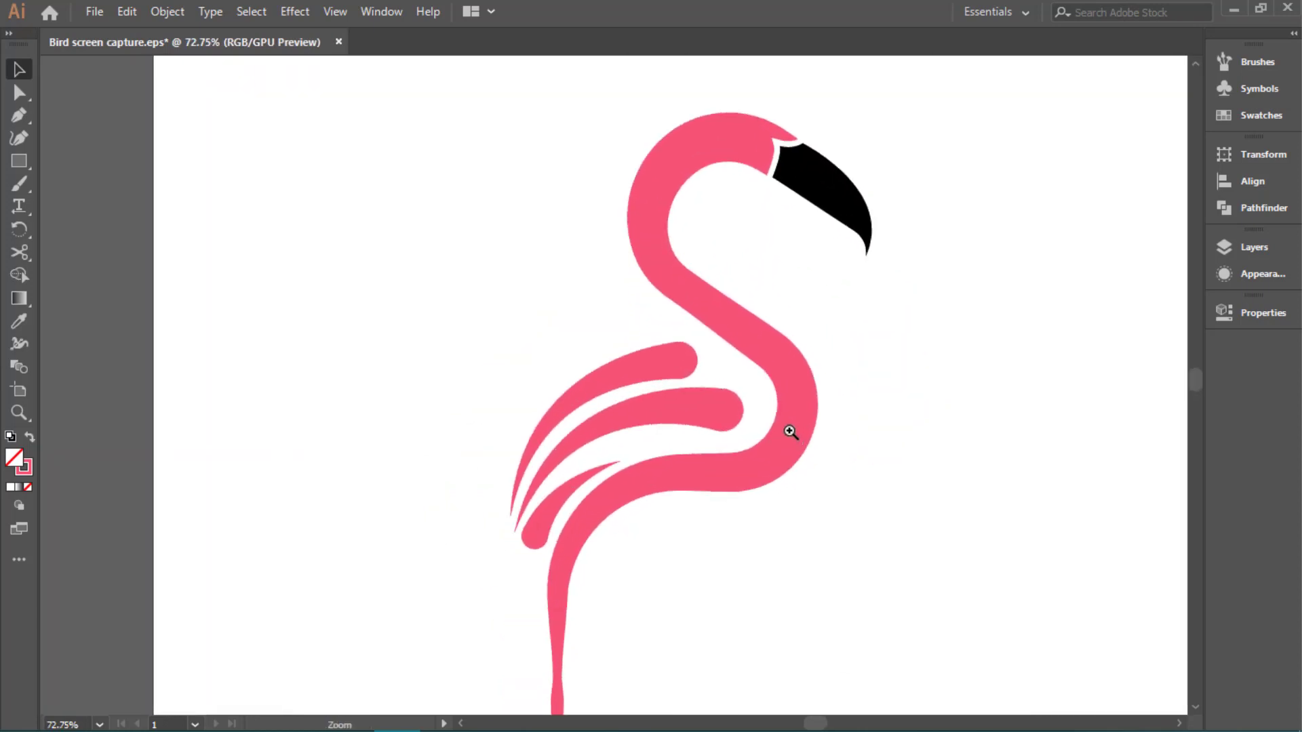